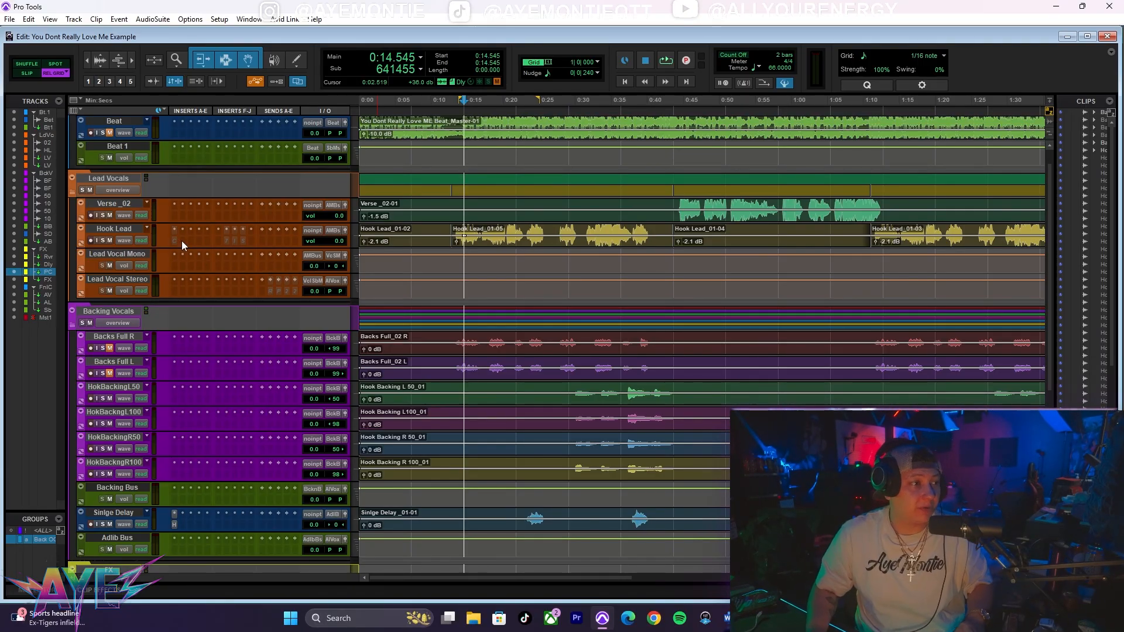
- Insert the EQ3 7-Band (mono) plug-in in the second insert slot of the Hook Lead track
{"action": "left_click", "coordinate": [184, 241]}
{"action": "left_click", "coordinate": [199, 258]}
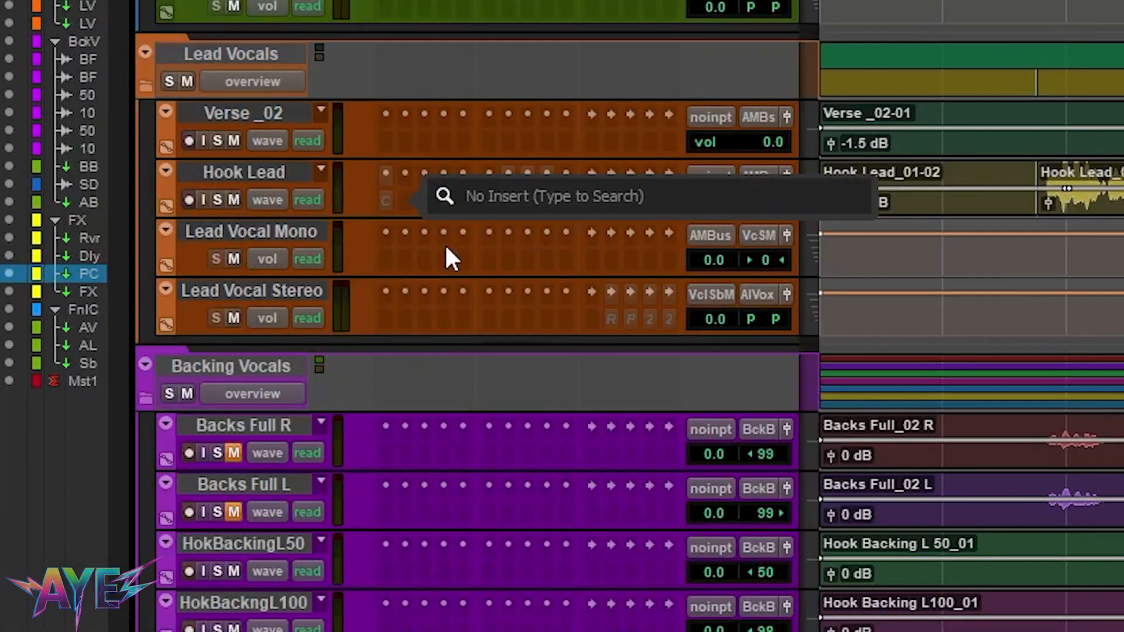
{"action": "type", "text": "eq"}
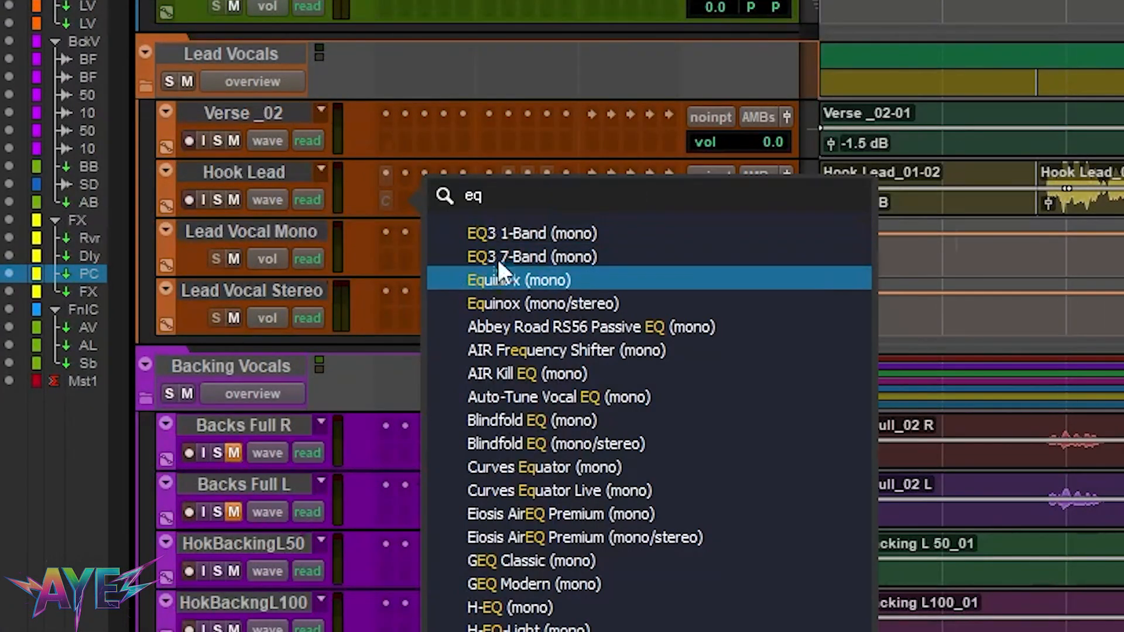
{"action": "left_click", "coordinate": [497, 255]}
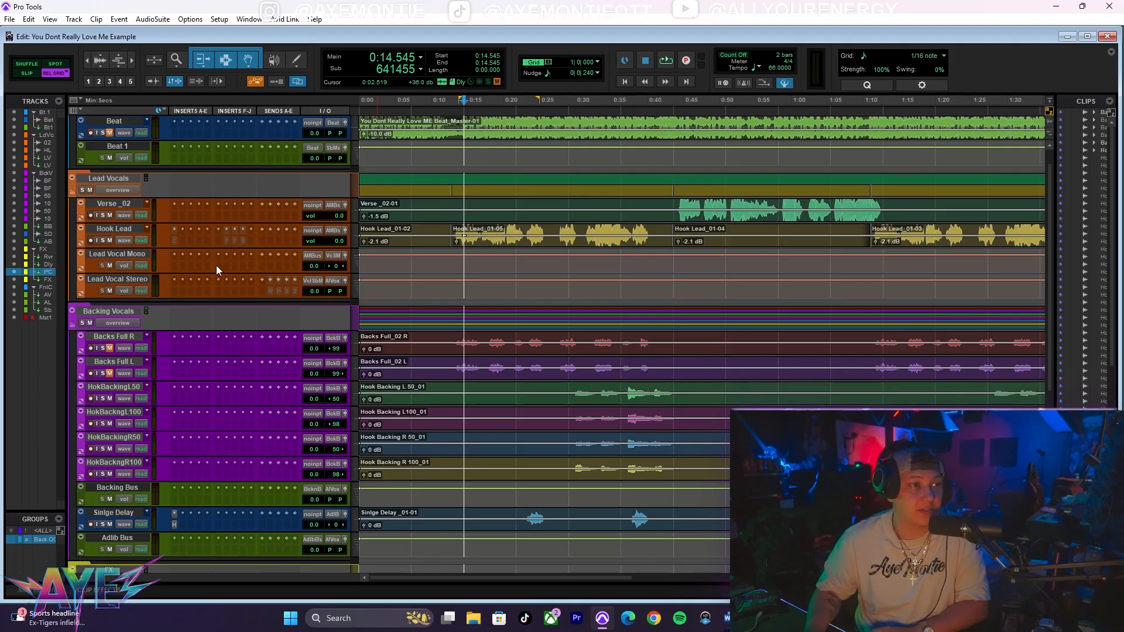
{"action": "left_click_drag", "start_coordinate": [472, 102], "coordinate": [454, 190]}
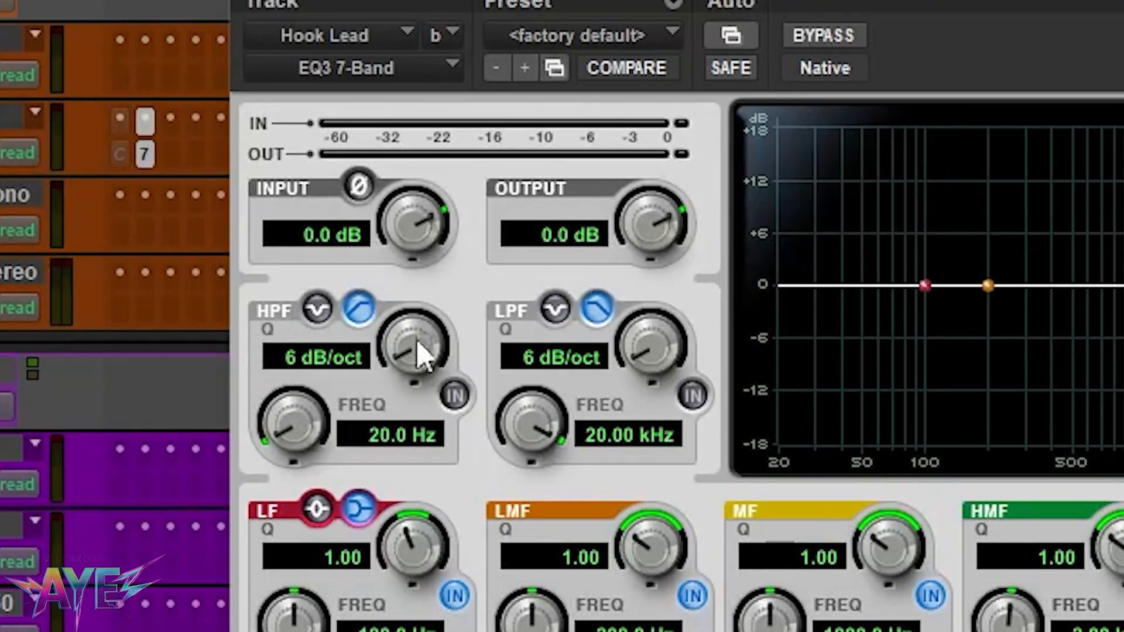
- Enable the high-pass filter on the Hook Lead EQ at about 103.9 Hz with an 18 dB/oct slope
{"action": "left_click", "coordinate": [454, 398]}
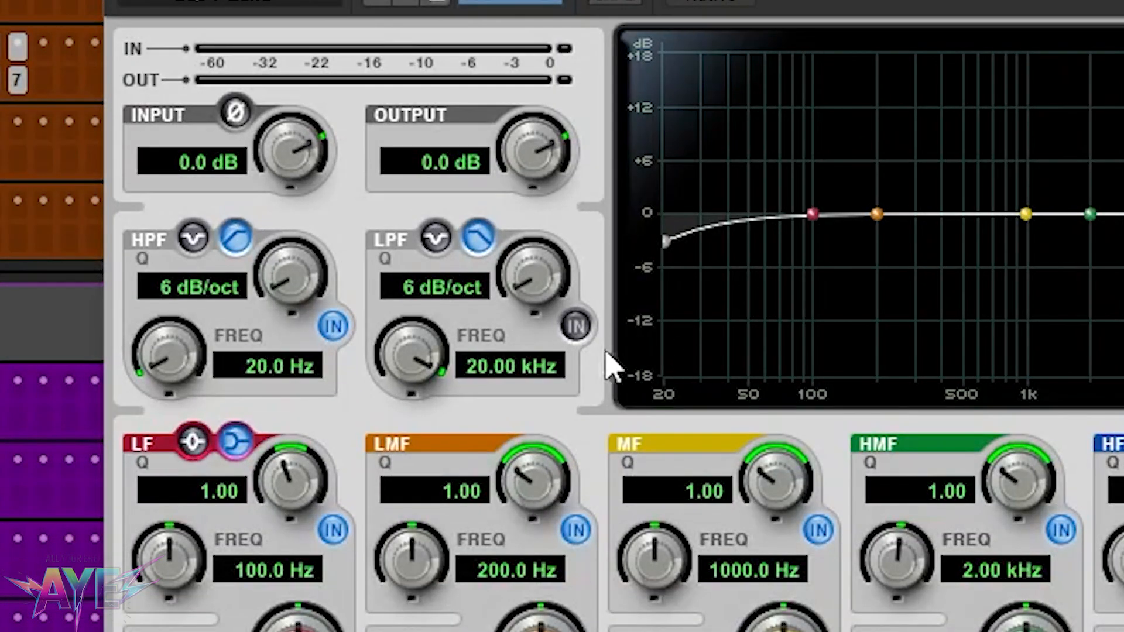
{"action": "left_click", "coordinate": [573, 331]}
{"action": "left_click", "coordinate": [573, 331]}
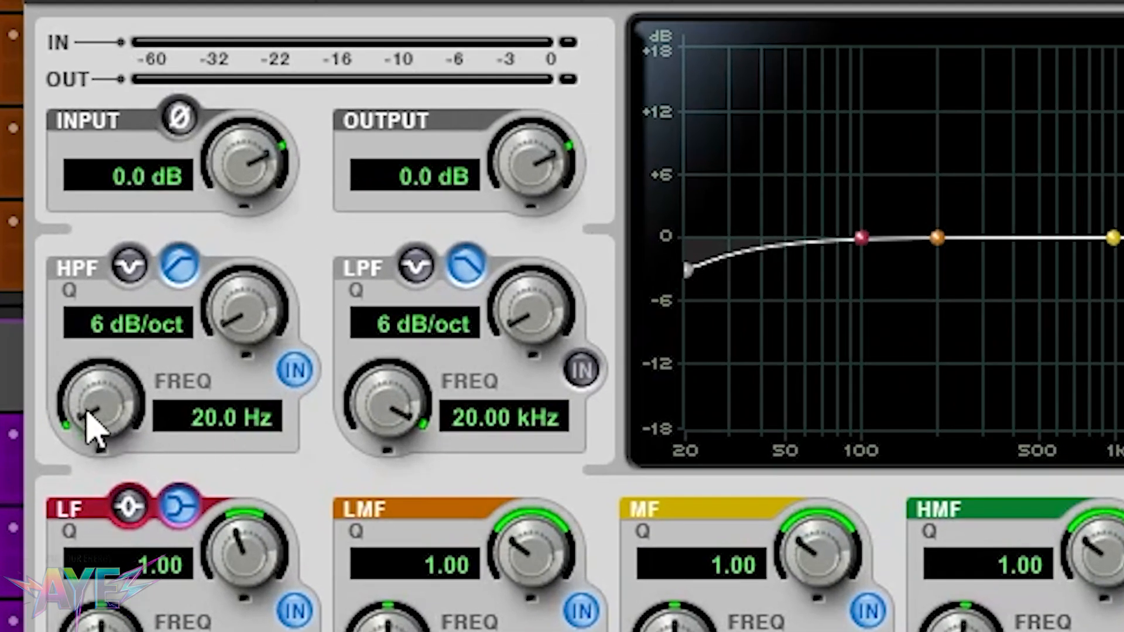
{"action": "left_click_drag", "start_coordinate": [119, 352], "coordinate": [123, 326]}
{"action": "left_click_drag", "start_coordinate": [81, 378], "coordinate": [47, 259]}
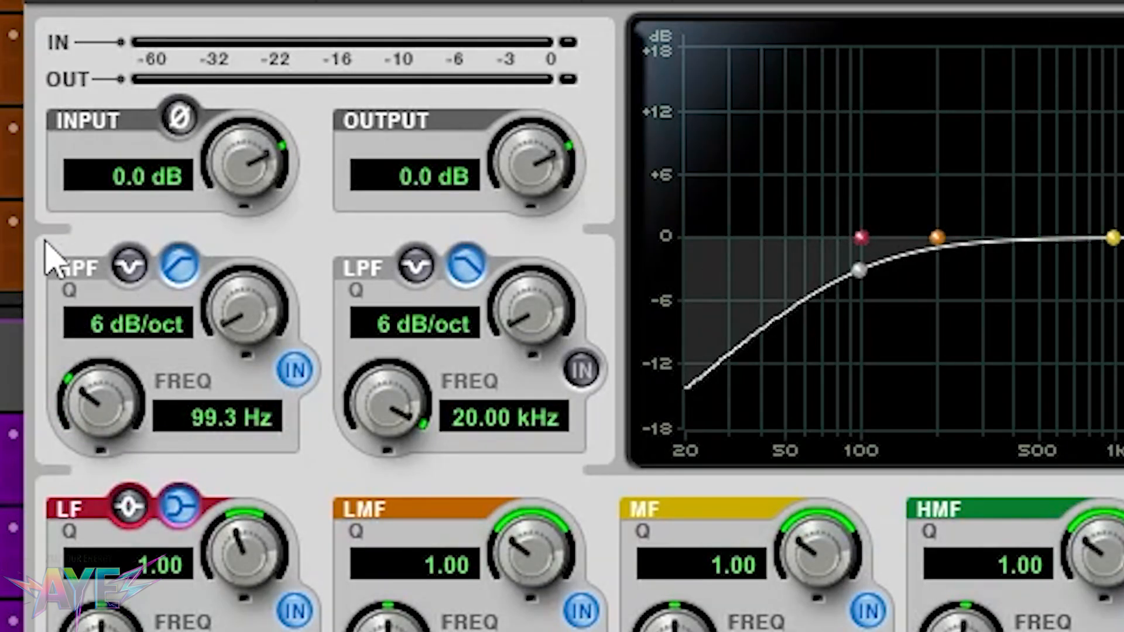
{"action": "left_click_drag", "start_coordinate": [251, 331], "coordinate": [252, 319]}
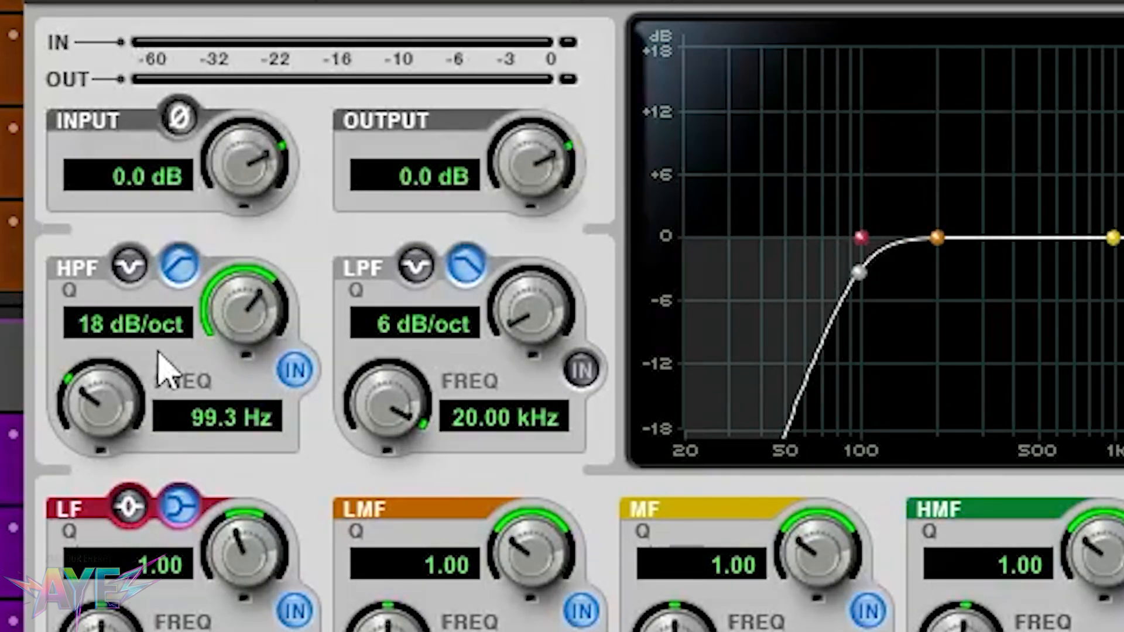
{"action": "left_click_drag", "start_coordinate": [103, 404], "coordinate": [109, 631]}
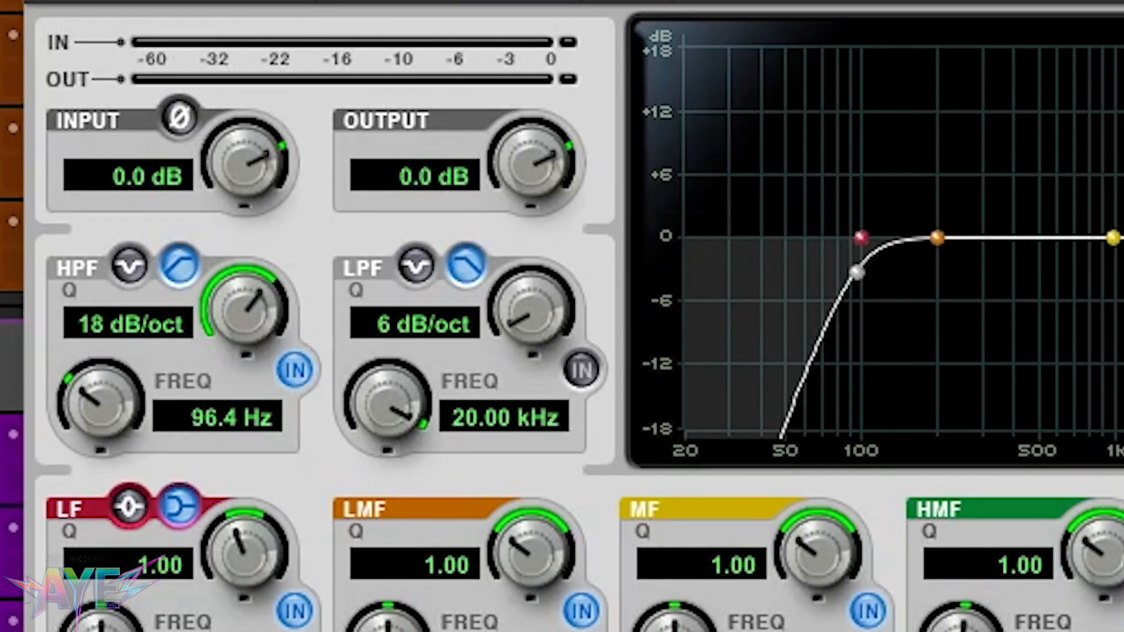
{"action": "left_click_drag", "start_coordinate": [82, 427], "coordinate": [91, 416]}
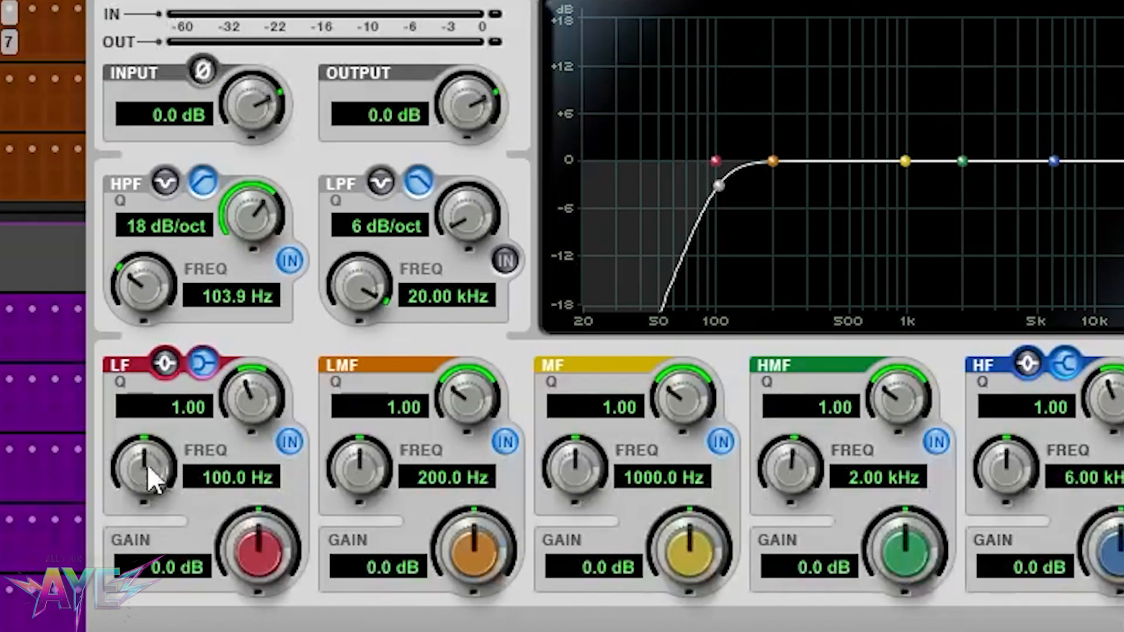
- Play the song and try a bell-shaped LF band cut of about -5.6 dB at 79.8 Hz
{"action": "left_click_drag", "start_coordinate": [251, 550], "coordinate": [237, 559]}
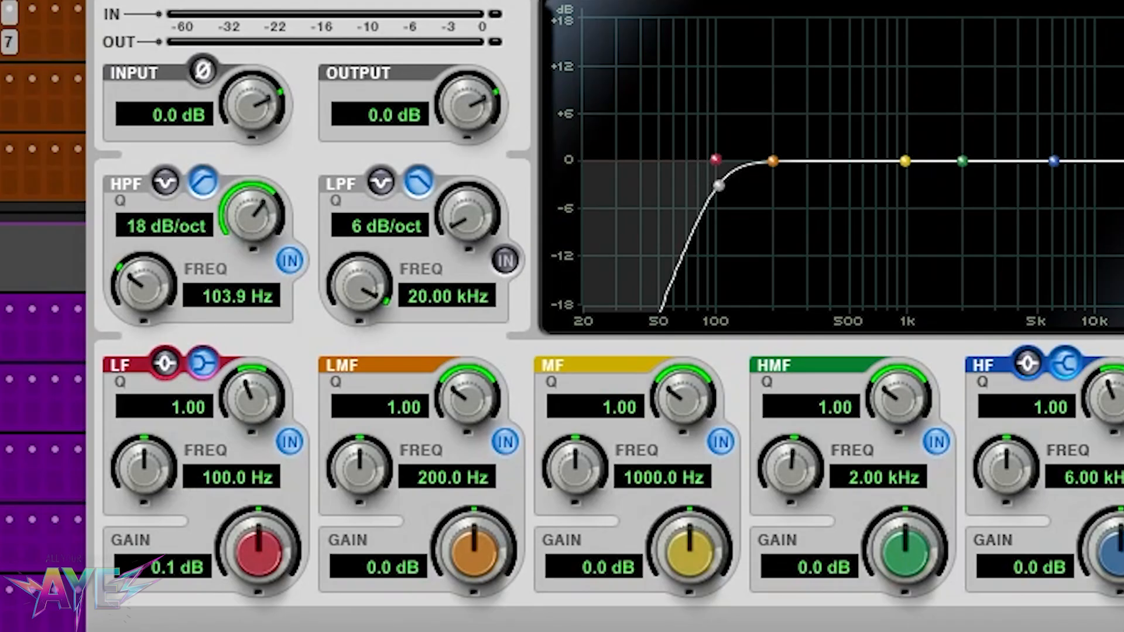
{"action": "key", "text": "space"}
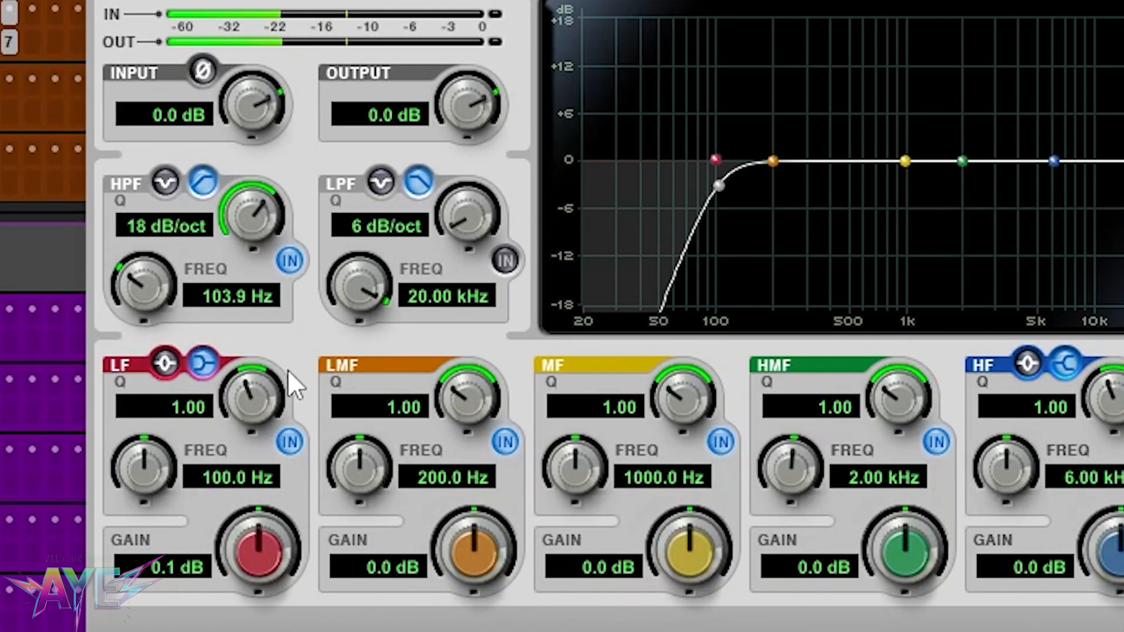
{"action": "left_click_drag", "start_coordinate": [259, 553], "coordinate": [259, 588]}
{"action": "left_click", "coordinate": [158, 359]}
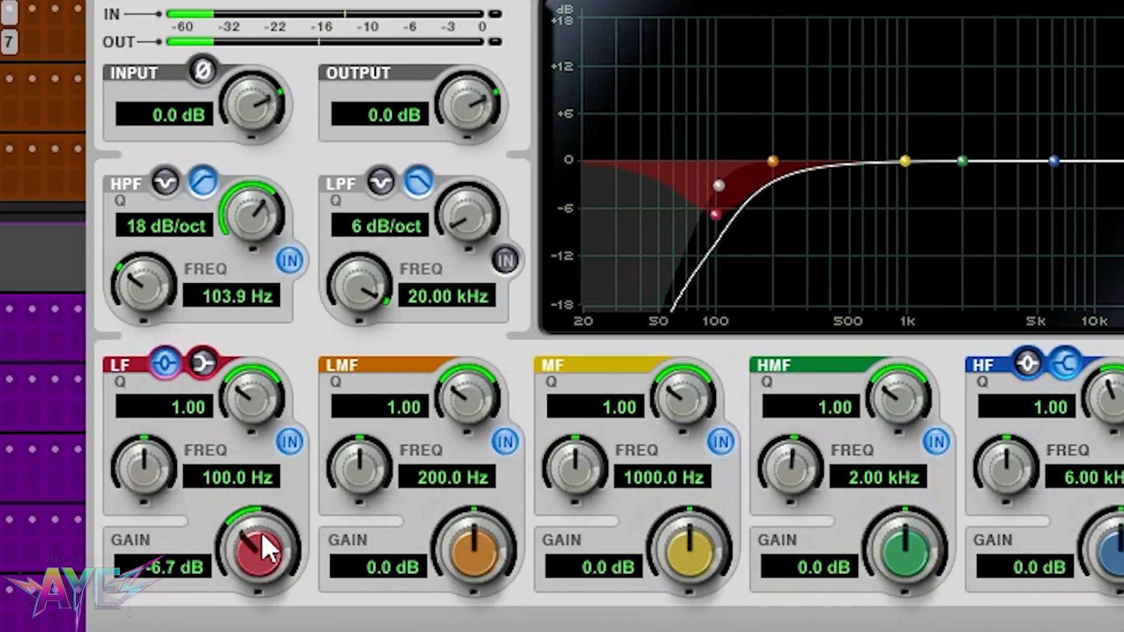
{"action": "left_click_drag", "start_coordinate": [256, 521], "coordinate": [260, 508]}
{"action": "left_click_drag", "start_coordinate": [140, 468], "coordinate": [127, 491]}
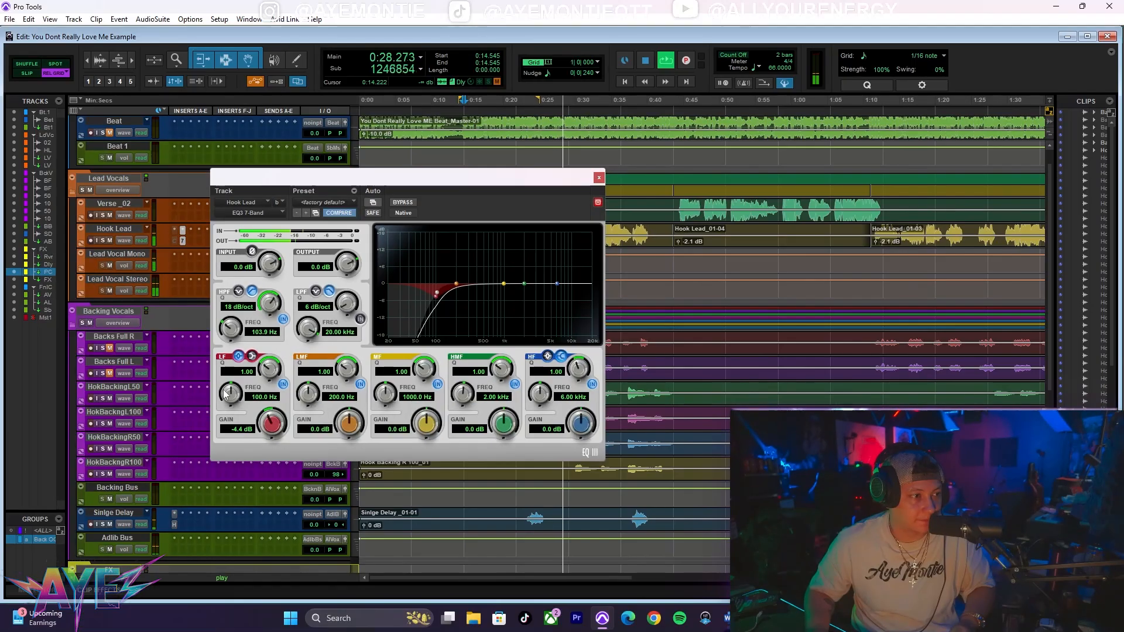
{"action": "left_click_drag", "start_coordinate": [223, 405], "coordinate": [220, 411]}
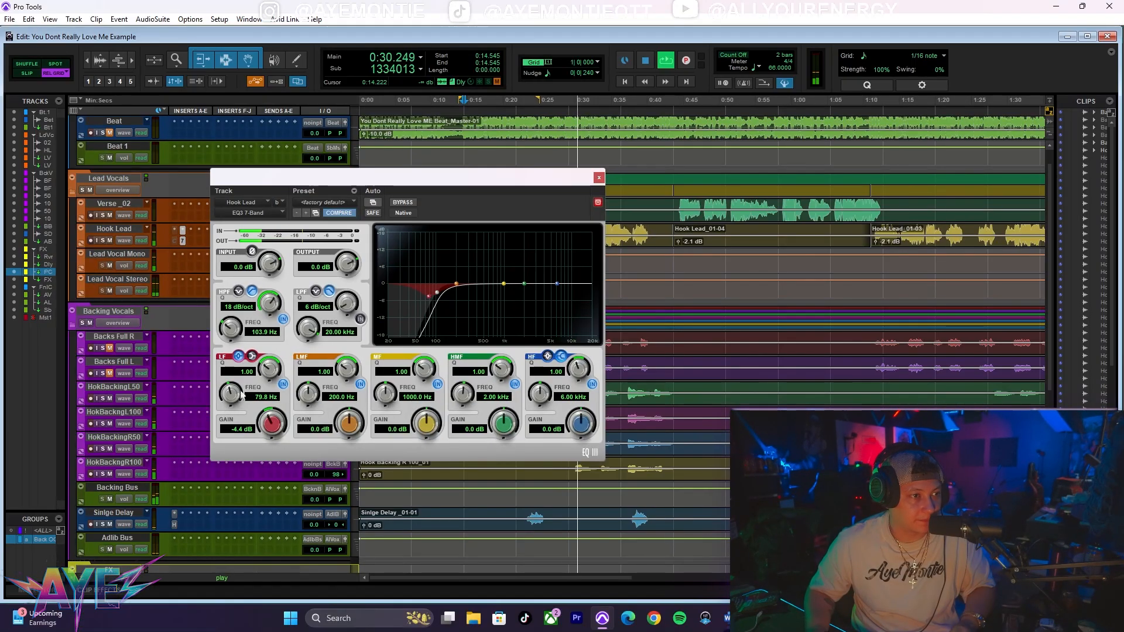
{"action": "mouse_move", "coordinate": [268, 425]}
{"action": "left_mouse_down"}
{"action": "mouse_move", "coordinate": [262, 444]}
{"action": "mouse_move", "coordinate": [263, 433]}
{"action": "left_mouse_up"}
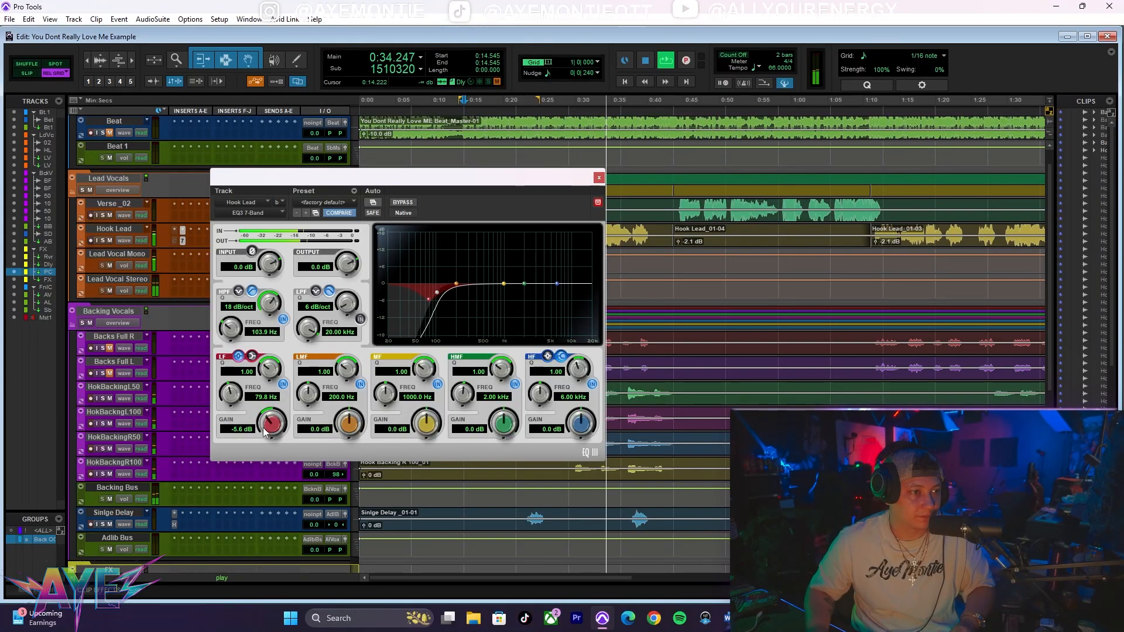
- Compare the LF bell and shelf shapes, leaving a shelf at about -10.7 dB and 83.5 Hz, with the high-pass slope at 24 dB/oct
{"action": "left_click", "coordinate": [251, 356]}
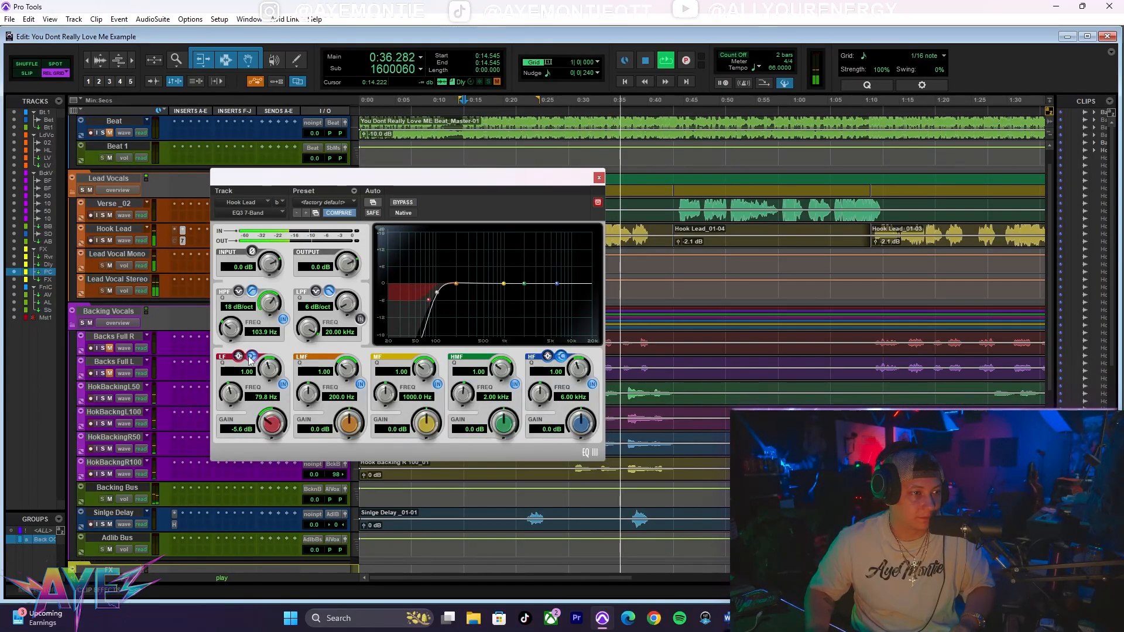
{"action": "key", "text": "space"}
{"action": "left_click", "coordinate": [241, 356]}
{"action": "left_click", "coordinate": [250, 357]}
{"action": "left_click", "coordinate": [240, 357]}
{"action": "left_click", "coordinate": [238, 357]}
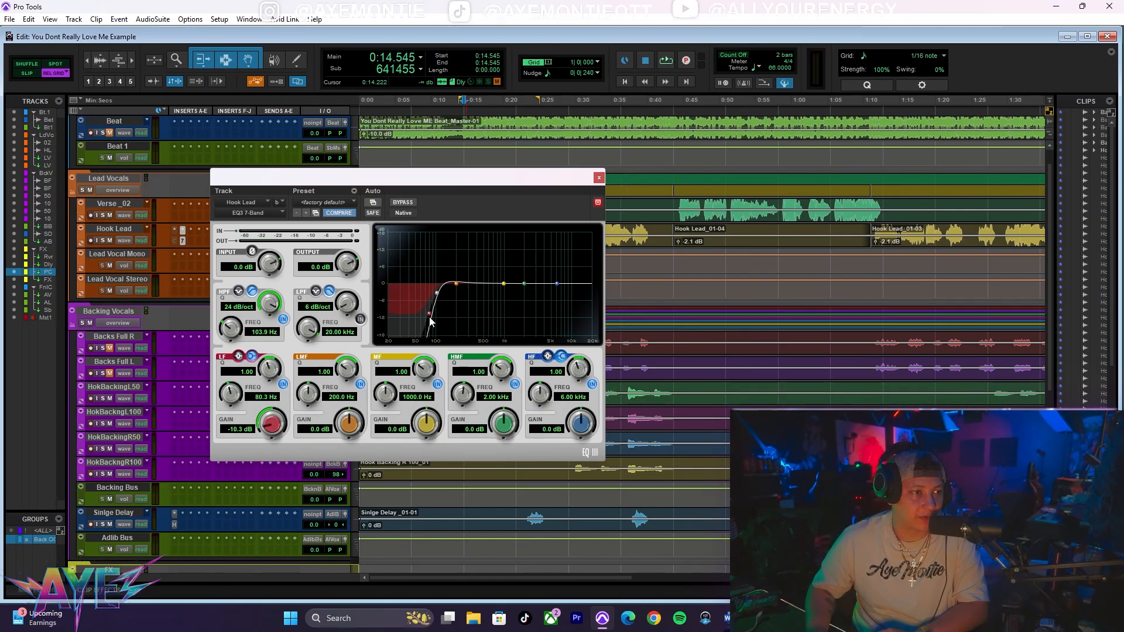
{"action": "left_click", "coordinate": [252, 356]}
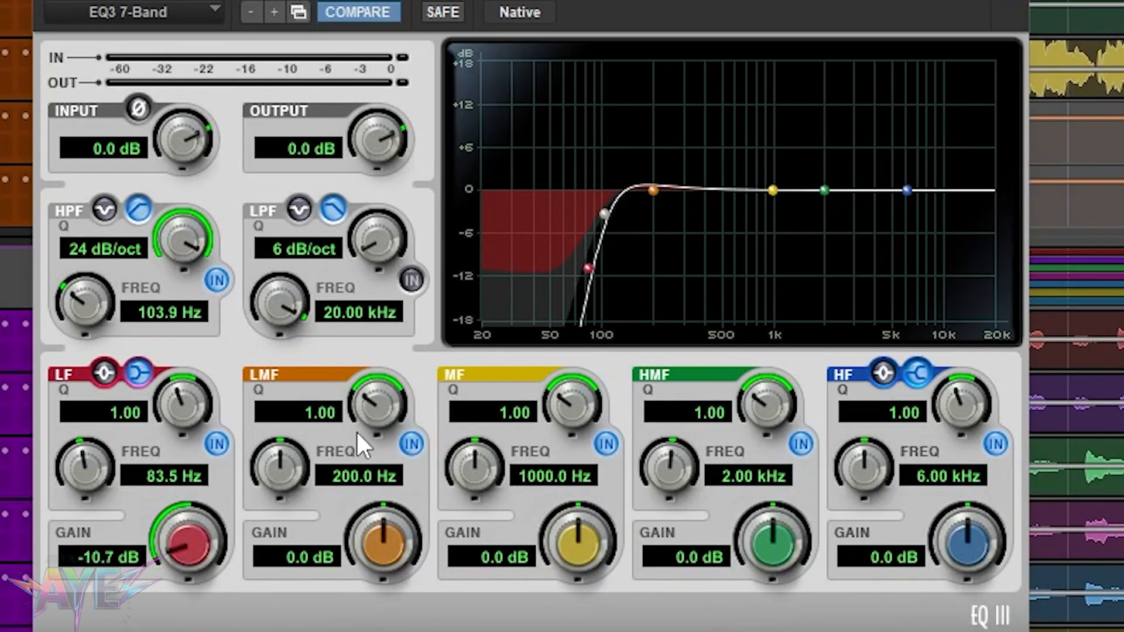
- Reset the LF band to its default 0.0 dB gain and 100.0 Hz frequency
{"action": "left_click_drag", "start_coordinate": [173, 546], "coordinate": [181, 472]}
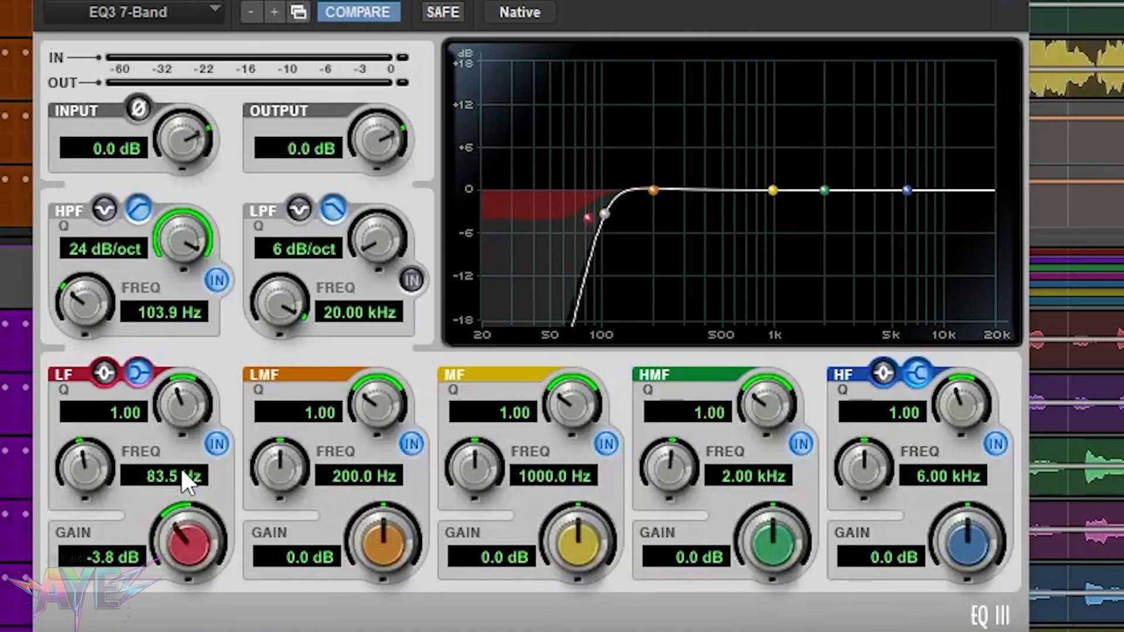
{"action": "left_click", "coordinate": [178, 524], "text": "alt"}
{"action": "left_click", "coordinate": [86, 468], "text": "alt"}
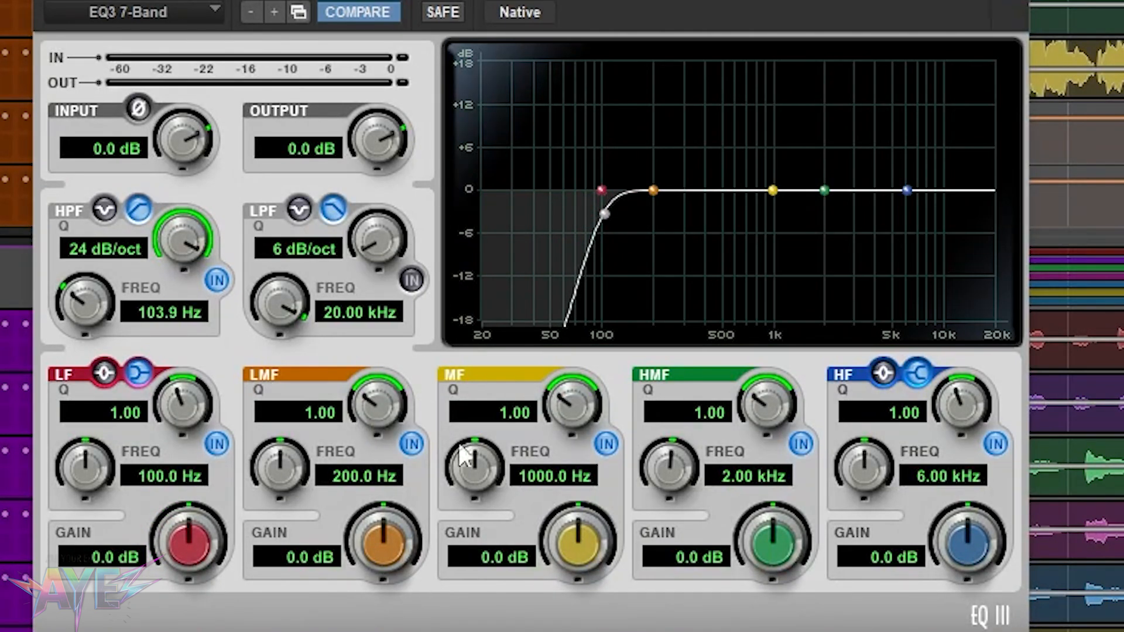
- Boost the LMF band by 18.0 dB at about 303.9 Hz with a narrow Q of about 7.59
{"action": "left_click_drag", "start_coordinate": [290, 465], "coordinate": [315, 419]}
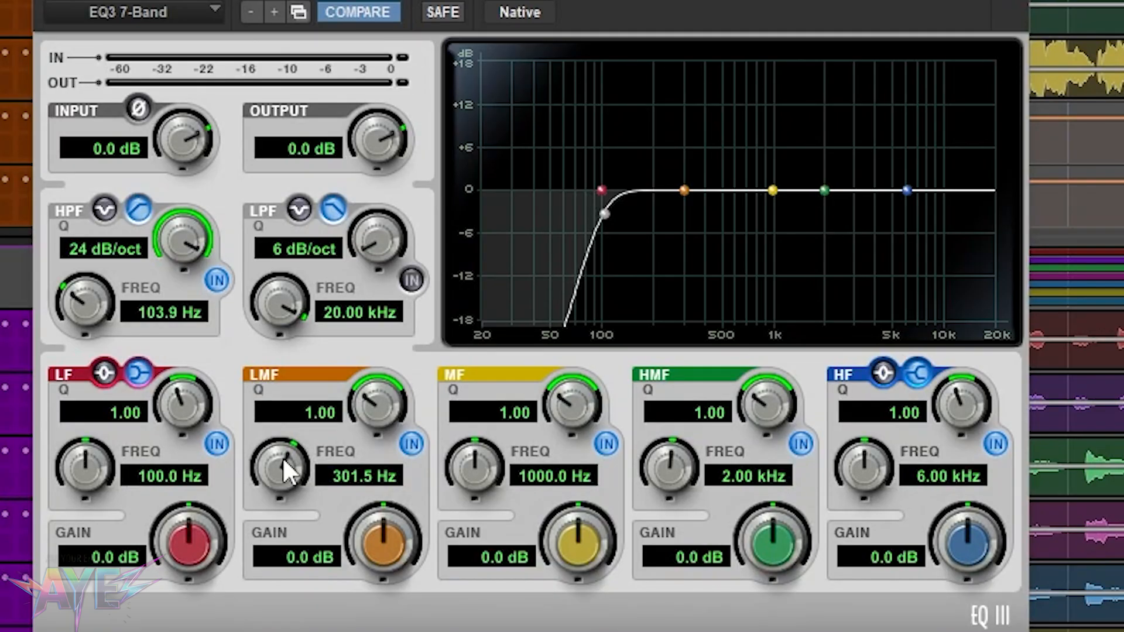
{"action": "left_click_drag", "start_coordinate": [269, 457], "coordinate": [305, 385]}
{"action": "left_click_drag", "start_coordinate": [304, 457], "coordinate": [315, 625]}
{"action": "left_click_drag", "start_coordinate": [378, 359], "coordinate": [386, 317]}
{"action": "left_click_drag", "start_coordinate": [385, 547], "coordinate": [408, 214]}
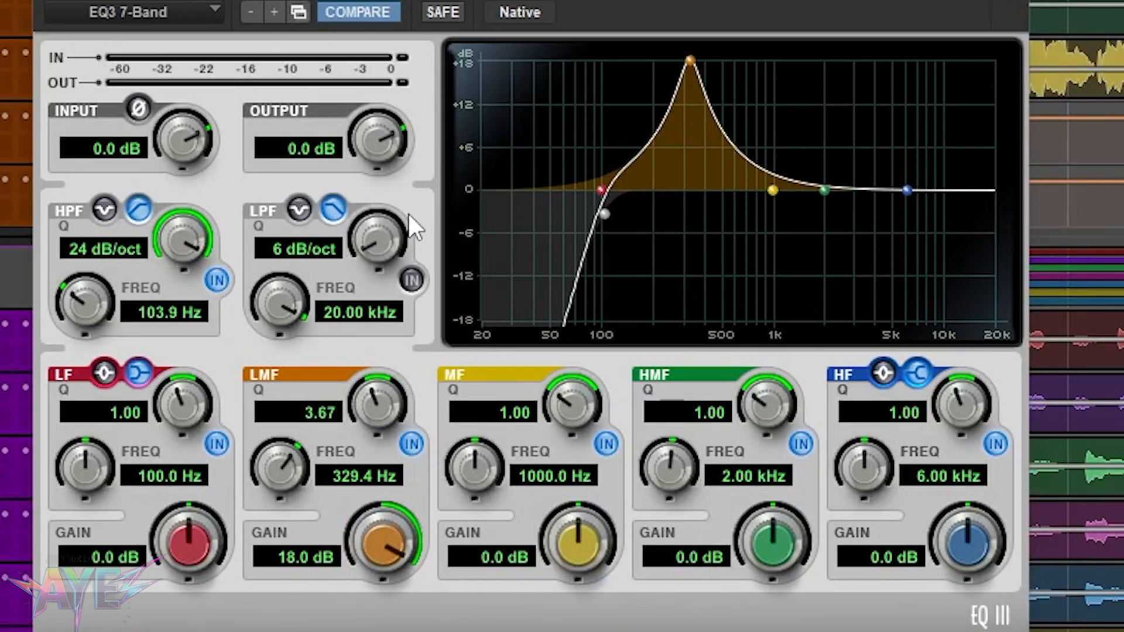
{"action": "left_click_drag", "start_coordinate": [372, 399], "coordinate": [364, 402]}
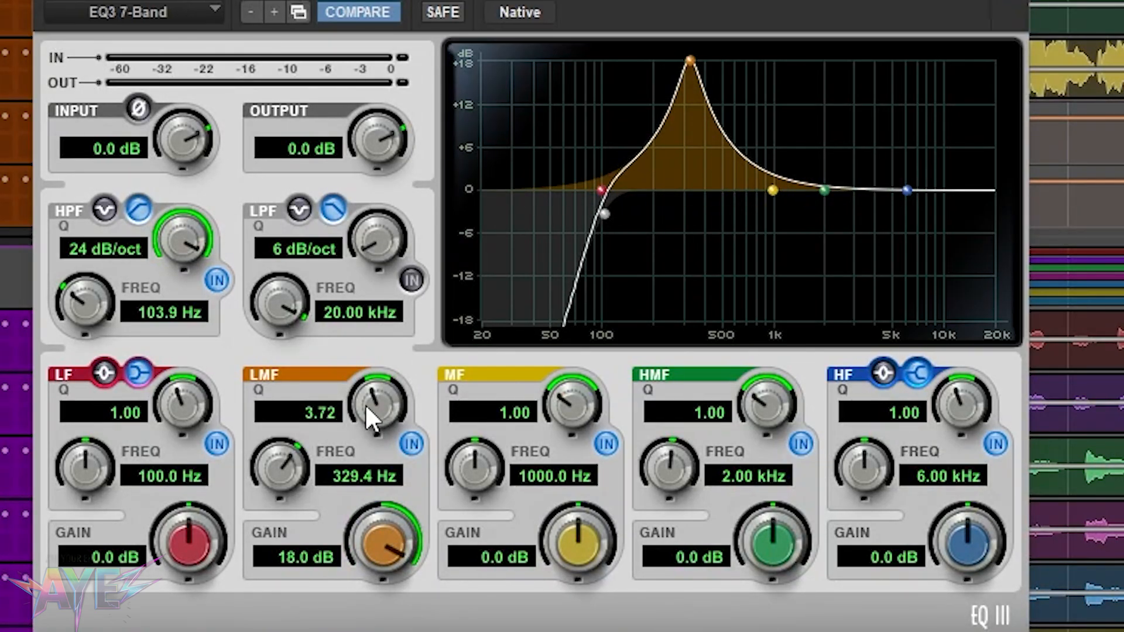
{"action": "left_click_drag", "start_coordinate": [290, 490], "coordinate": [286, 503]}
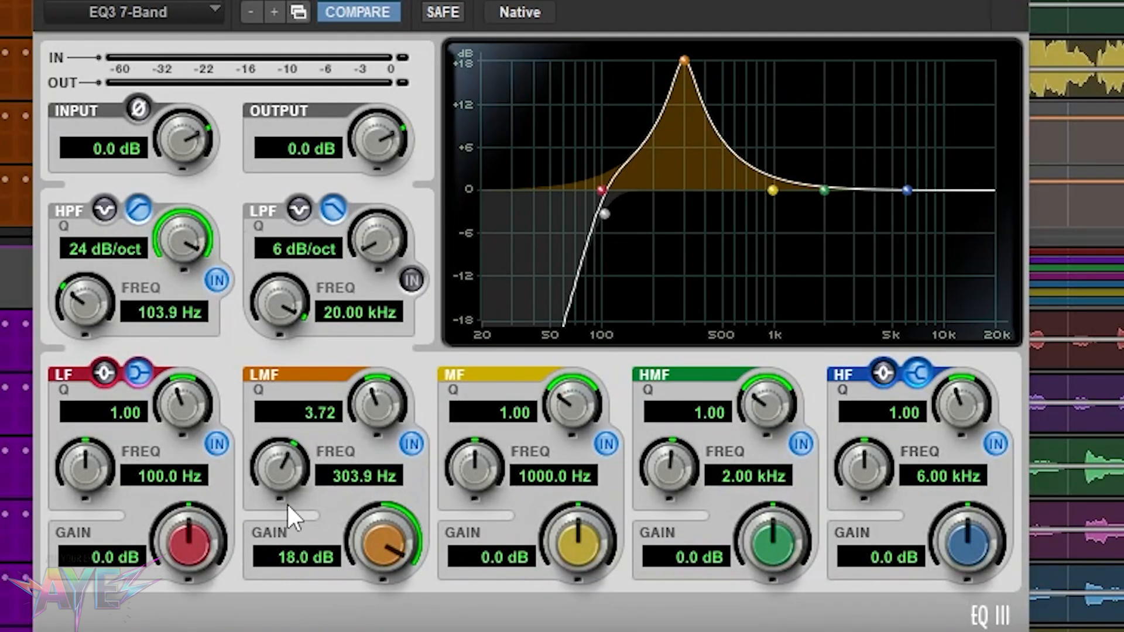
{"action": "left_click_drag", "start_coordinate": [382, 398], "coordinate": [381, 334]}
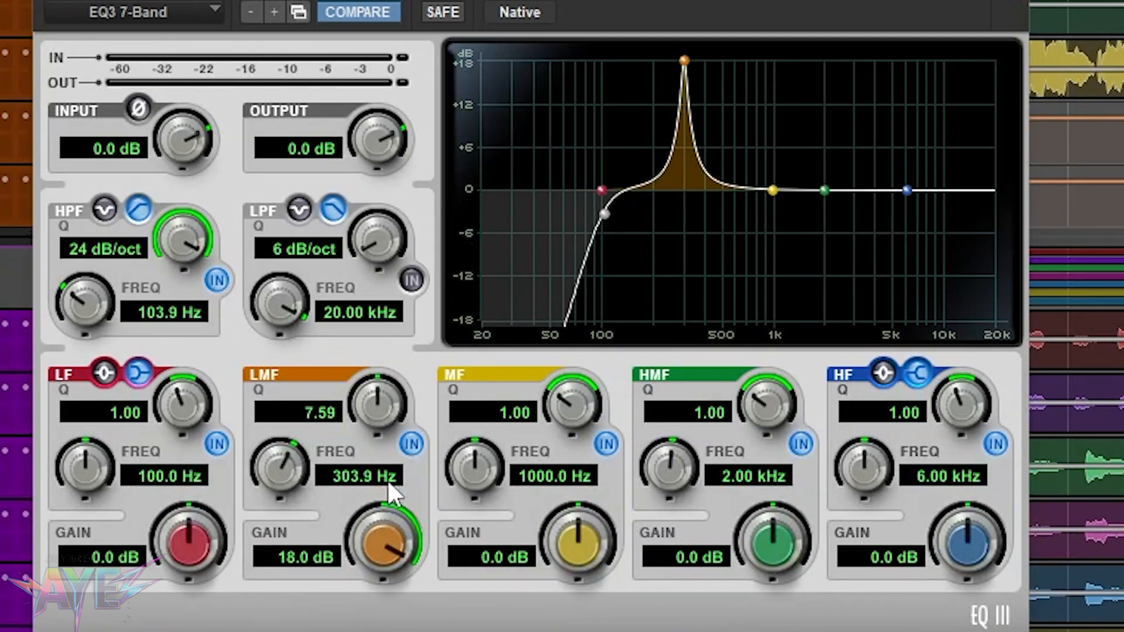
- Sweep the boosted LMF band during playback, setting its Q to about 5.19 and its frequency to about 329.4 Hz
{"action": "key", "text": "space"}
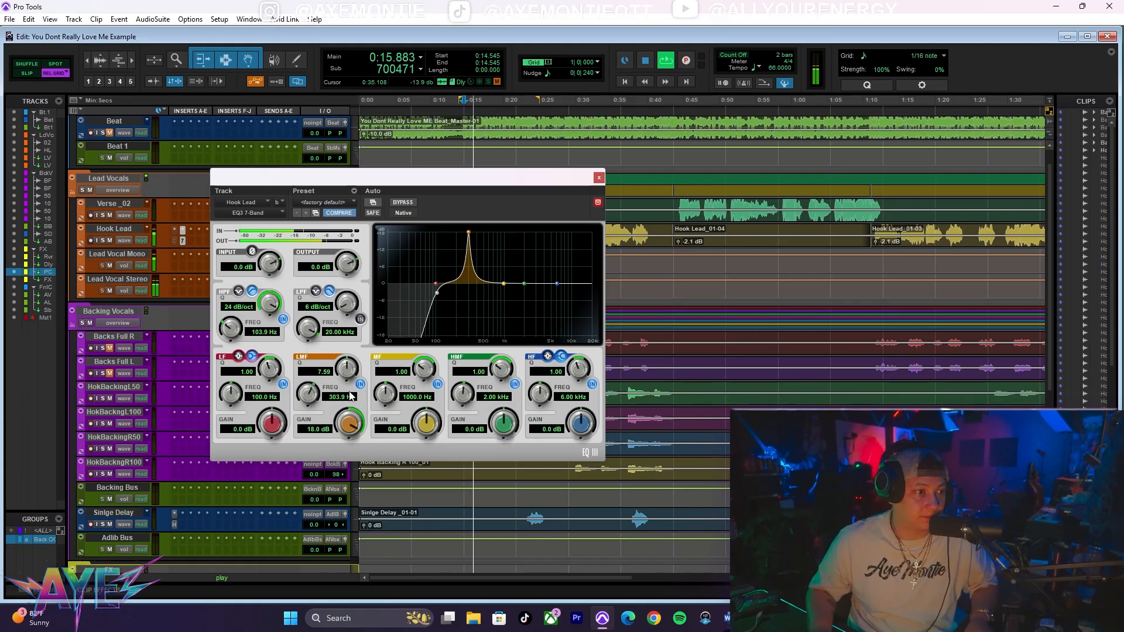
{"action": "left_click_drag", "start_coordinate": [352, 373], "coordinate": [346, 388]}
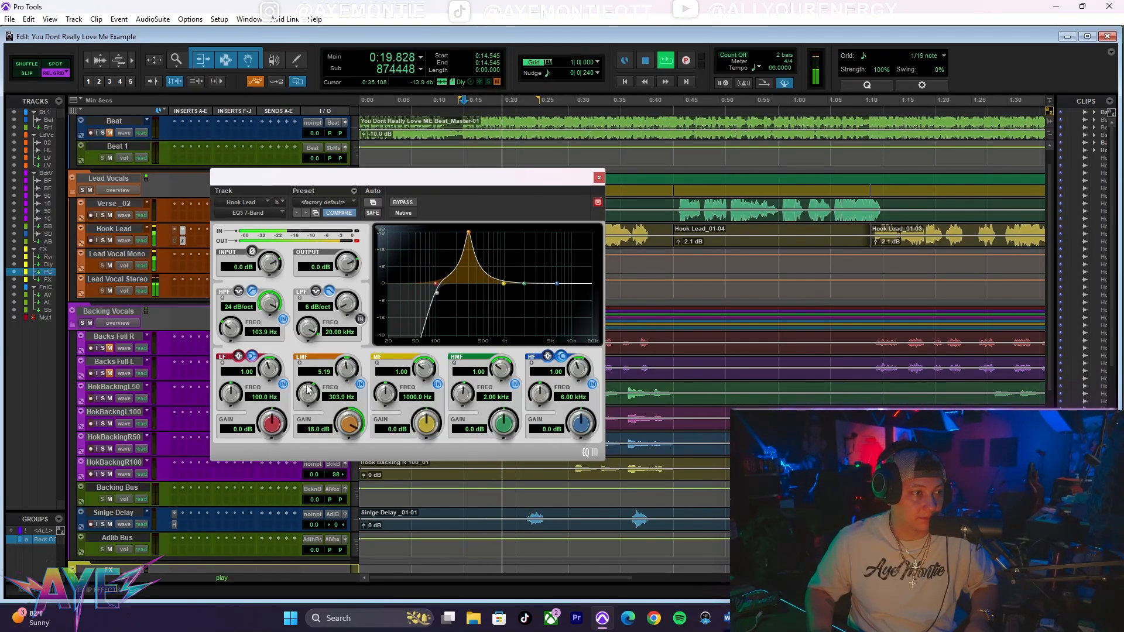
{"action": "left_click_drag", "start_coordinate": [308, 389], "coordinate": [305, 386]}
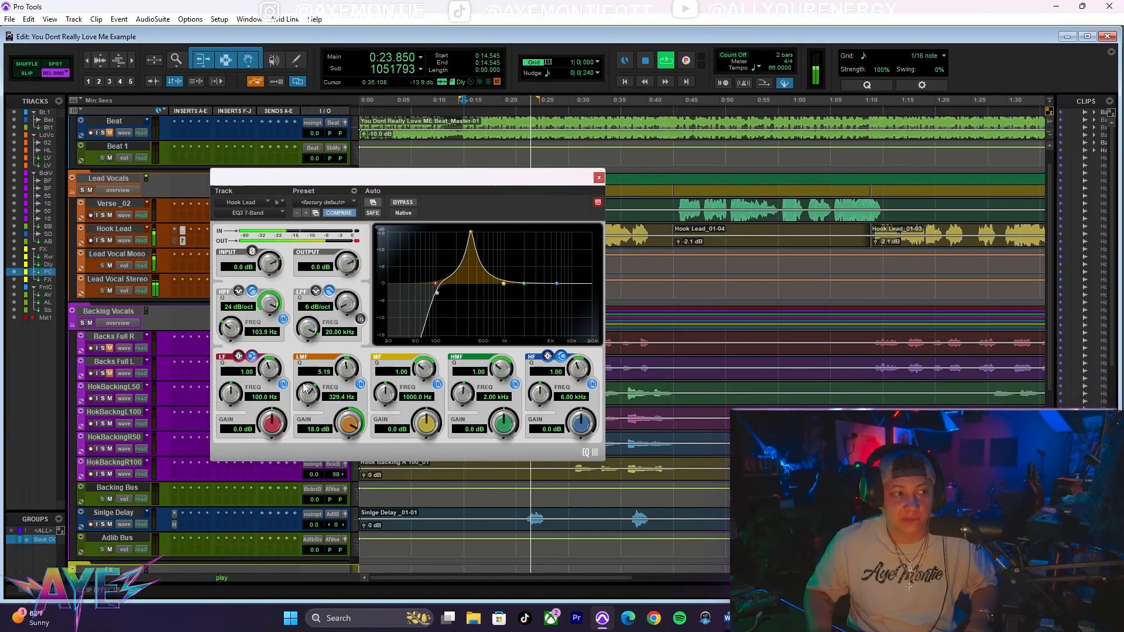
{"action": "left_click_drag", "start_coordinate": [304, 385], "coordinate": [306, 380]}
{"action": "left_click_drag", "start_coordinate": [306, 373], "coordinate": [318, 401]}
{"action": "key", "text": "space"}
{"action": "key", "text": "space"}
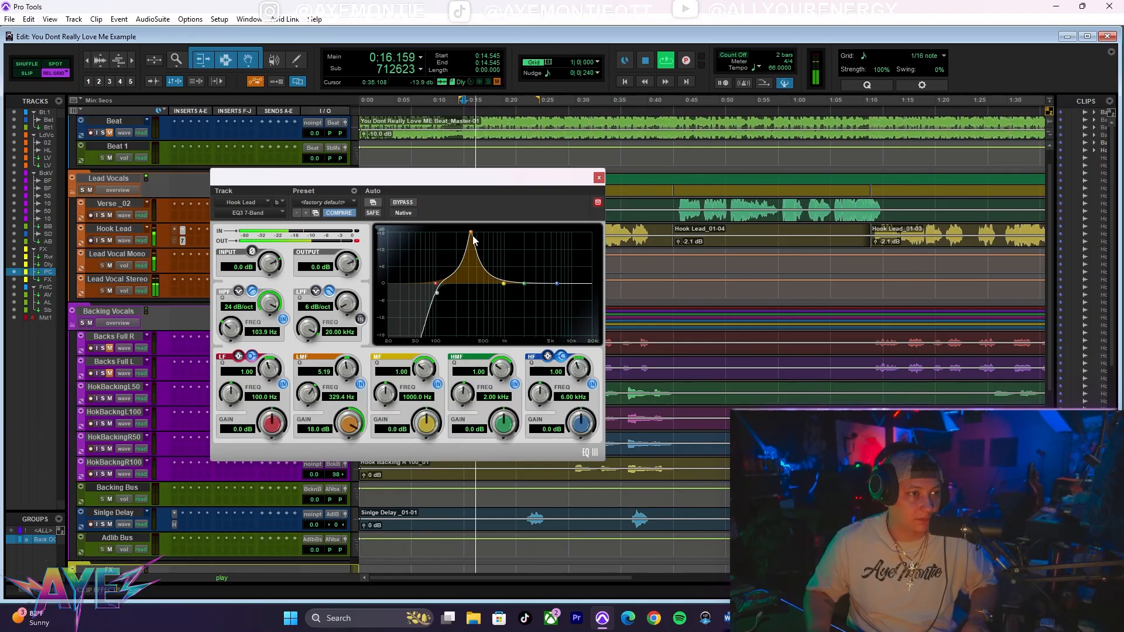
- Turn the LMF boost into a cut of about -4.1 dB and widen its Q to about 0.86
{"action": "left_click_drag", "start_coordinate": [473, 236], "coordinate": [471, 274]}
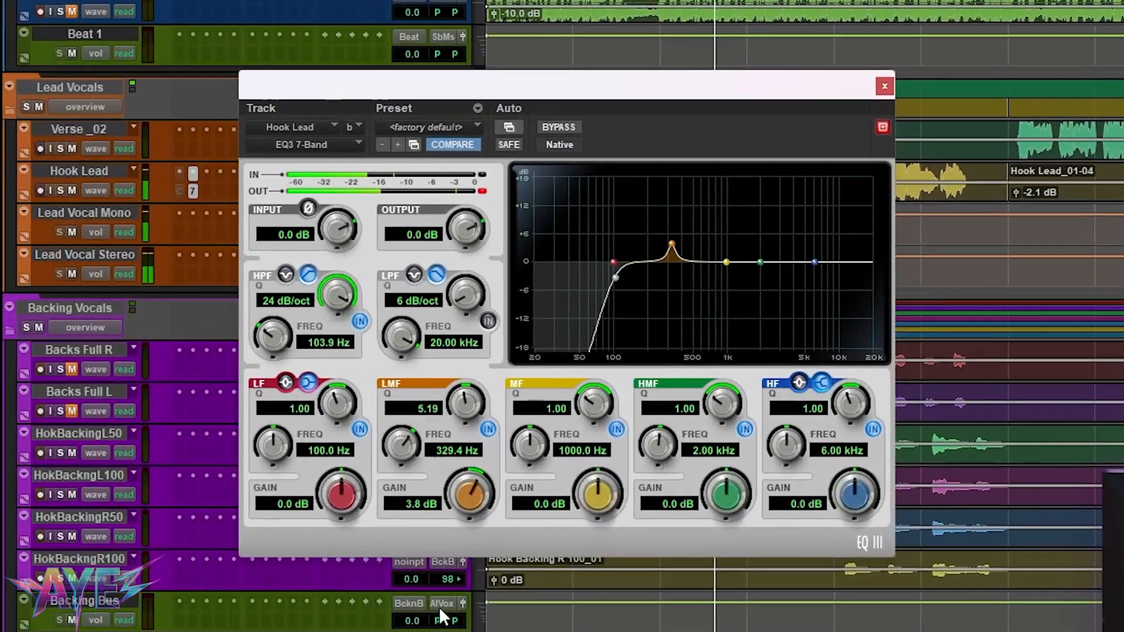
{"action": "left_click_drag", "start_coordinate": [671, 244], "coordinate": [672, 297]}
{"action": "left_click_drag", "start_coordinate": [483, 408], "coordinate": [479, 549]}
{"action": "mouse_move", "coordinate": [480, 511]}
{"action": "left_mouse_down"}
{"action": "mouse_move", "coordinate": [486, 479]}
{"action": "mouse_move", "coordinate": [482, 490]}
{"action": "left_mouse_up"}
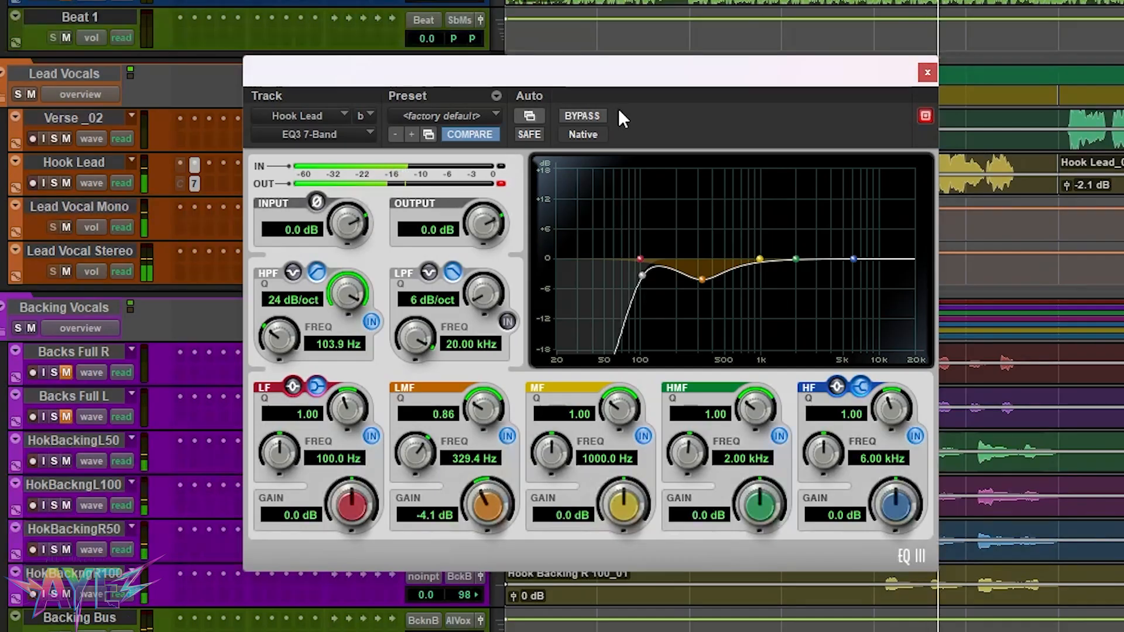
- Compare the vocal with the EQ bypassed and active, then adjust the LMF band to about -3.4 dB with a Q of 1.19
{"action": "left_click", "coordinate": [588, 114]}
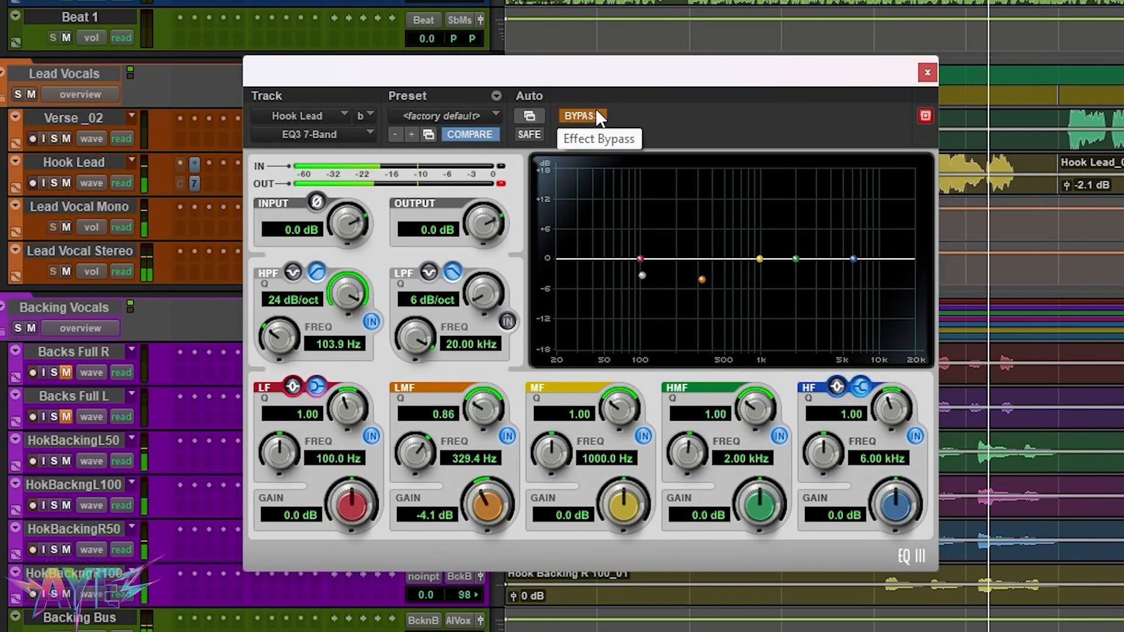
{"action": "left_click", "coordinate": [596, 114]}
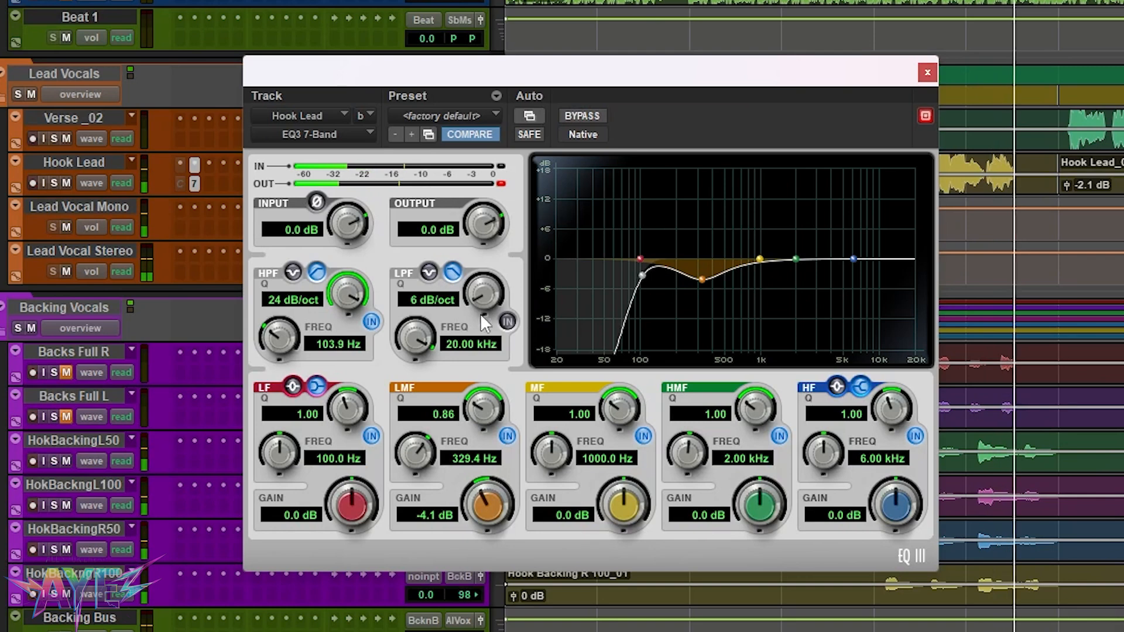
{"action": "left_click_drag", "start_coordinate": [479, 511], "coordinate": [483, 504]}
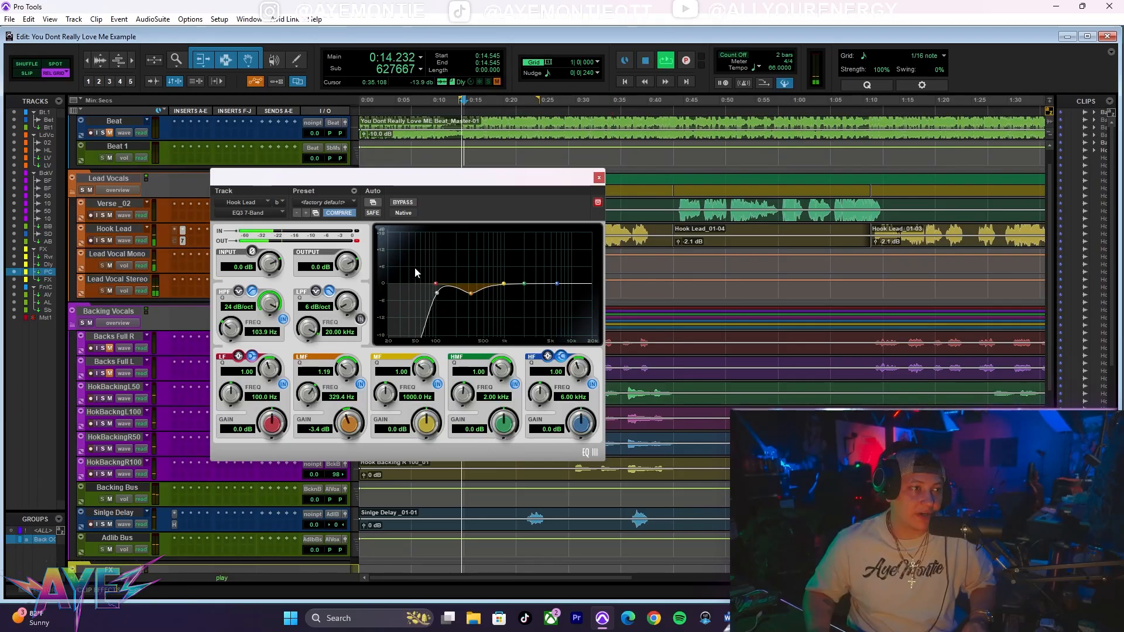
- Play back the hook section to hear the vocal with the current EQ settings
{"action": "key", "text": "space"}
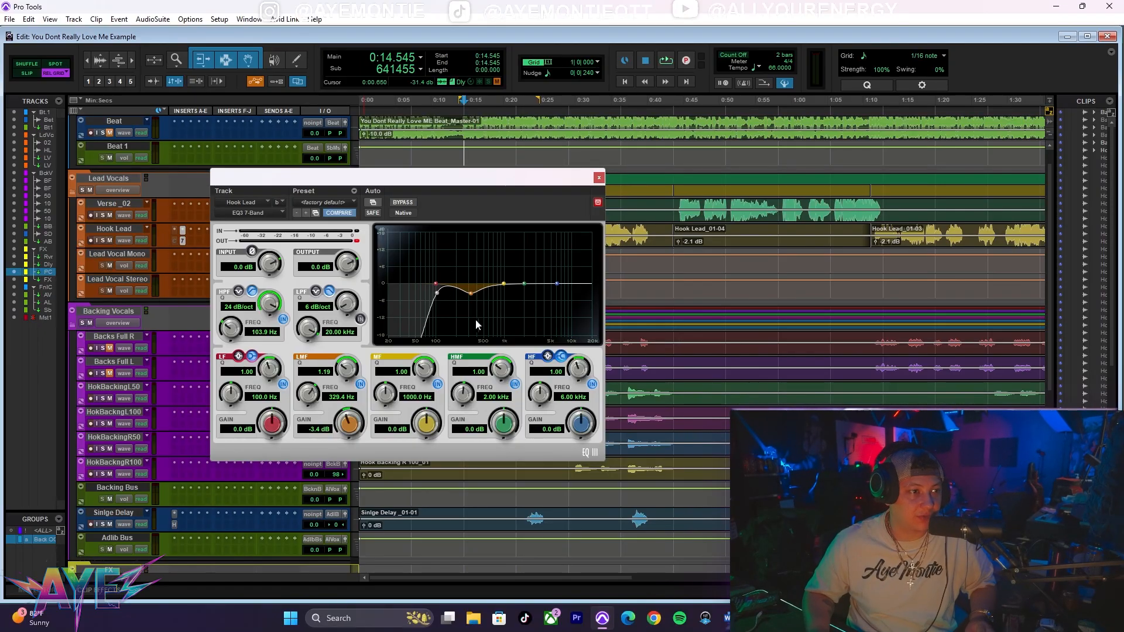
{"action": "key", "text": "space"}
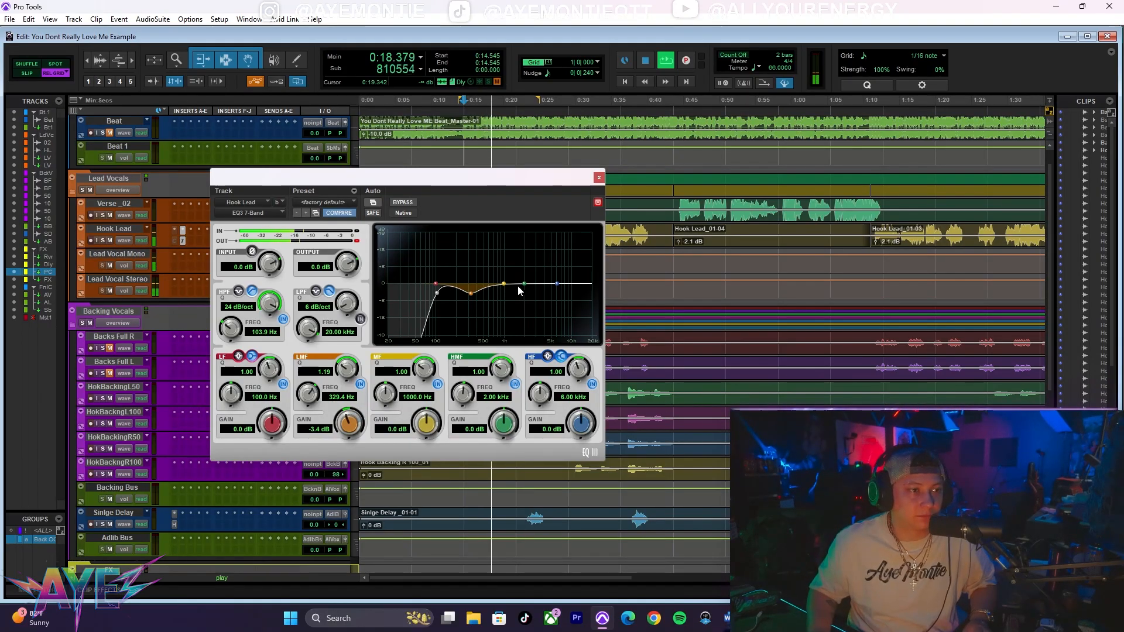
{"action": "key", "text": "space"}
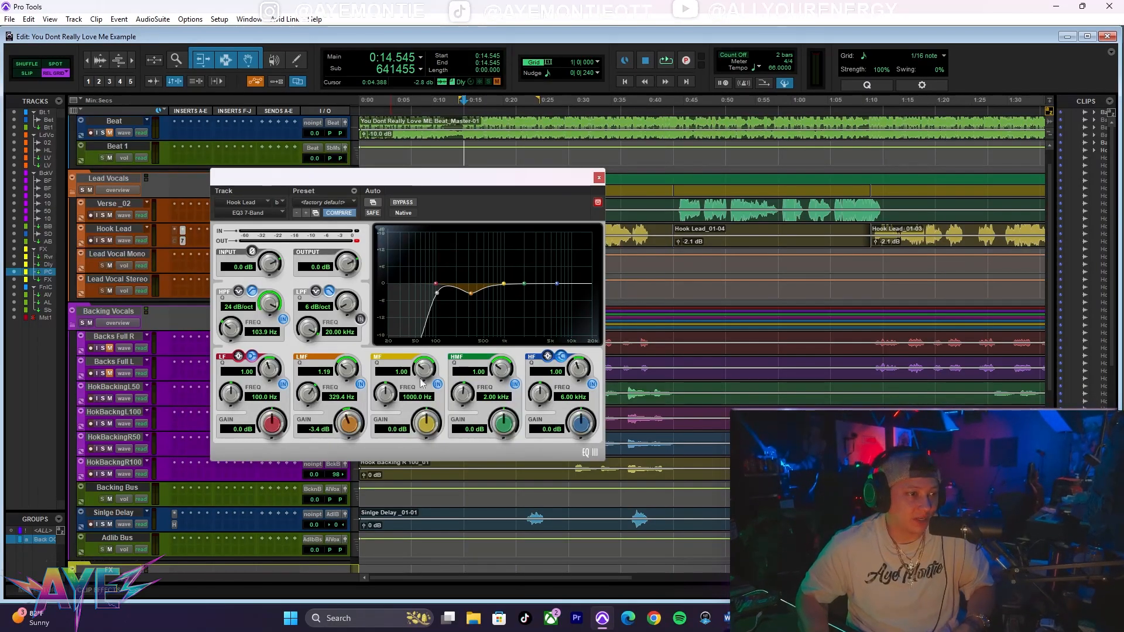
- Set the MF band's Q to 1.46 and shape an HMF boost of 3.6 dB at 3.67 kHz with a Q of 0.39
{"action": "left_click_drag", "start_coordinate": [420, 353], "coordinate": [421, 350]}
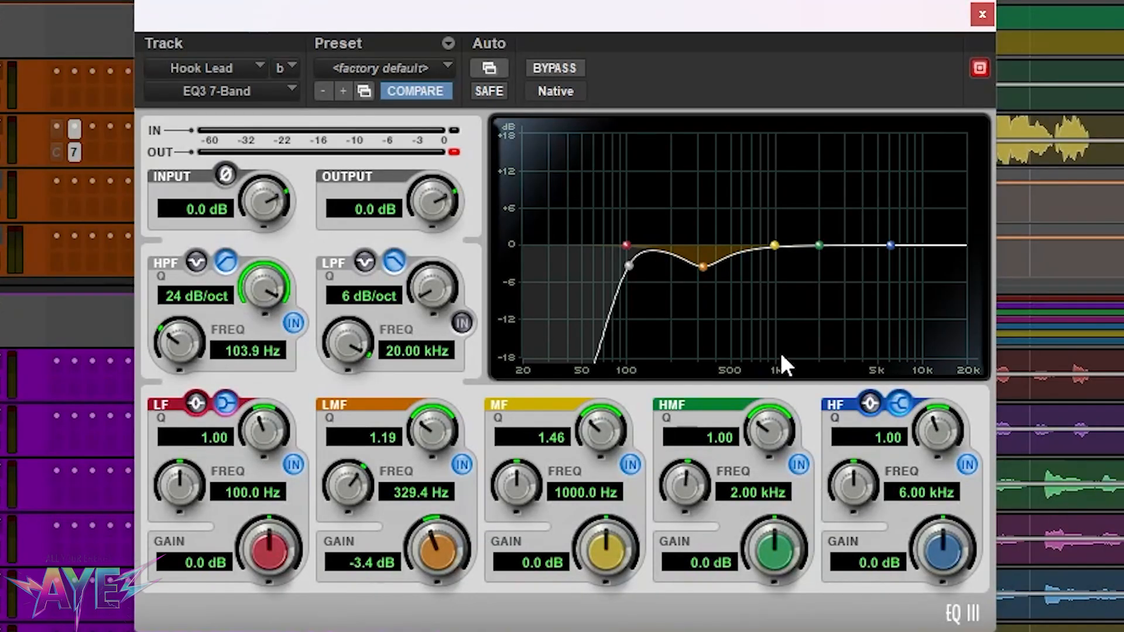
{"action": "left_click_drag", "start_coordinate": [772, 434], "coordinate": [773, 430]}
{"action": "mouse_move", "coordinate": [784, 557]}
{"action": "left_mouse_down"}
{"action": "mouse_move", "coordinate": [797, 519]}
{"action": "mouse_move", "coordinate": [783, 558]}
{"action": "left_mouse_up"}
{"action": "left_click_drag", "start_coordinate": [769, 432], "coordinate": [768, 455]}
{"action": "mouse_move", "coordinate": [683, 483]}
{"action": "left_mouse_down"}
{"action": "mouse_move", "coordinate": [686, 464]}
{"action": "mouse_move", "coordinate": [674, 494]}
{"action": "left_mouse_up"}
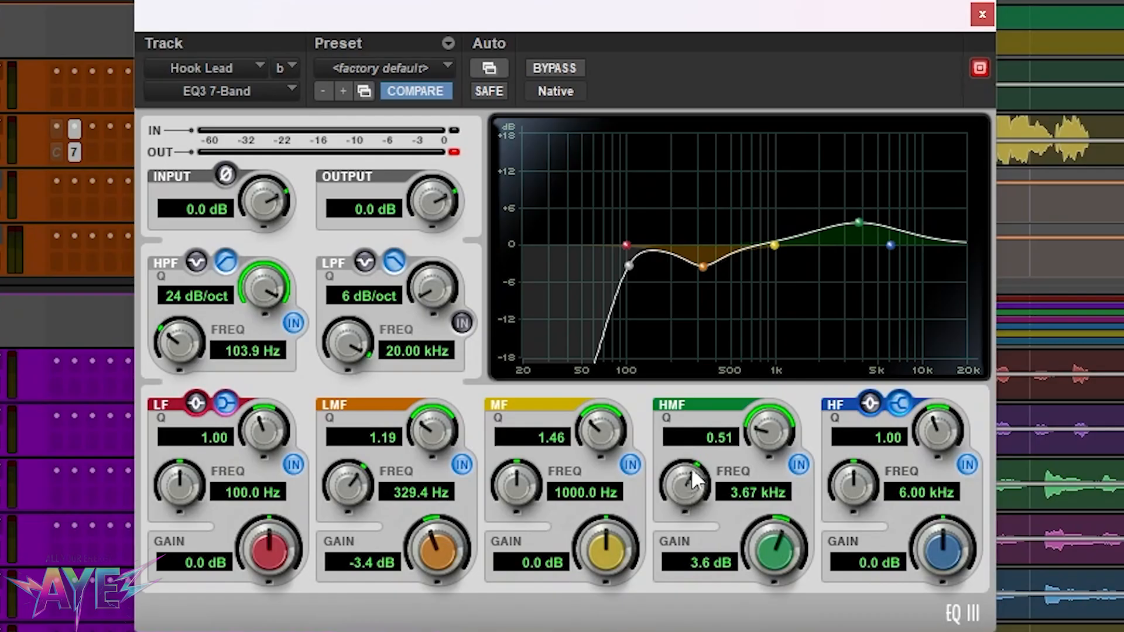
{"action": "mouse_move", "coordinate": [763, 432]}
{"action": "left_mouse_down"}
{"action": "mouse_move", "coordinate": [764, 445]}
{"action": "mouse_move", "coordinate": [767, 431]}
{"action": "left_mouse_up"}
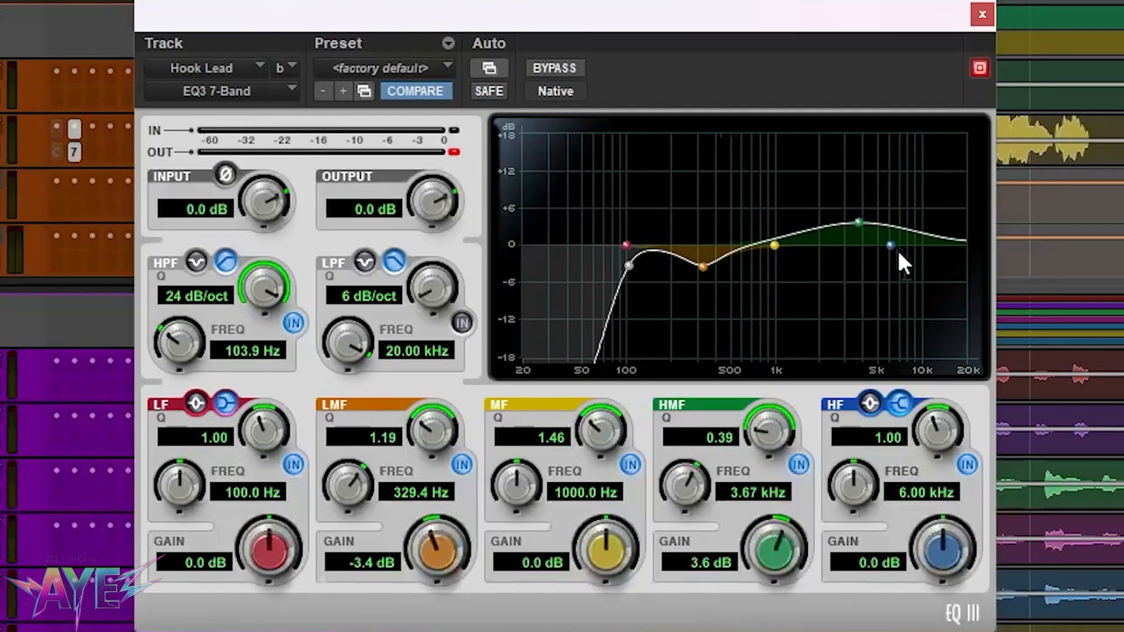
- Reset the HMF band's Q to 1.00 and its gain to 0.0 dB
{"action": "left_click", "coordinate": [769, 431], "text": "alt"}
{"action": "left_click", "coordinate": [773, 544], "text": "alt"}
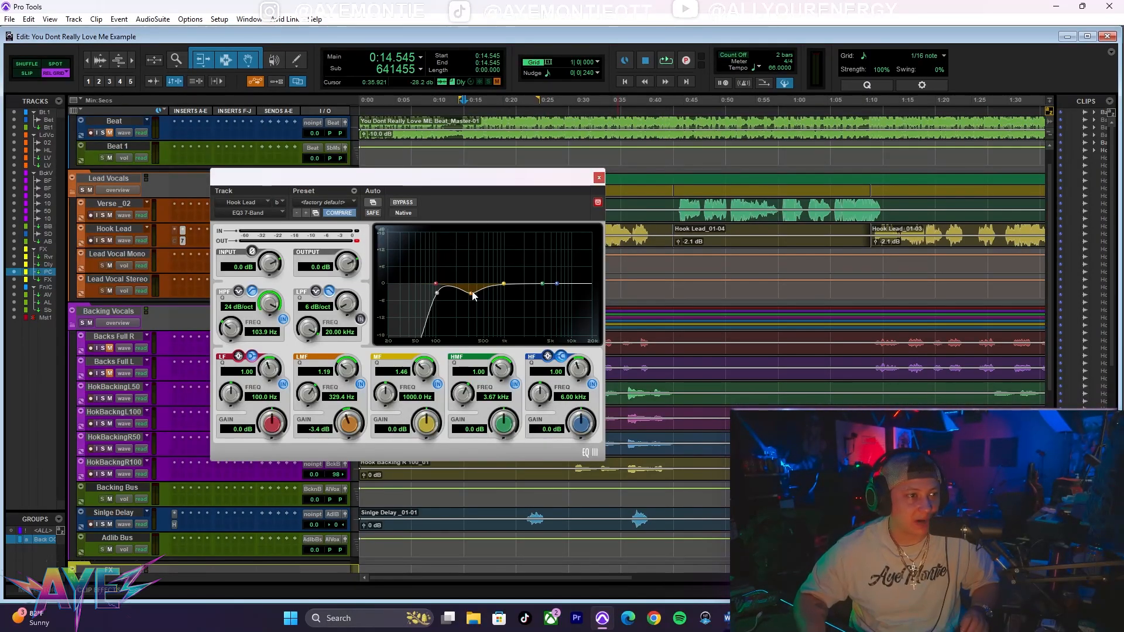
- Compare the Hook Lead vocal with EQ3 7-Band bypassed and active, and close the plug-in window
{"action": "key", "text": "space"}
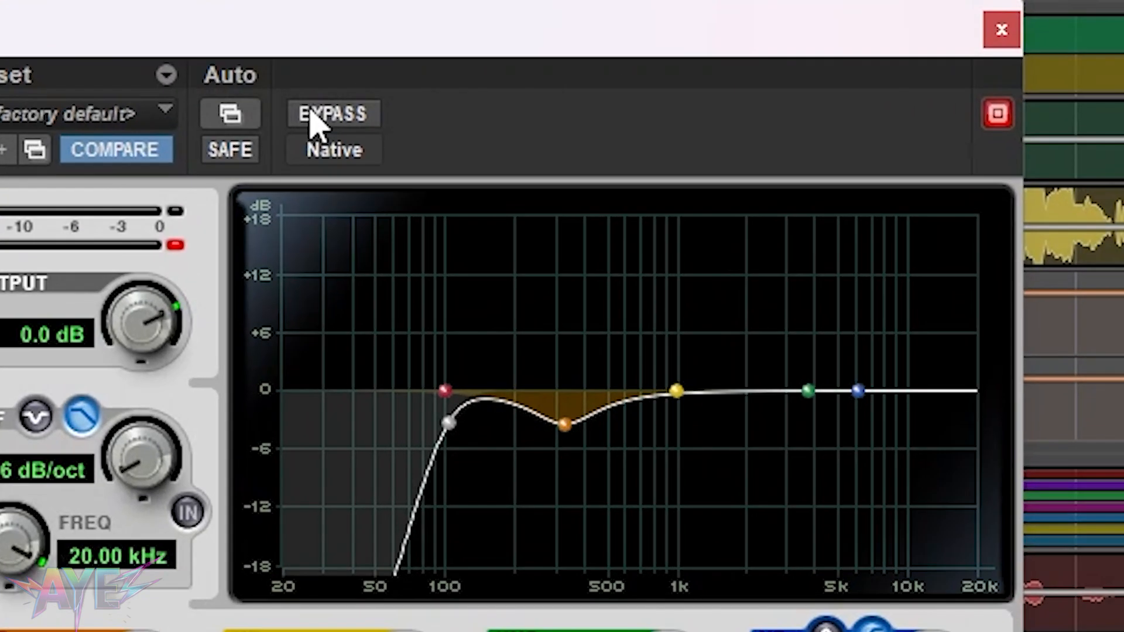
{"action": "left_click", "coordinate": [327, 117]}
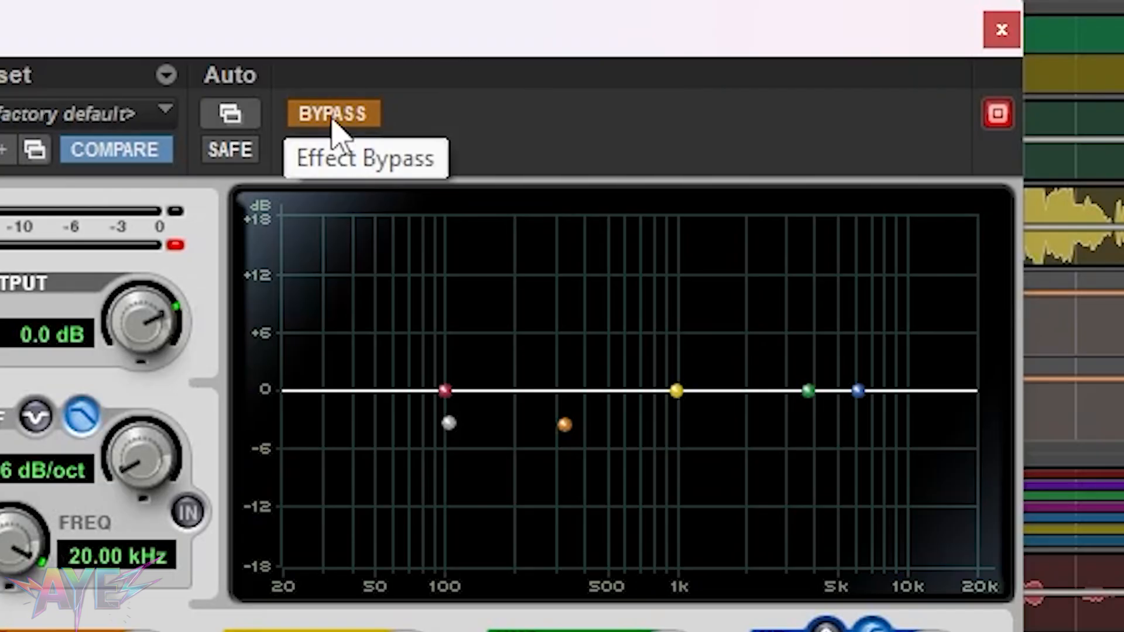
{"action": "left_click", "coordinate": [333, 117]}
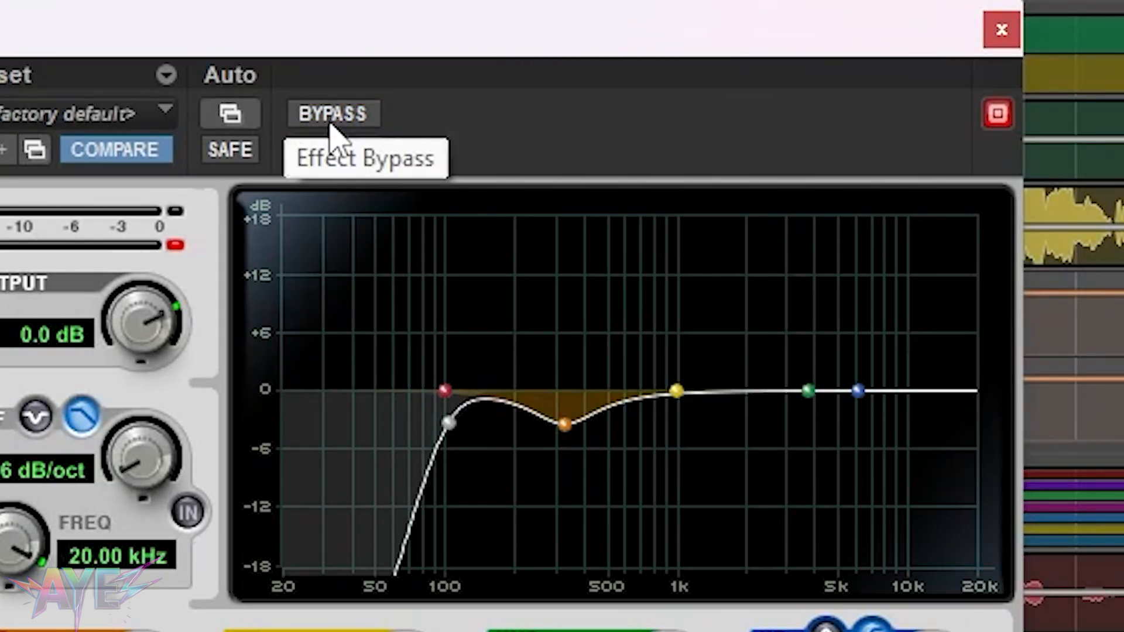
{"action": "left_click", "coordinate": [1002, 30]}
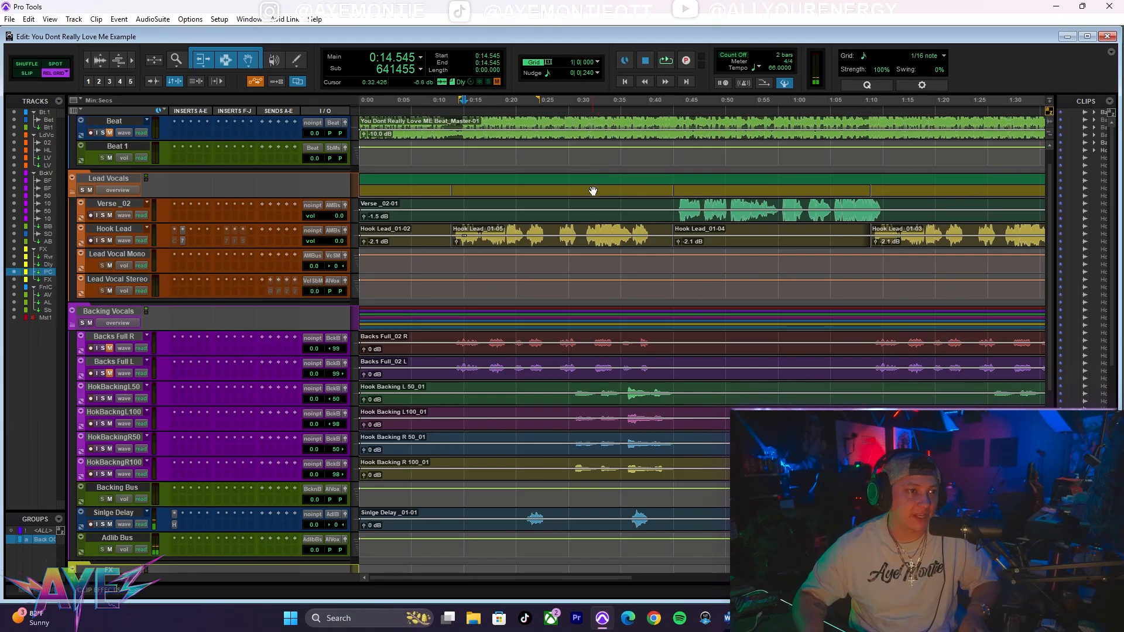
- Open Infinity EQ on the Hook Lead track and remove its existing bands to leave a flat curve
{"action": "scroll", "coordinate": [328, 322], "scroll_direction": "down", "scroll_amount": 1}
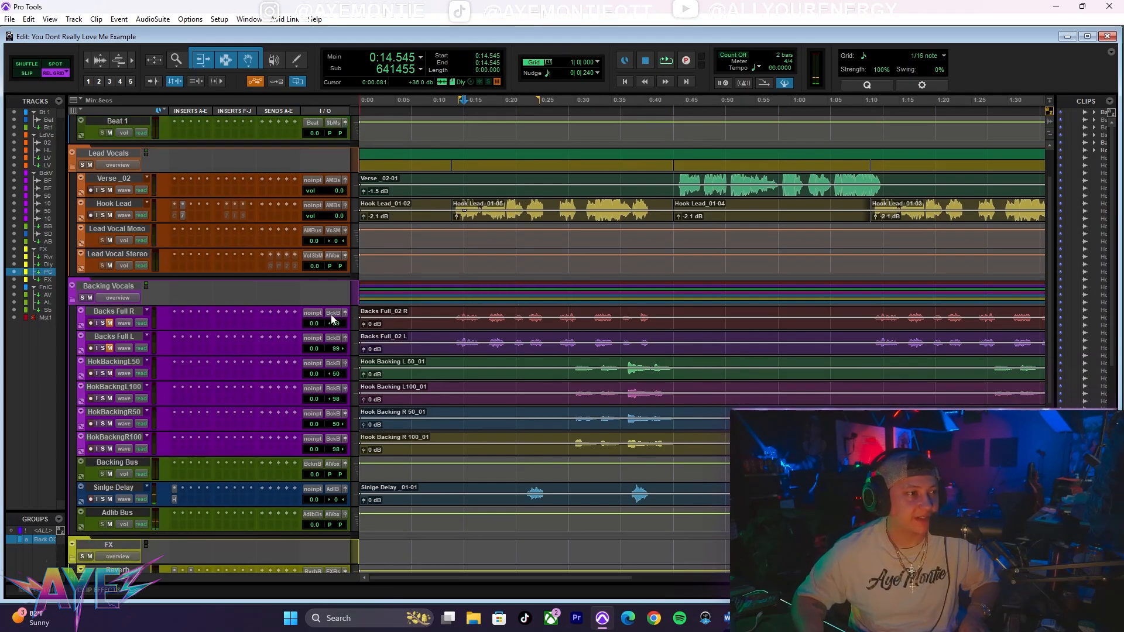
{"action": "scroll", "coordinate": [296, 312], "scroll_direction": "up", "scroll_amount": 1}
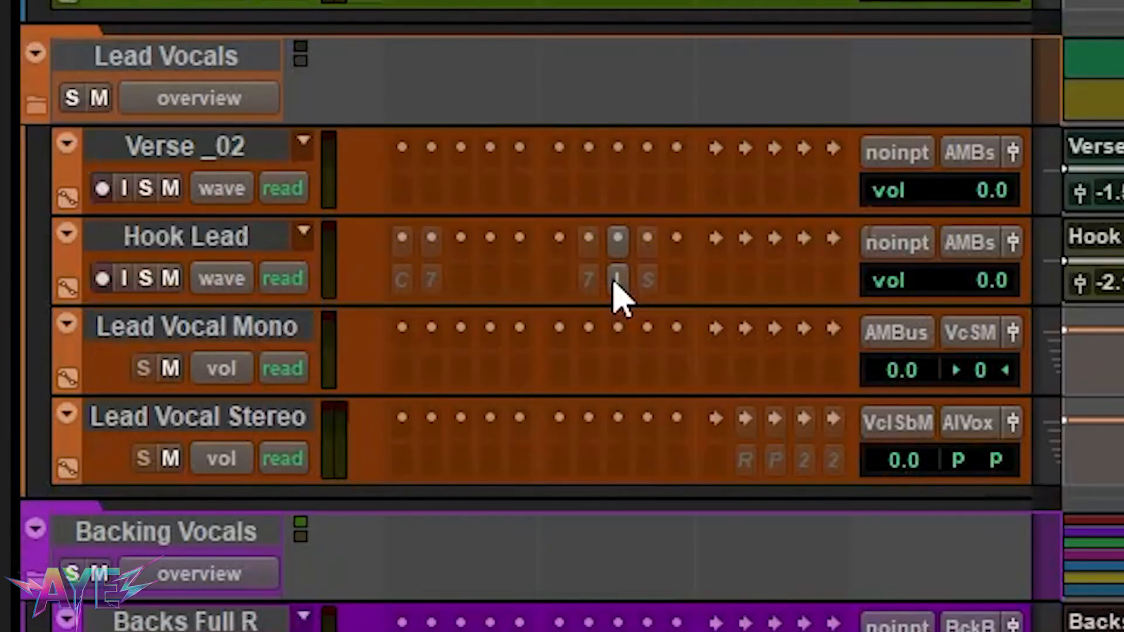
{"action": "left_click", "coordinate": [618, 279]}
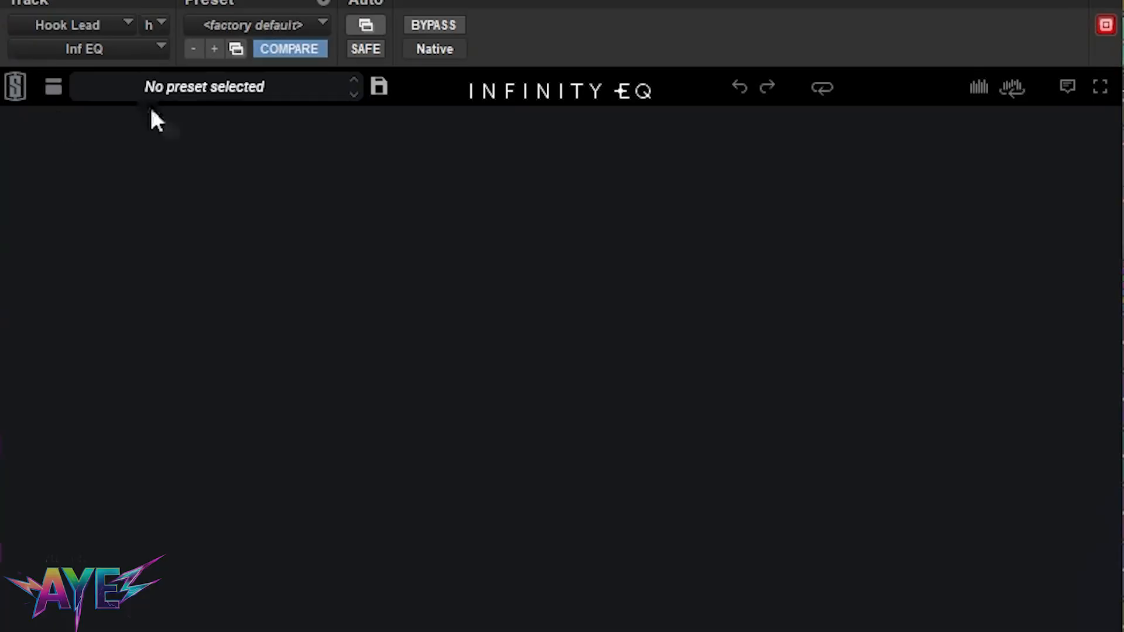
{"action": "left_click_drag", "start_coordinate": [943, 364], "coordinate": [160, 582]}
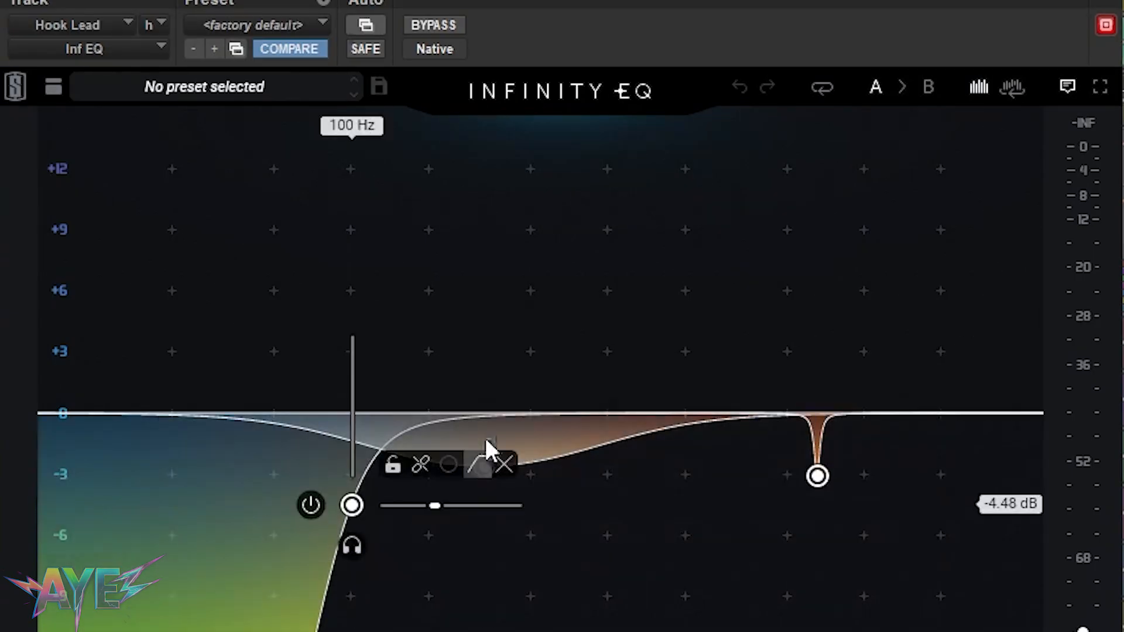
{"action": "left_click", "coordinate": [502, 465]}
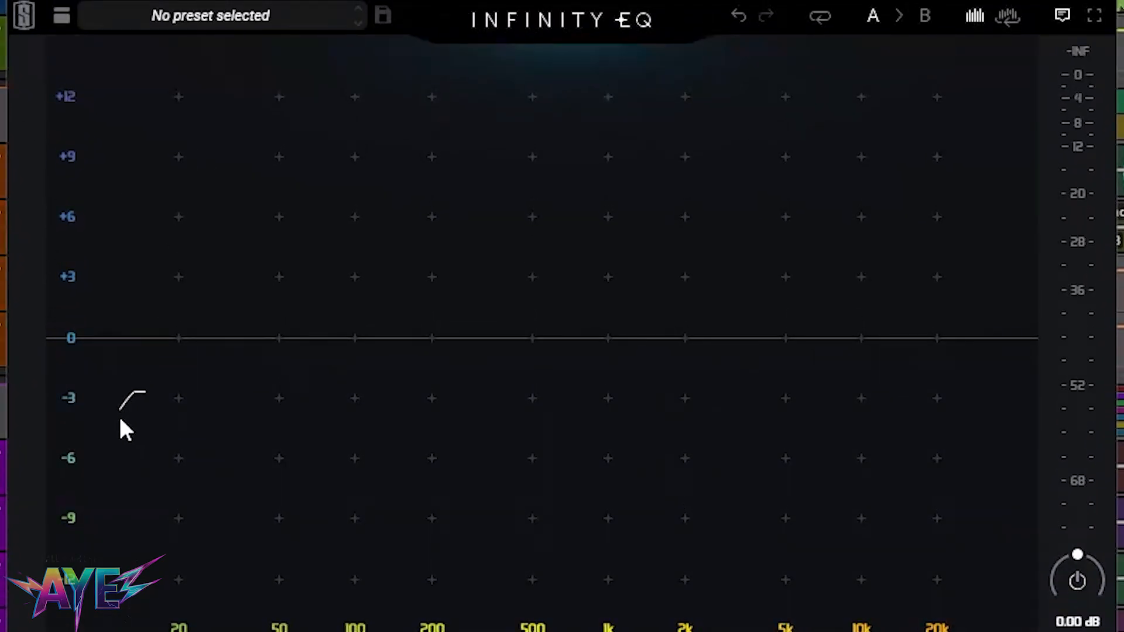
- Add a high-pass filter at about 23.5 Hz in Infinity EQ
{"action": "left_click", "coordinate": [120, 420]}
{"action": "left_click_drag", "start_coordinate": [117, 419], "coordinate": [196, 427]}
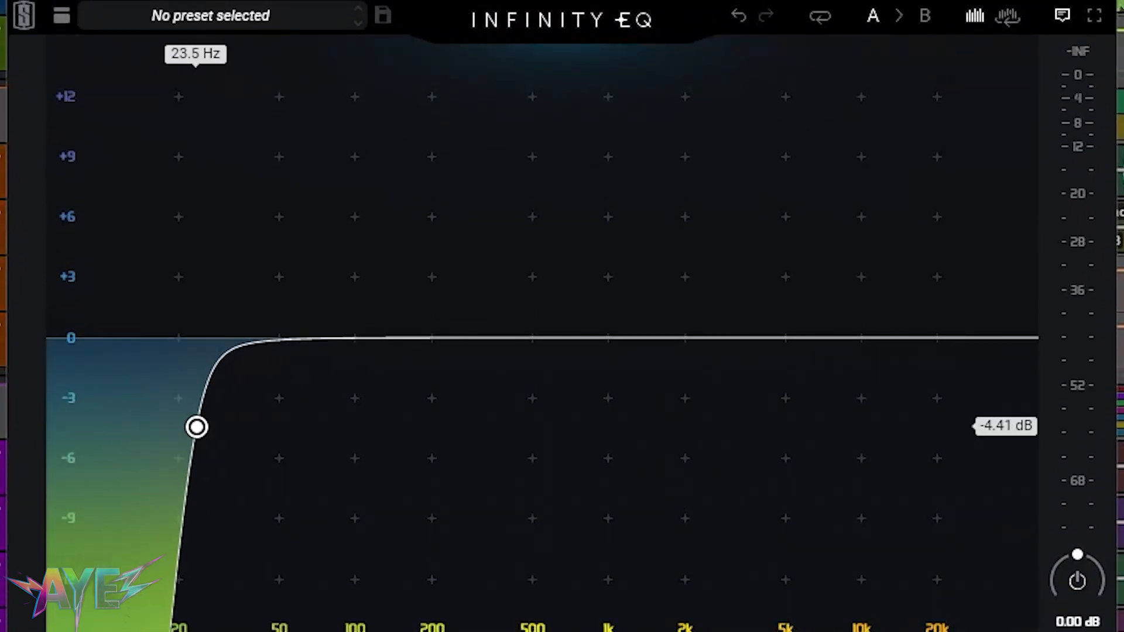
- Try out bell boosts, including about 6 dB at 165 Hz and 1.56 dB at 720 Hz, and delete all the bell bands
{"action": "left_click", "coordinate": [394, 320]}
{"action": "left_click", "coordinate": [573, 306]}
{"action": "left_click", "coordinate": [696, 268]}
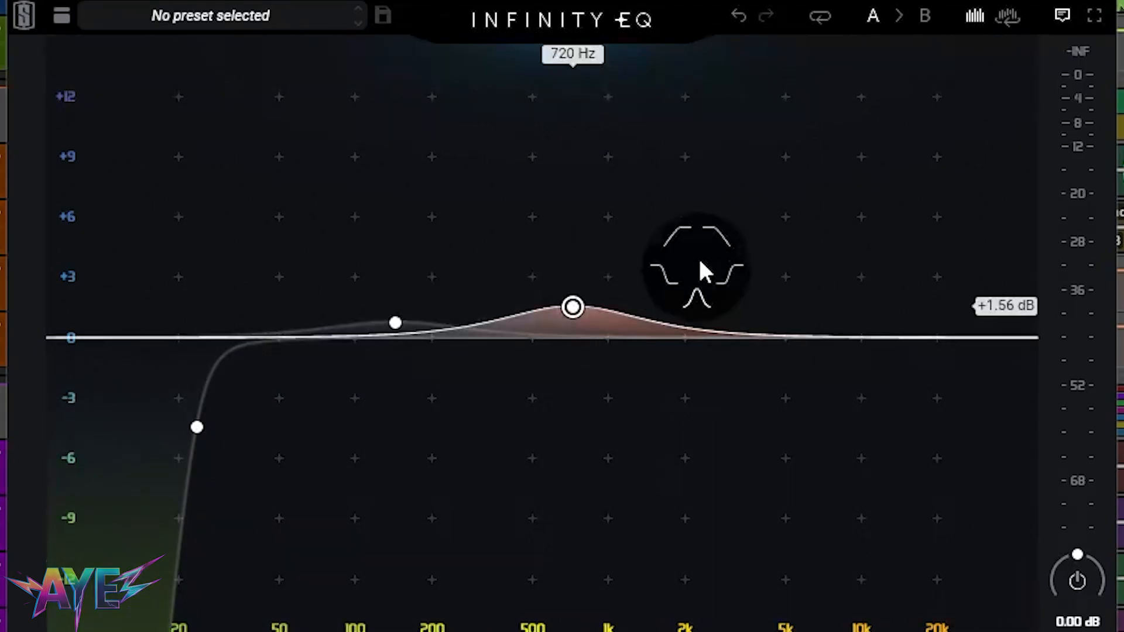
{"action": "left_click", "coordinate": [411, 218]}
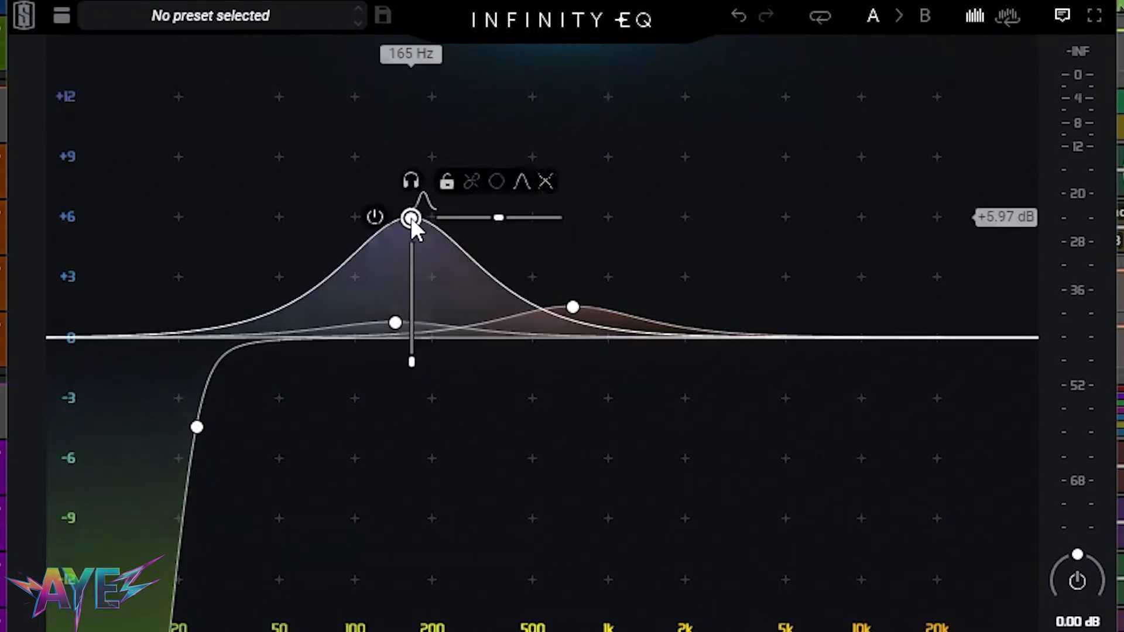
{"action": "left_click", "coordinate": [532, 178]}
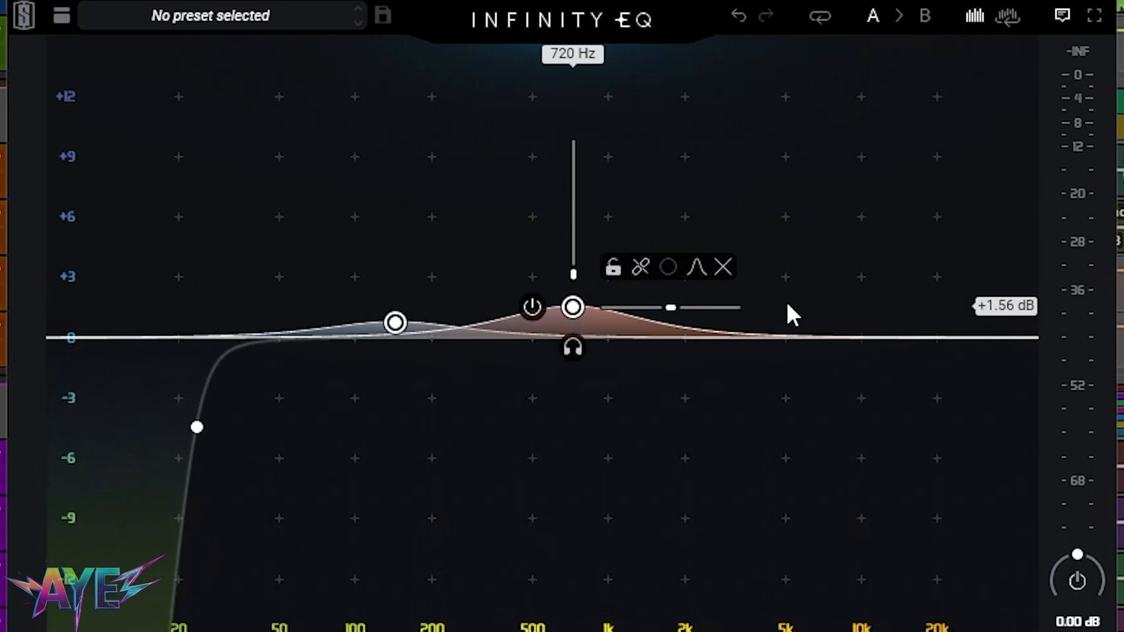
{"action": "mouse_move", "coordinate": [573, 274]}
{"action": "left_mouse_down"}
{"action": "mouse_move", "coordinate": [573, 214]}
{"action": "mouse_move", "coordinate": [573, 274]}
{"action": "left_mouse_up"}
{"action": "mouse_move", "coordinate": [669, 308]}
{"action": "left_mouse_down"}
{"action": "mouse_move", "coordinate": [701, 307]}
{"action": "mouse_move", "coordinate": [659, 307]}
{"action": "left_mouse_up"}
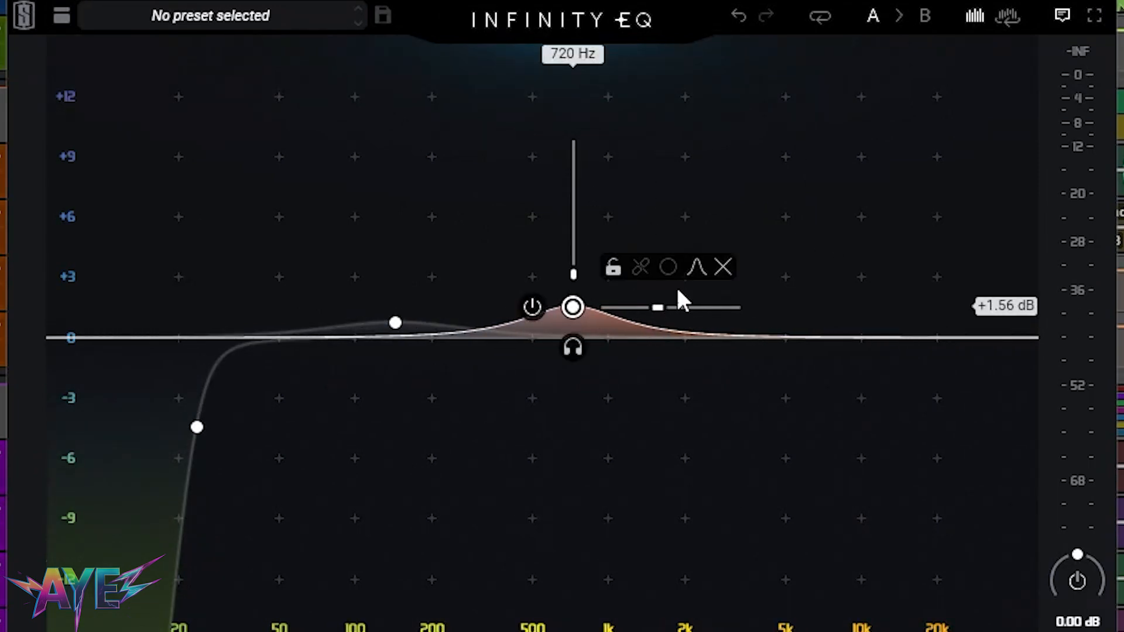
{"action": "left_click", "coordinate": [723, 267]}
{"action": "left_click", "coordinate": [548, 282]}
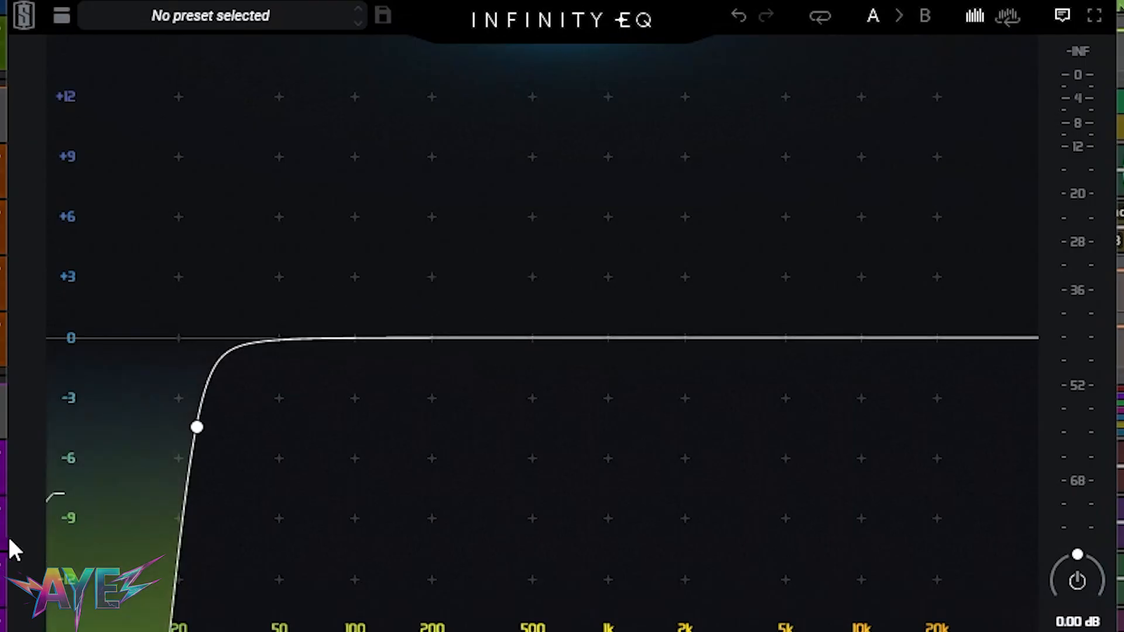
- Raise the high-pass filter to 100 Hz and add a wide cut of about -2.46 dB at 321 Hz
{"action": "left_click_drag", "start_coordinate": [198, 427], "coordinate": [356, 433]}
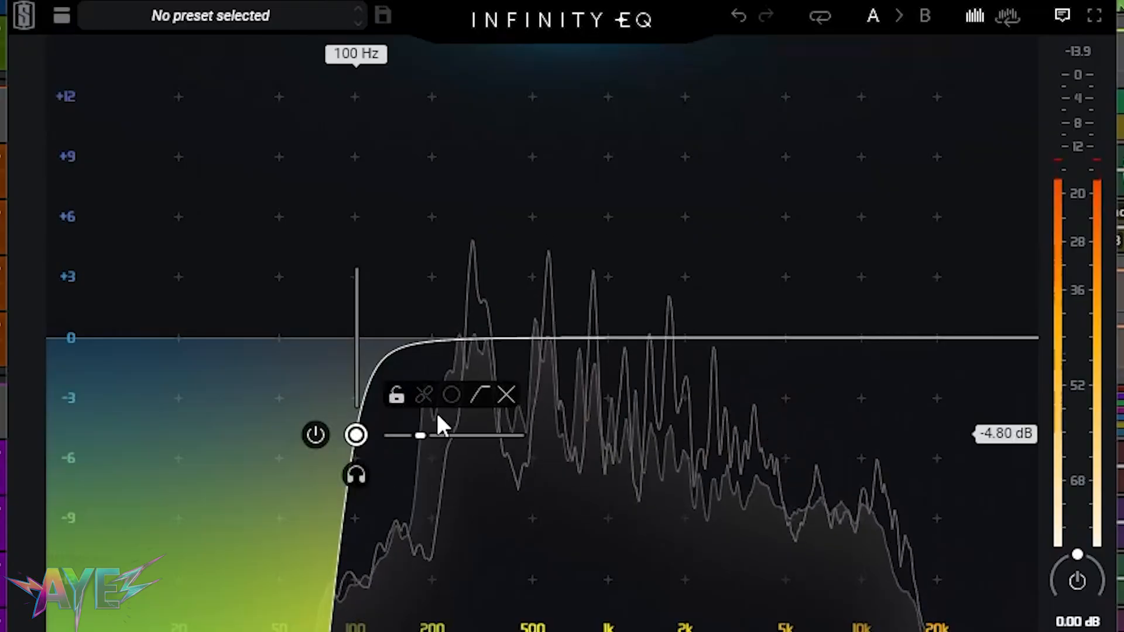
{"action": "left_click_drag", "start_coordinate": [485, 278], "coordinate": [483, 387]}
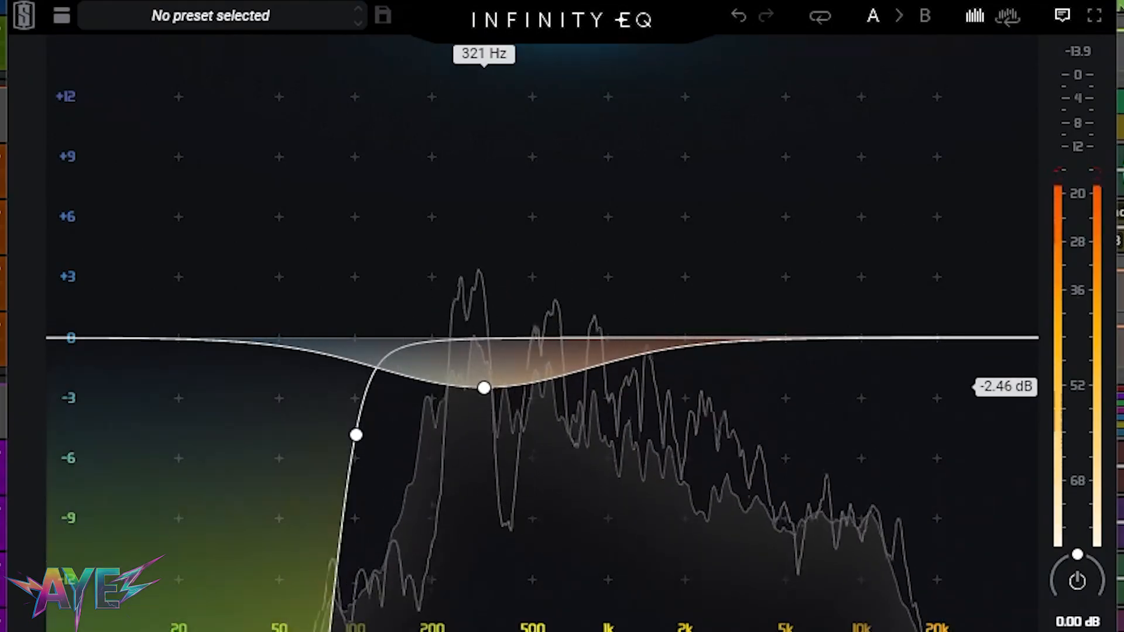
- Add a wide bell boost of about 0.78 dB at 3.80 kHz and close Infinity EQ
{"action": "mouse_move", "coordinate": [746, 314]}
{"action": "left_mouse_down"}
{"action": "mouse_move", "coordinate": [785, 283]}
{"action": "mouse_move", "coordinate": [793, 228]}
{"action": "mouse_move", "coordinate": [792, 272]}
{"action": "mouse_move", "coordinate": [757, 308]}
{"action": "left_mouse_up"}
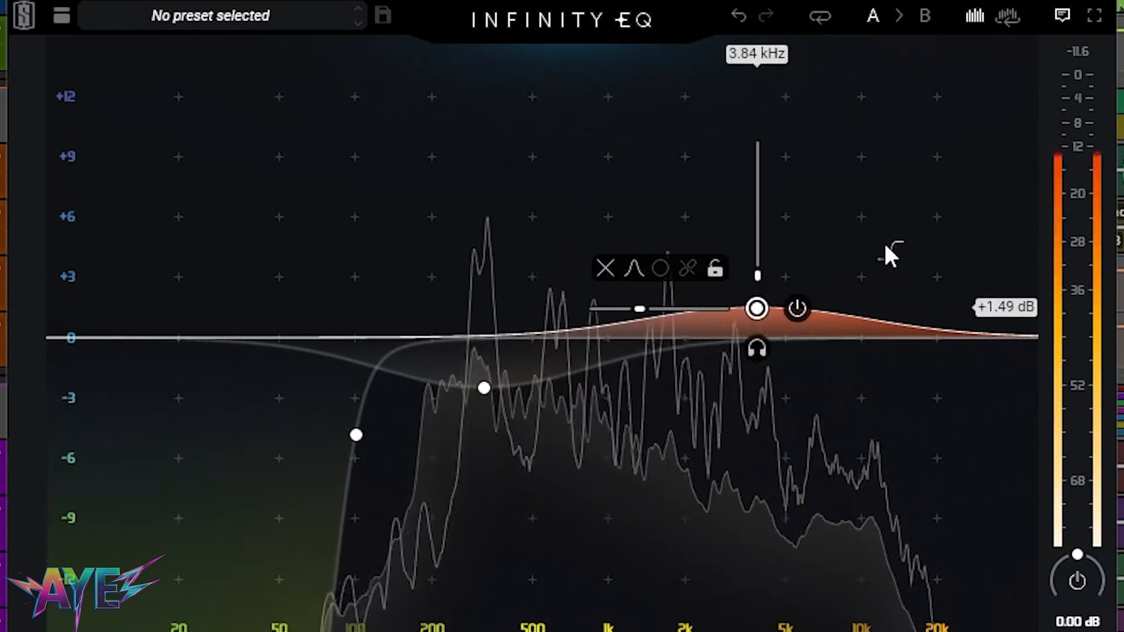
{"action": "left_click_drag", "start_coordinate": [756, 309], "coordinate": [755, 316]}
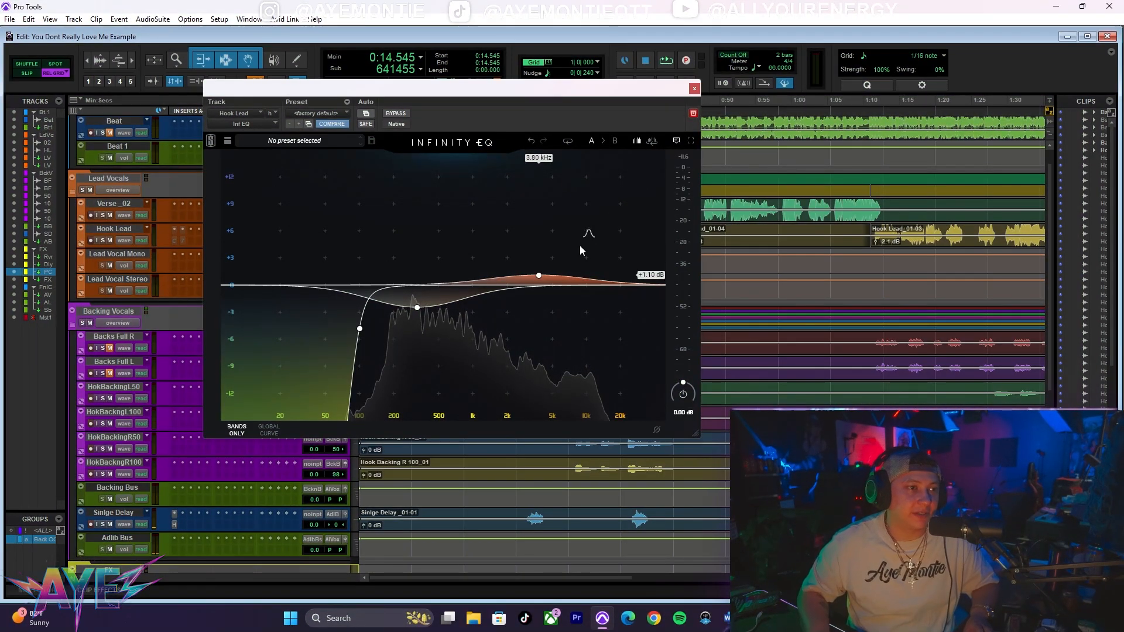
{"action": "left_click", "coordinate": [539, 276]}
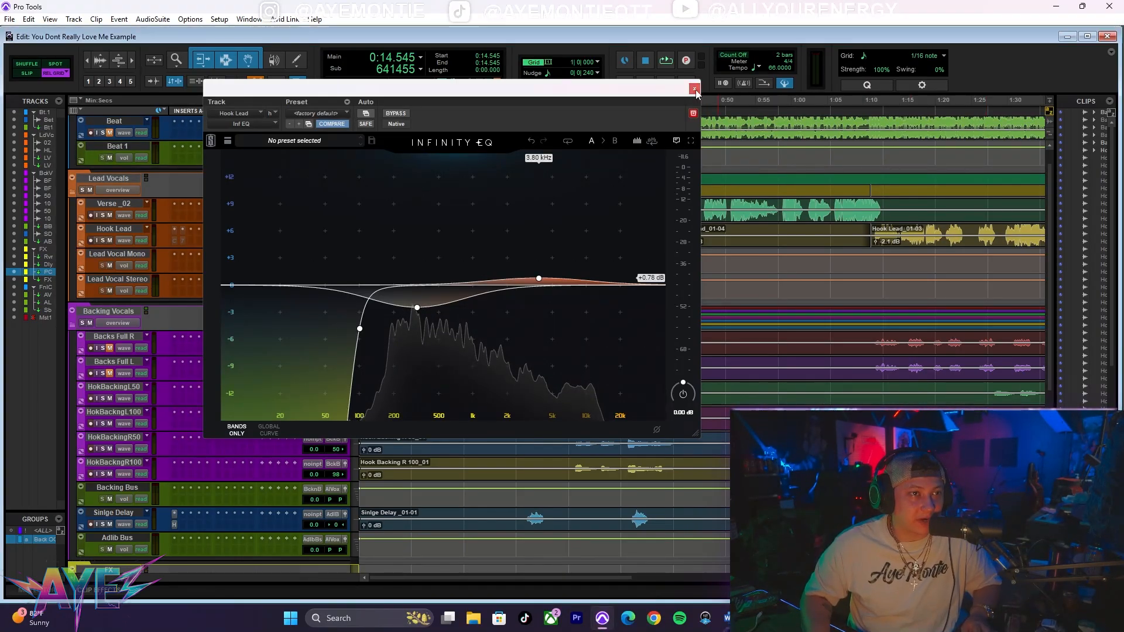
{"action": "left_click", "coordinate": [694, 89]}
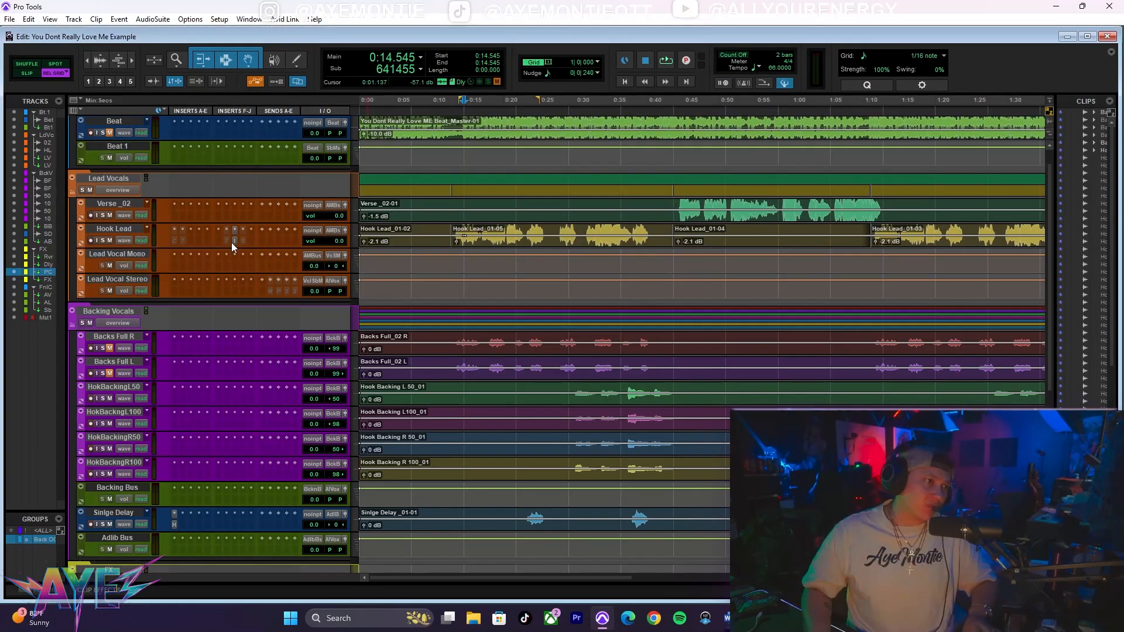
- Move Infinity EQ to insert slot C on Hook Lead, check its curve, and close its window
{"action": "left_click", "coordinate": [184, 243]}
{"action": "left_click", "coordinate": [184, 244]}
{"action": "left_click", "coordinate": [192, 241]}
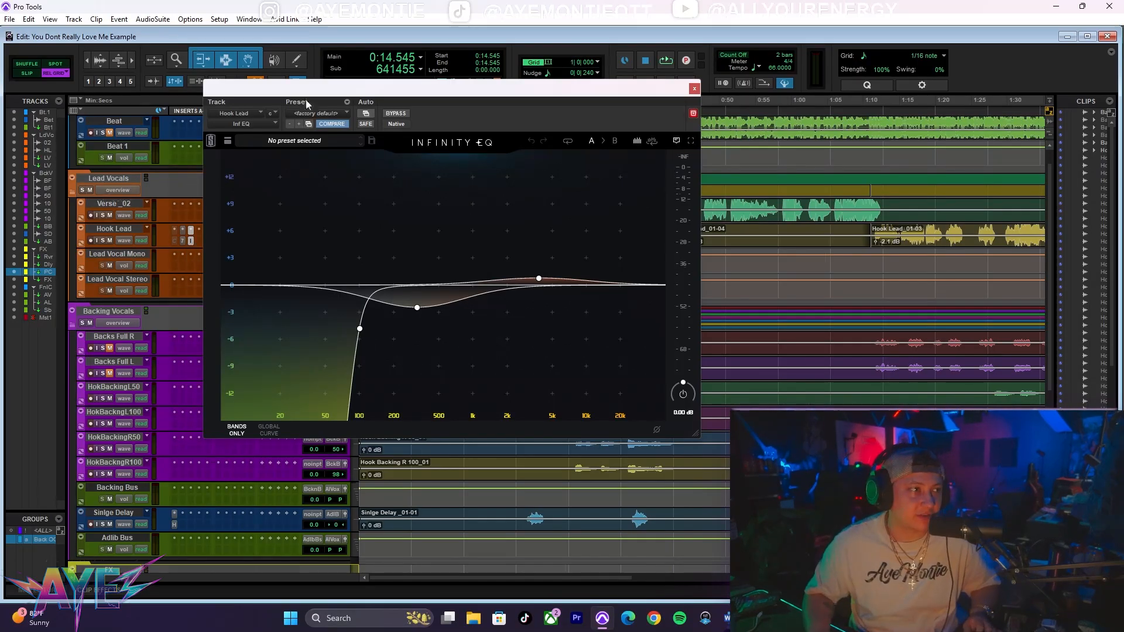
{"action": "left_click", "coordinate": [693, 89]}
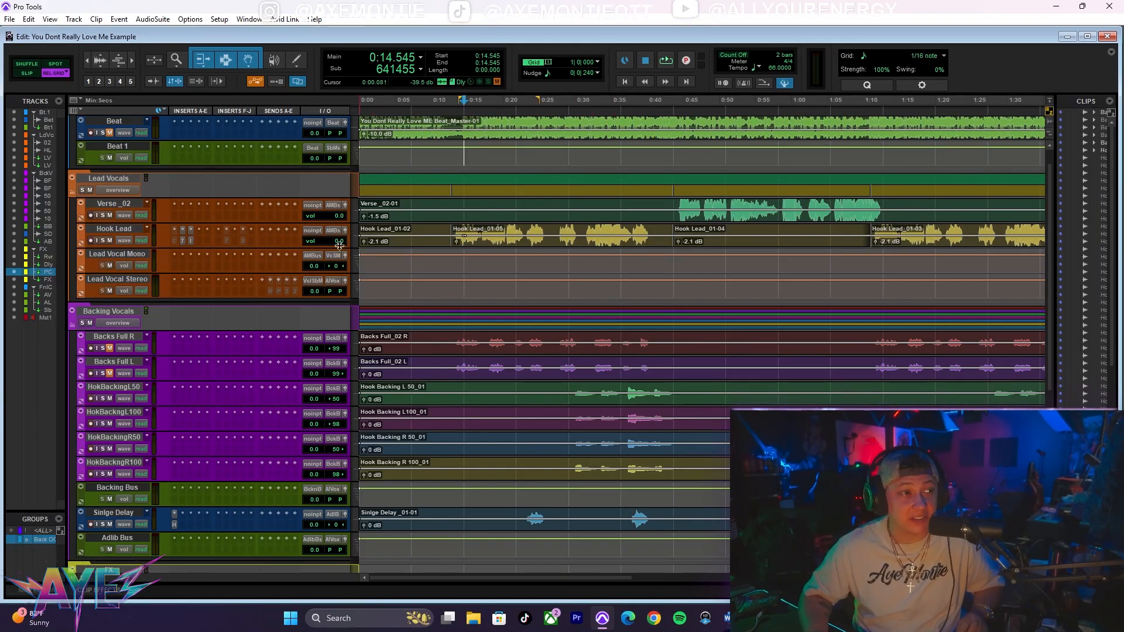
- Relearn the Hook Lead vocal in Curves AQ, audition its suggested and alternative target curves, and settle on the first suggested curve
{"action": "left_click", "coordinate": [174, 240]}
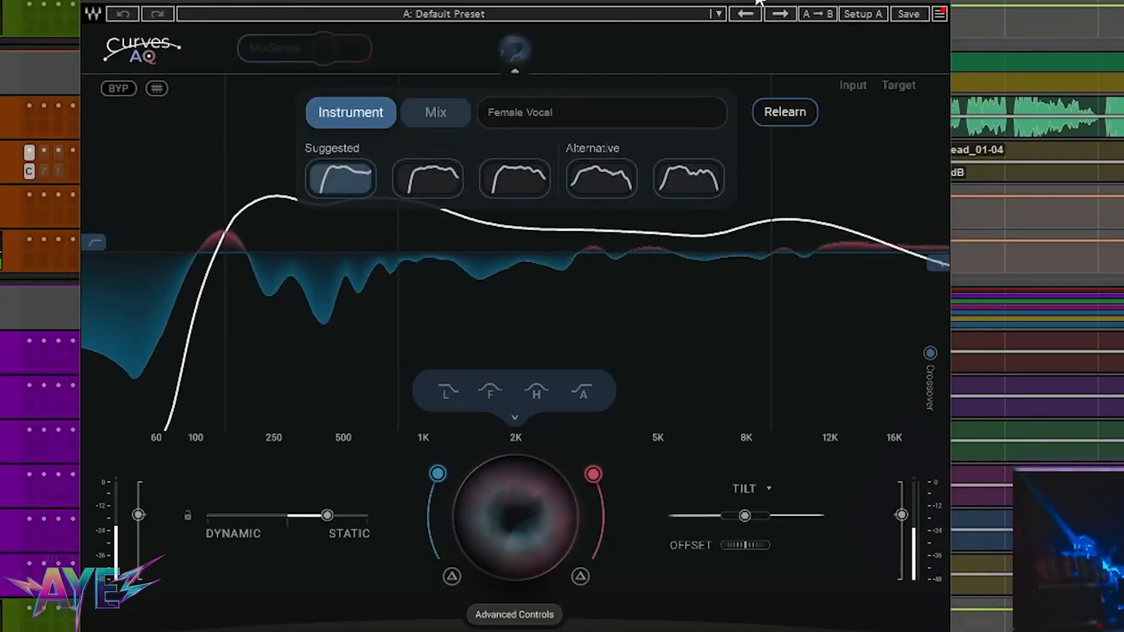
{"action": "left_click", "coordinate": [776, 111]}
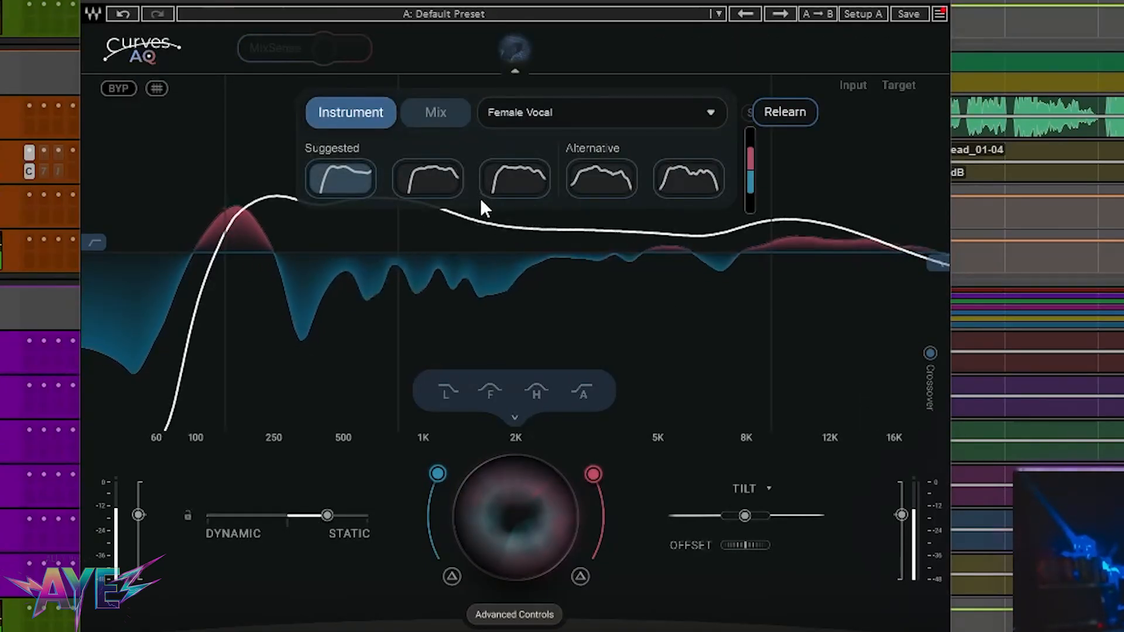
{"action": "left_click", "coordinate": [443, 193]}
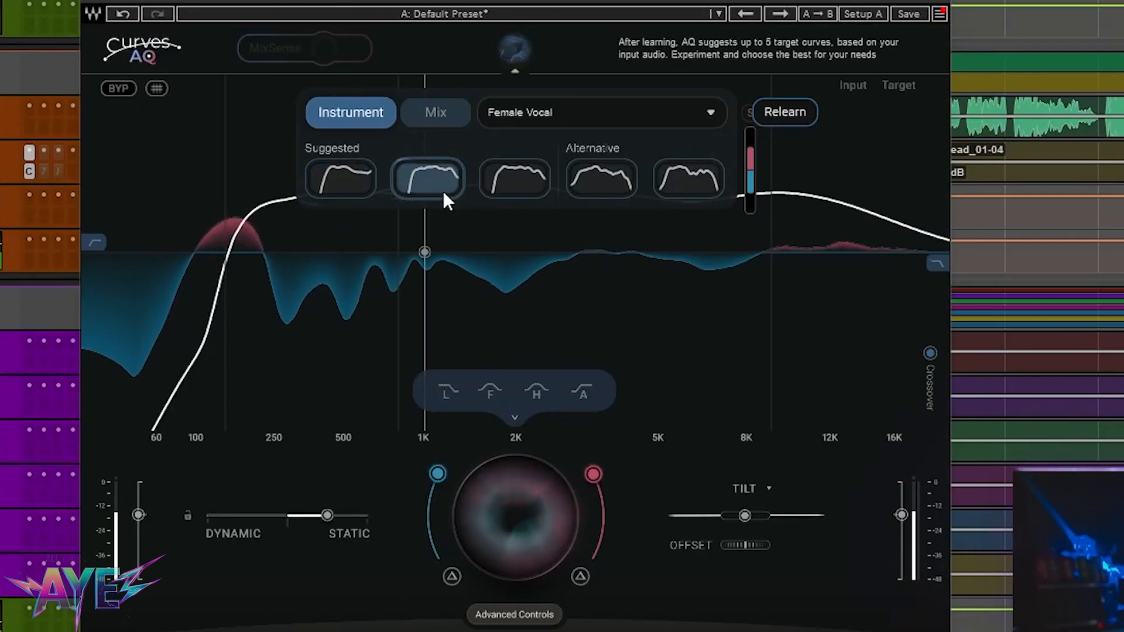
{"action": "left_click", "coordinate": [531, 191]}
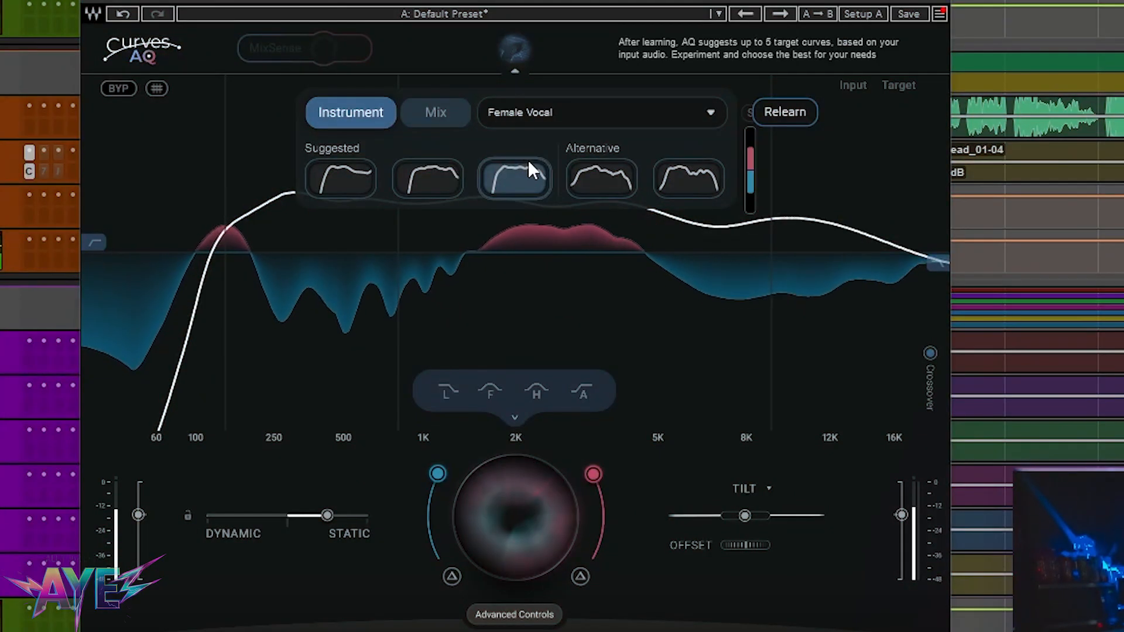
{"action": "left_click", "coordinate": [618, 180]}
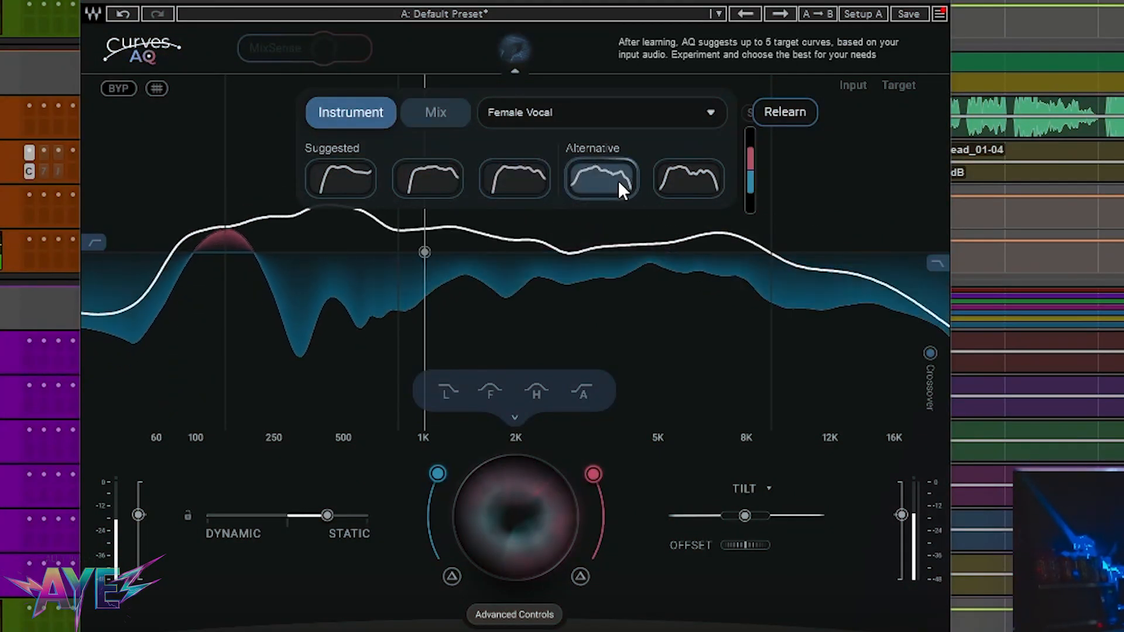
{"action": "left_click", "coordinate": [676, 177]}
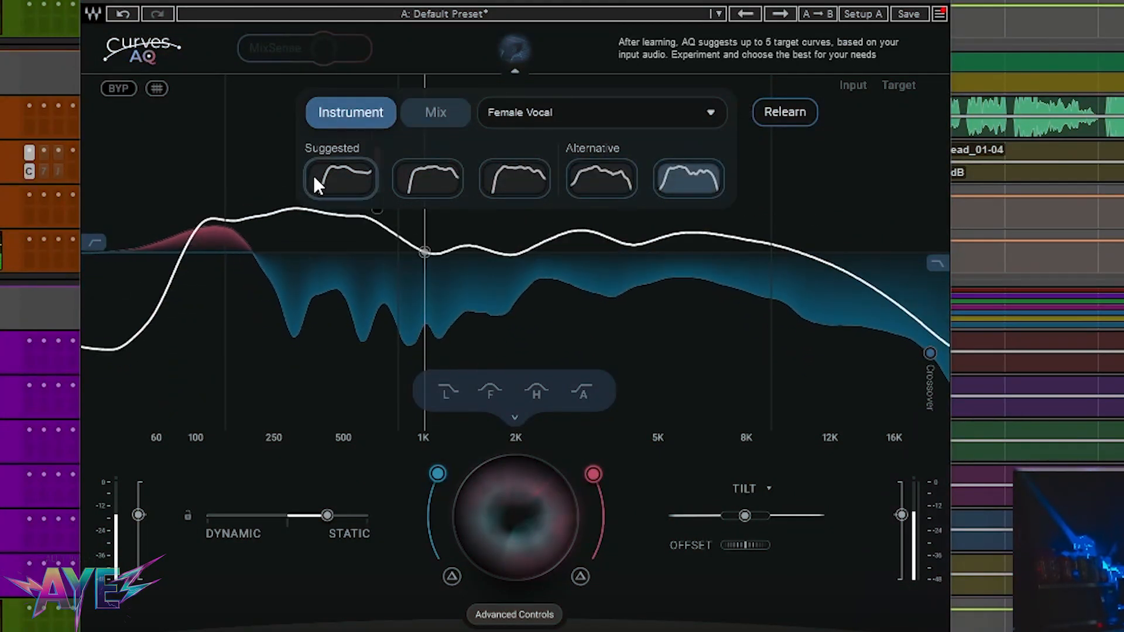
{"action": "left_click", "coordinate": [335, 175]}
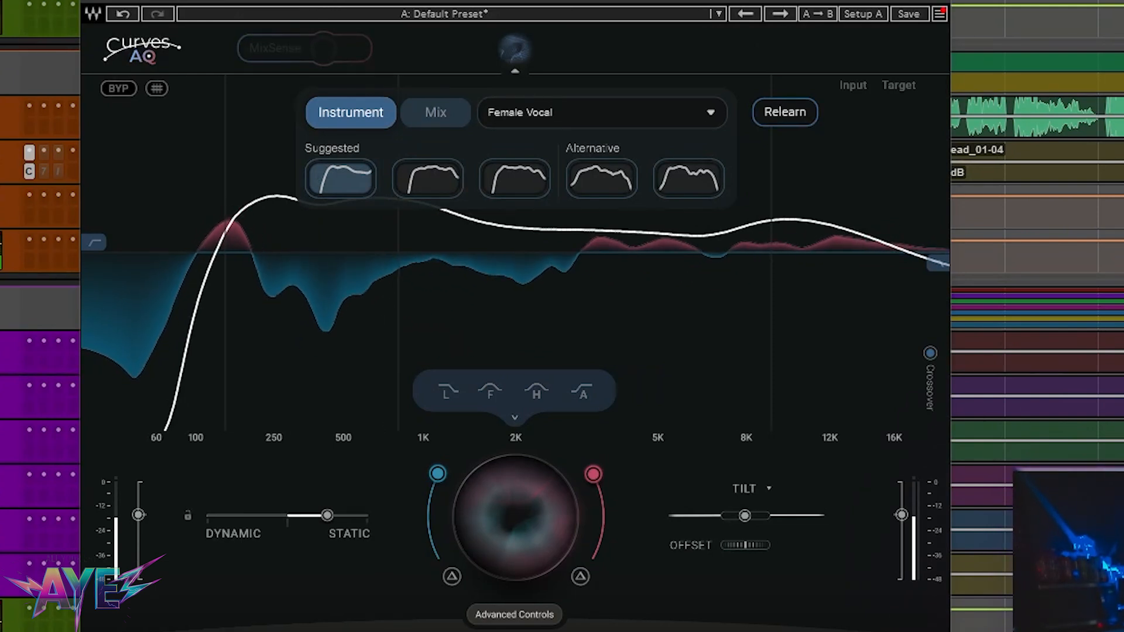
{"action": "mouse_move", "coordinate": [514, 538]}
{"action": "left_mouse_down"}
{"action": "mouse_move", "coordinate": [514, 474]}
{"action": "mouse_move", "coordinate": [514, 518]}
{"action": "left_mouse_up"}
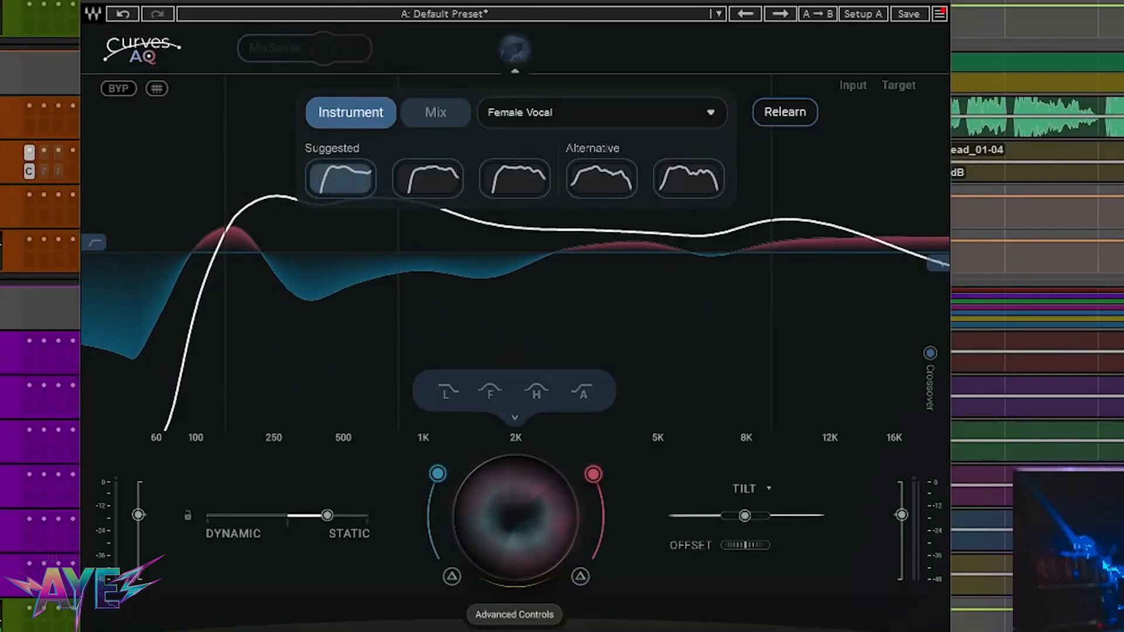
{"action": "key", "text": "ctrl+w"}
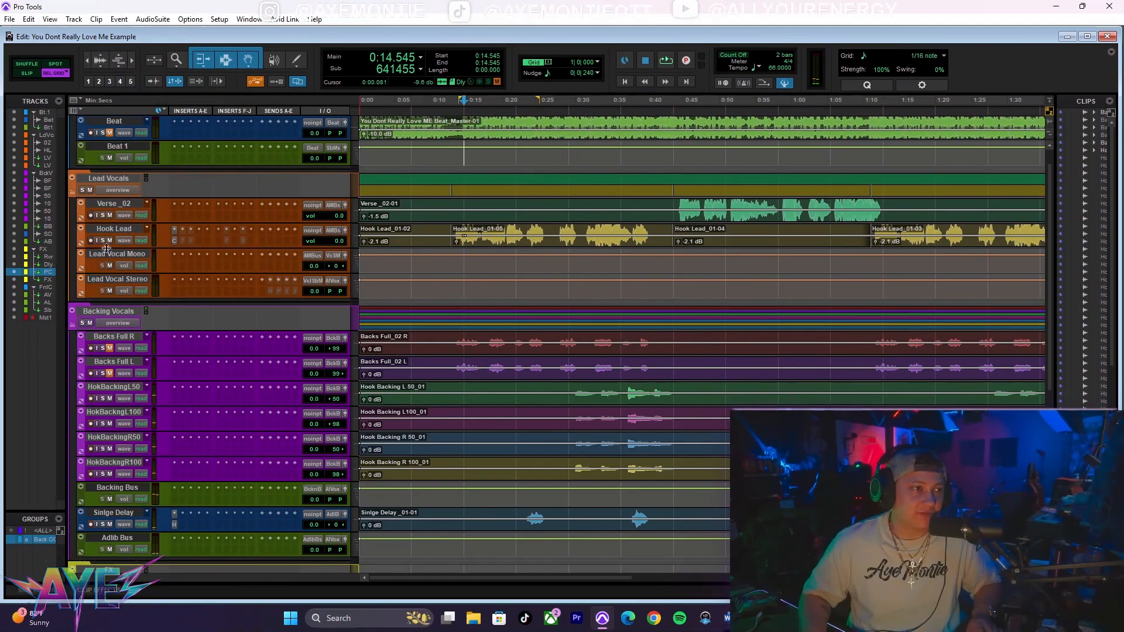
- Reopen Curves AQ and, during playback, compare 100% dynamic processing with a mostly static setting, keeping the mostly static one
{"action": "left_click", "coordinate": [173, 240]}
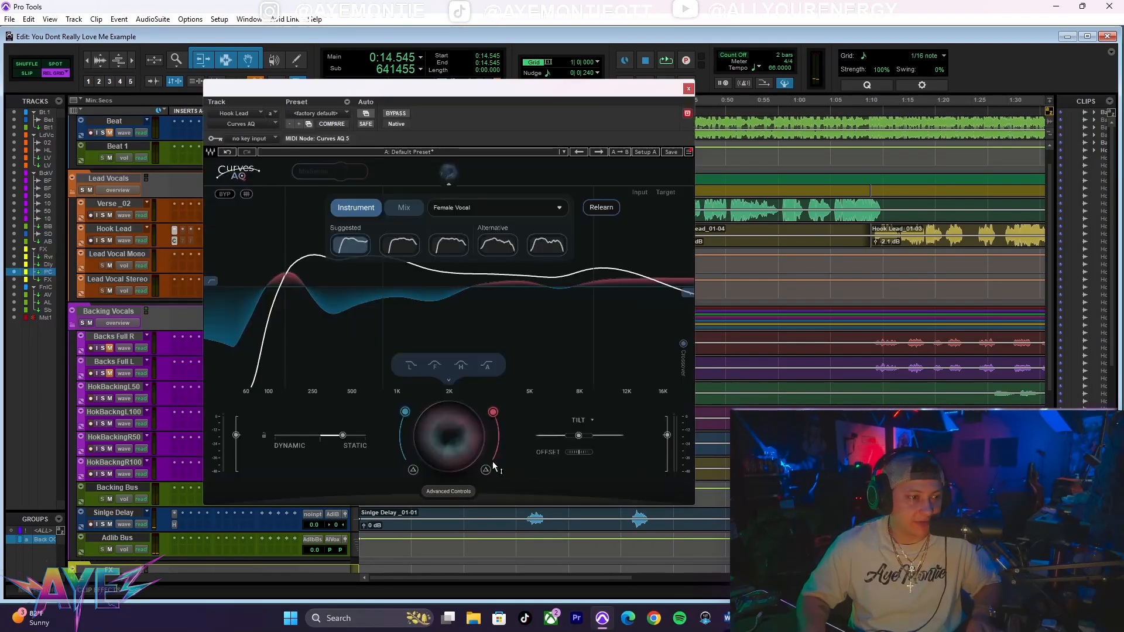
{"action": "key", "text": "space"}
{"action": "key", "text": "space"}
{"action": "mouse_move", "coordinate": [579, 436]}
{"action": "left_mouse_down"}
{"action": "mouse_move", "coordinate": [589, 435]}
{"action": "mouse_move", "coordinate": [568, 436]}
{"action": "mouse_move", "coordinate": [578, 436]}
{"action": "left_mouse_up"}
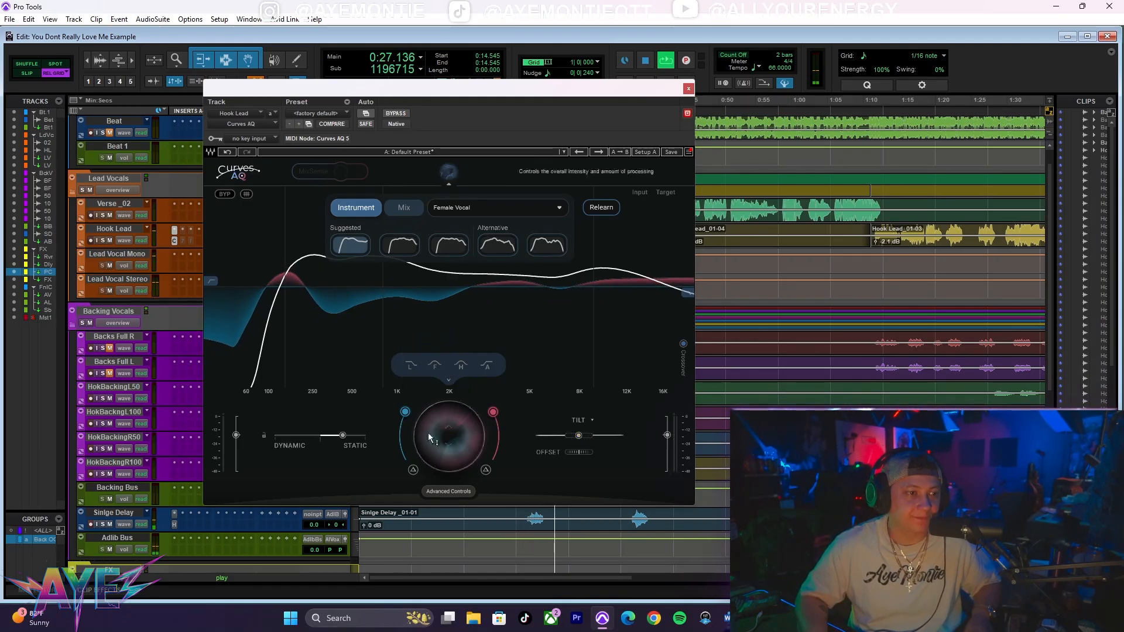
{"action": "left_click_drag", "start_coordinate": [342, 435], "coordinate": [275, 435]}
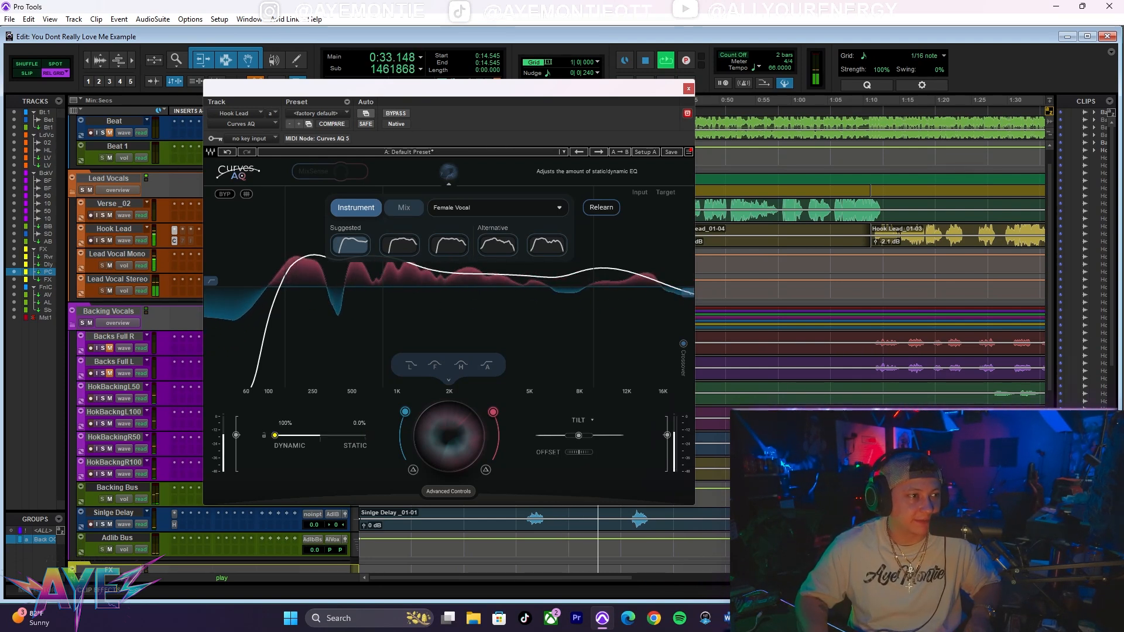
{"action": "left_click_drag", "start_coordinate": [274, 435], "coordinate": [349, 435]}
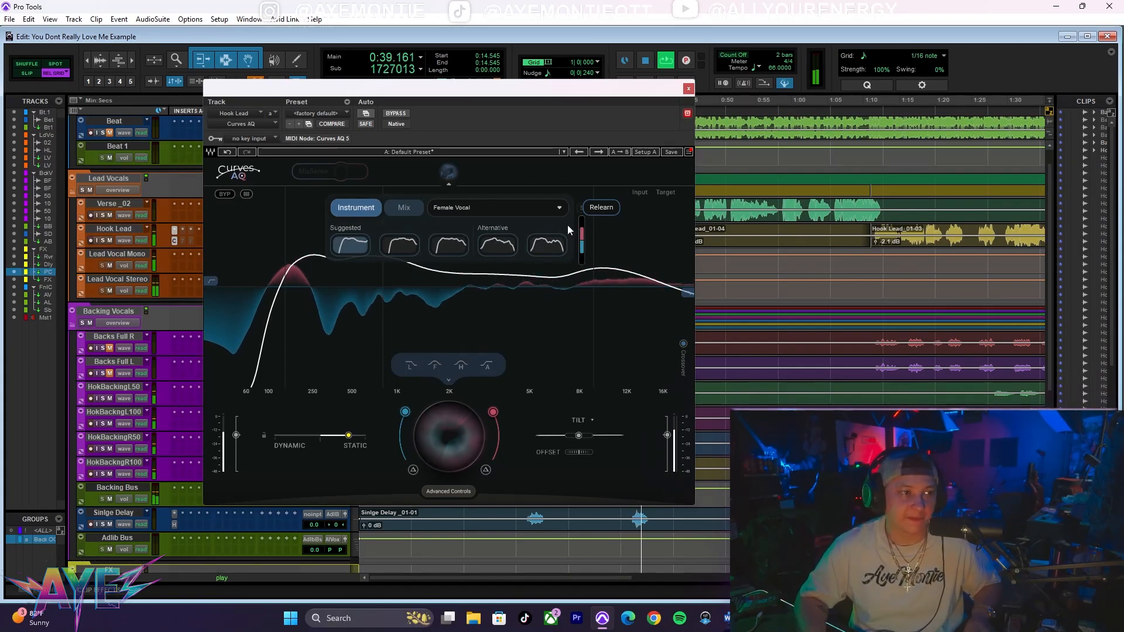
- Look through the instrument target categories, reveal the advanced controls of Curves AQ, and close its window
{"action": "left_click", "coordinate": [538, 208]}
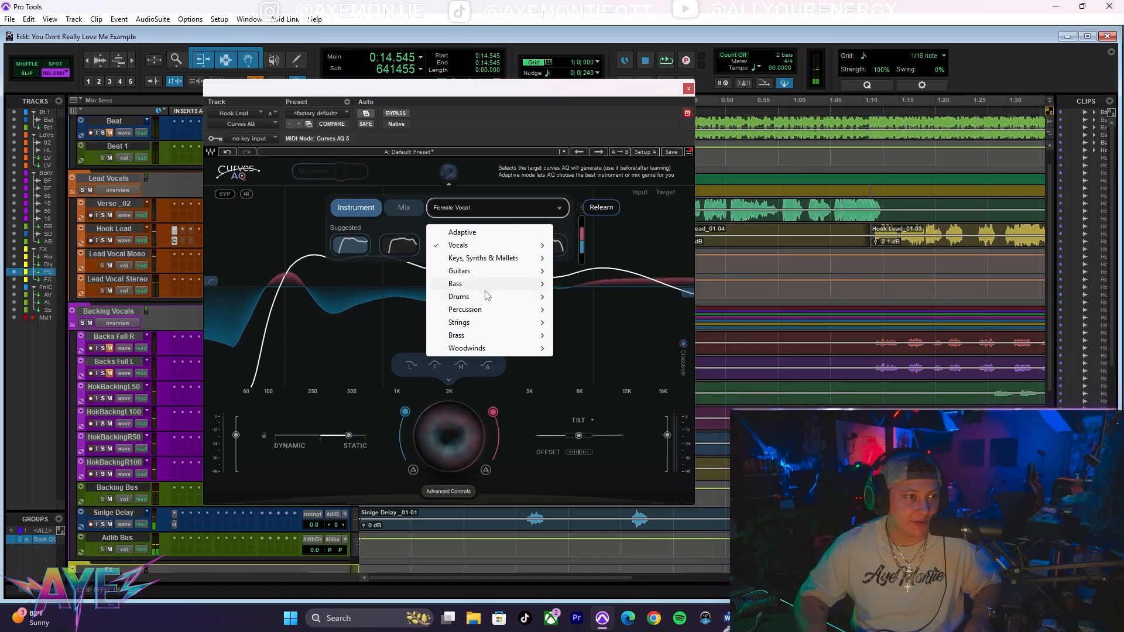
{"action": "mouse_move", "coordinate": [490, 345]}
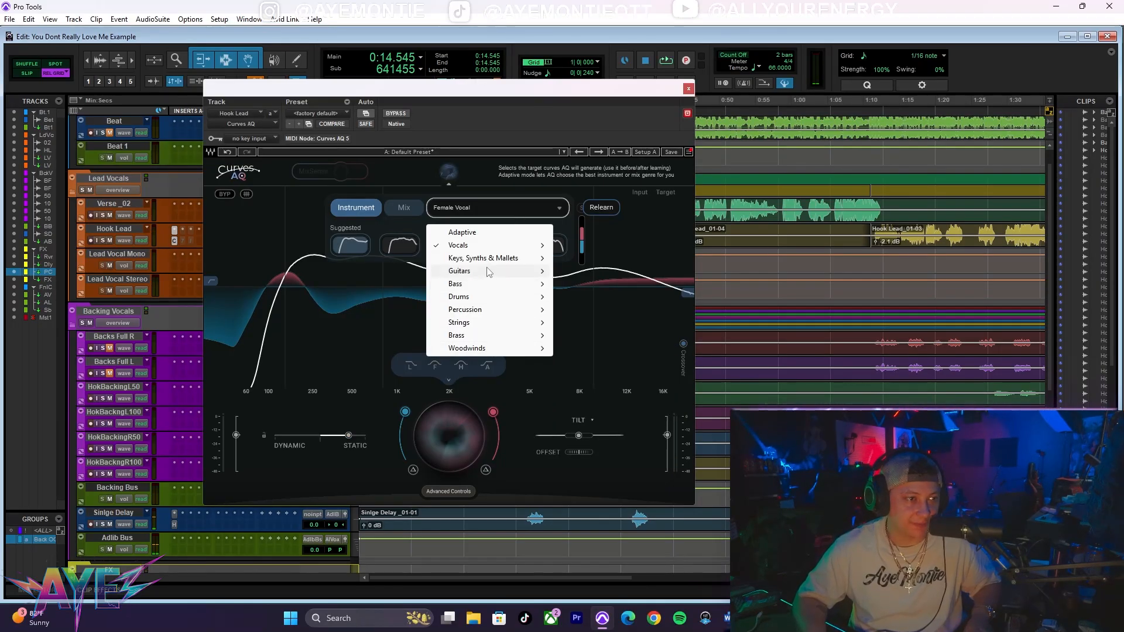
{"action": "left_click", "coordinate": [497, 170]}
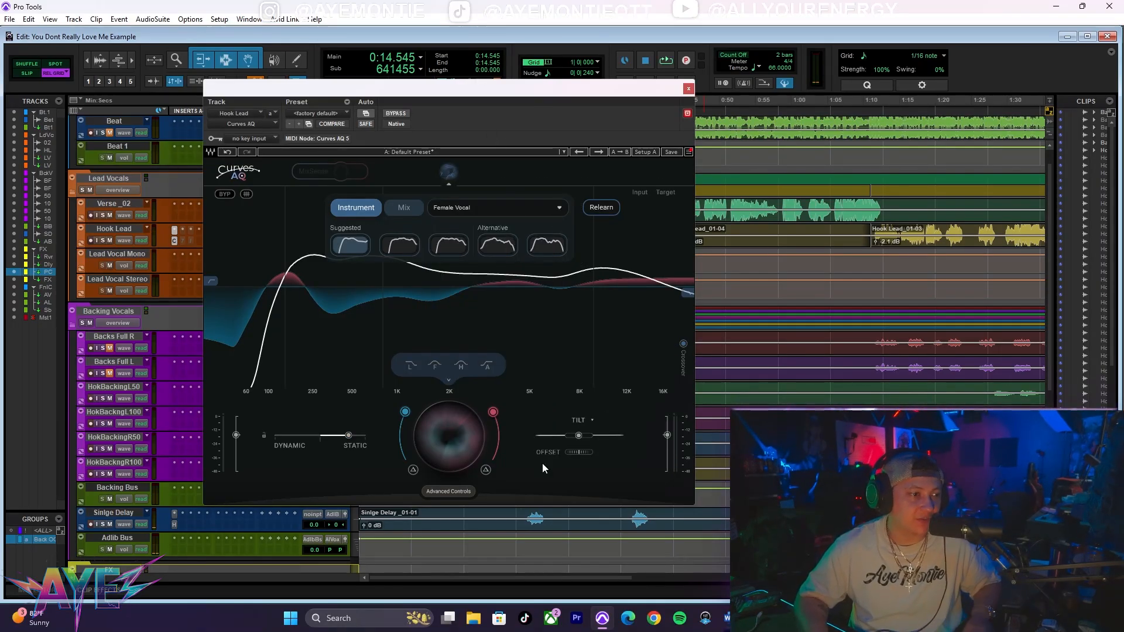
{"action": "left_click", "coordinate": [453, 494]}
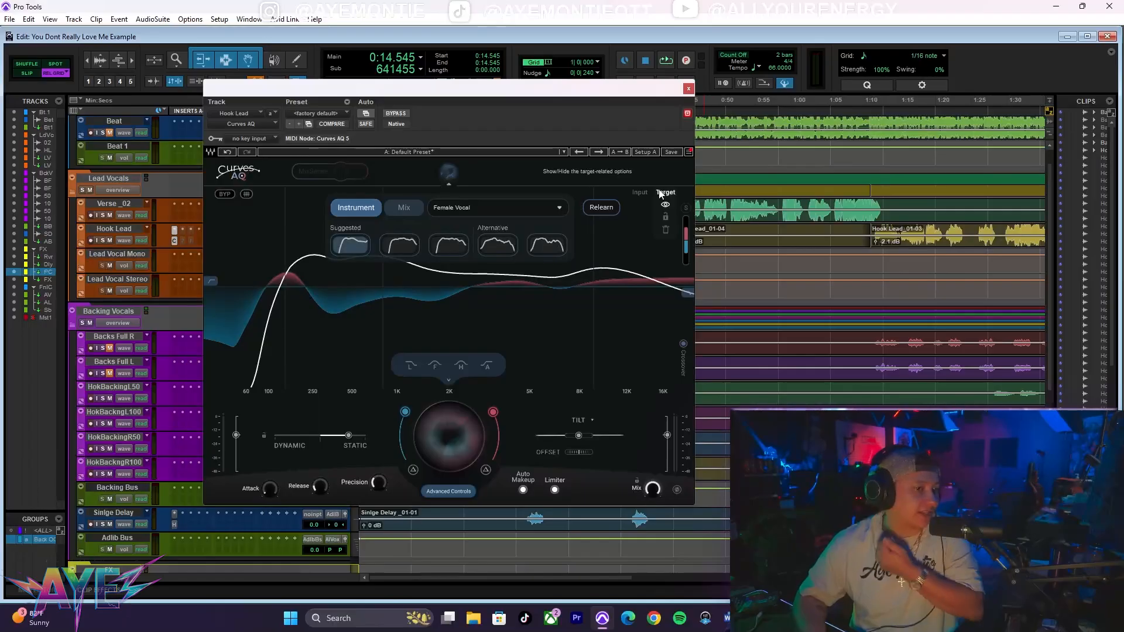
{"action": "left_click", "coordinate": [688, 88]}
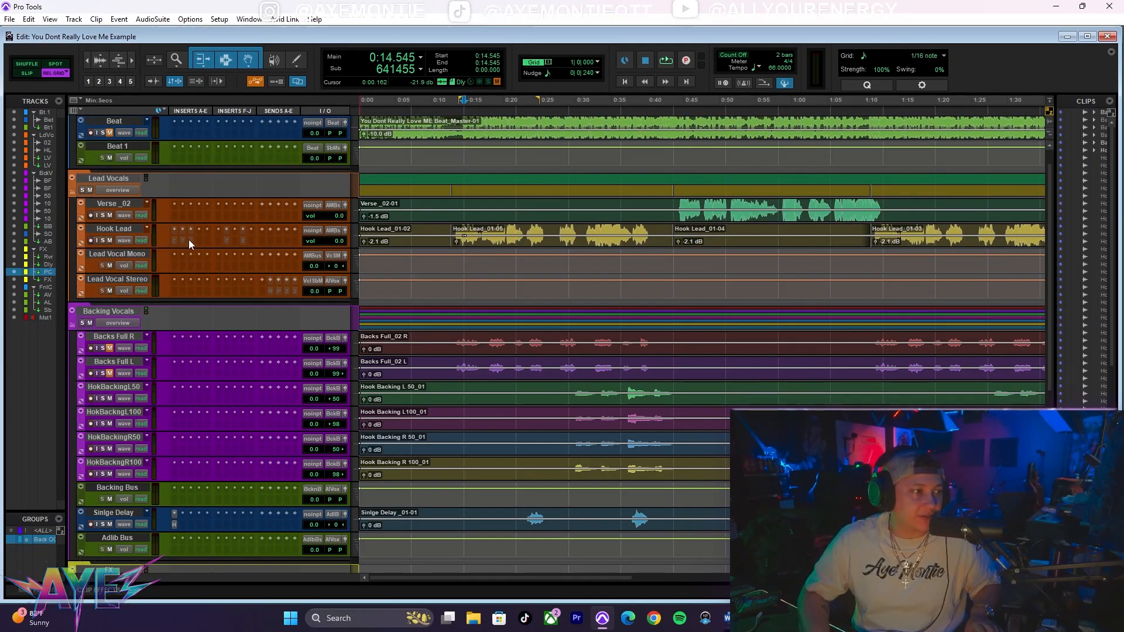
- Review the EQ3 7-Band curve on Hook Lead and close its window
{"action": "left_click", "coordinate": [227, 240]}
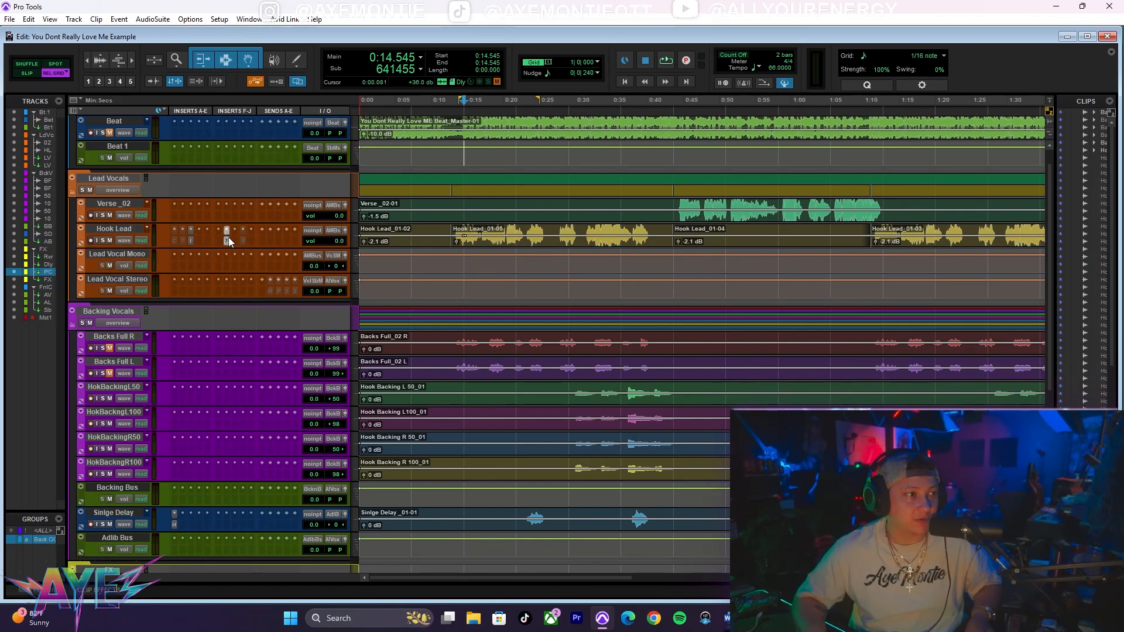
{"action": "left_click", "coordinate": [592, 88]}
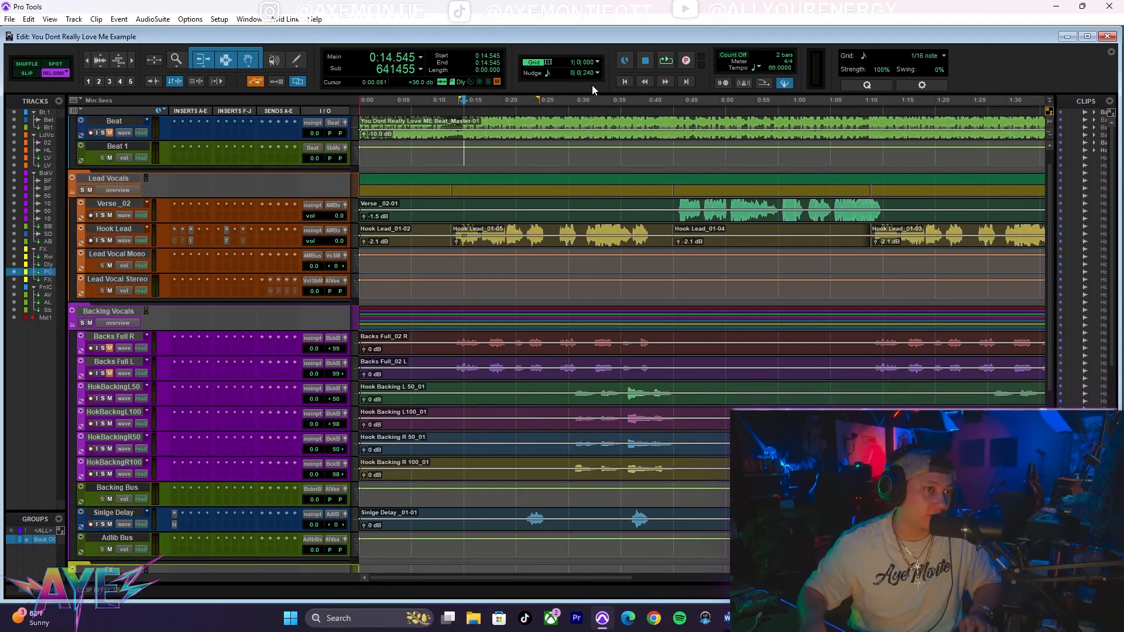
{"action": "left_click", "coordinate": [226, 240]}
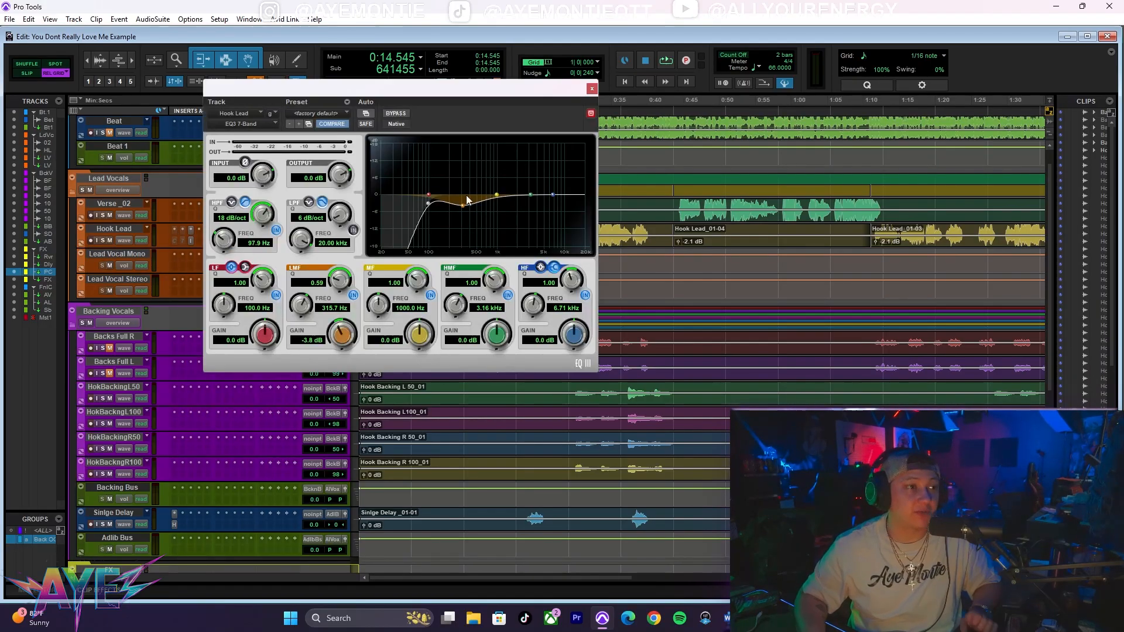
{"action": "left_click", "coordinate": [591, 91]}
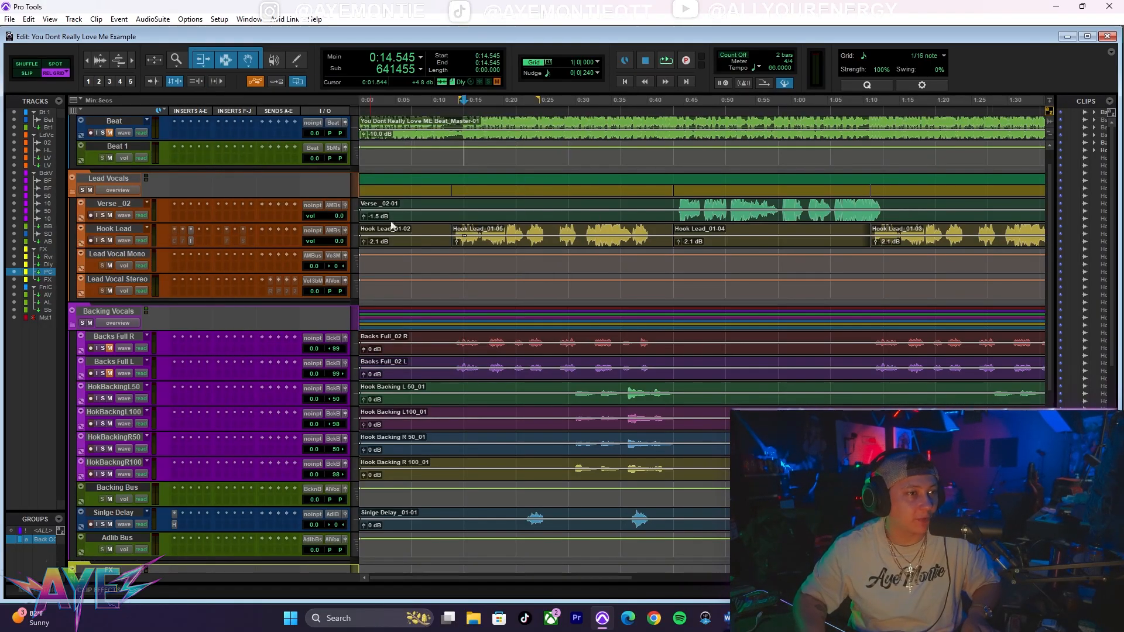
- Add a very narrow cut of -3.57 dB at 6.56 kHz in Infinity EQ on Hook Lead and close its window
{"action": "left_click_drag", "start_coordinate": [570, 313], "coordinate": [565, 316]}
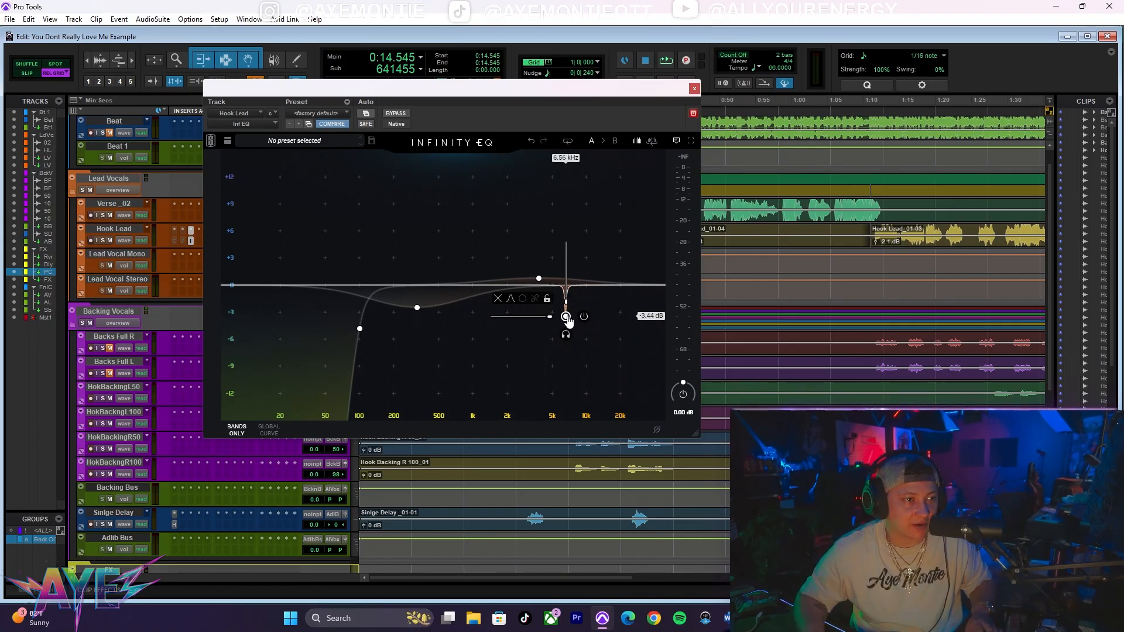
{"action": "left_click_drag", "start_coordinate": [566, 316], "coordinate": [566, 318]}
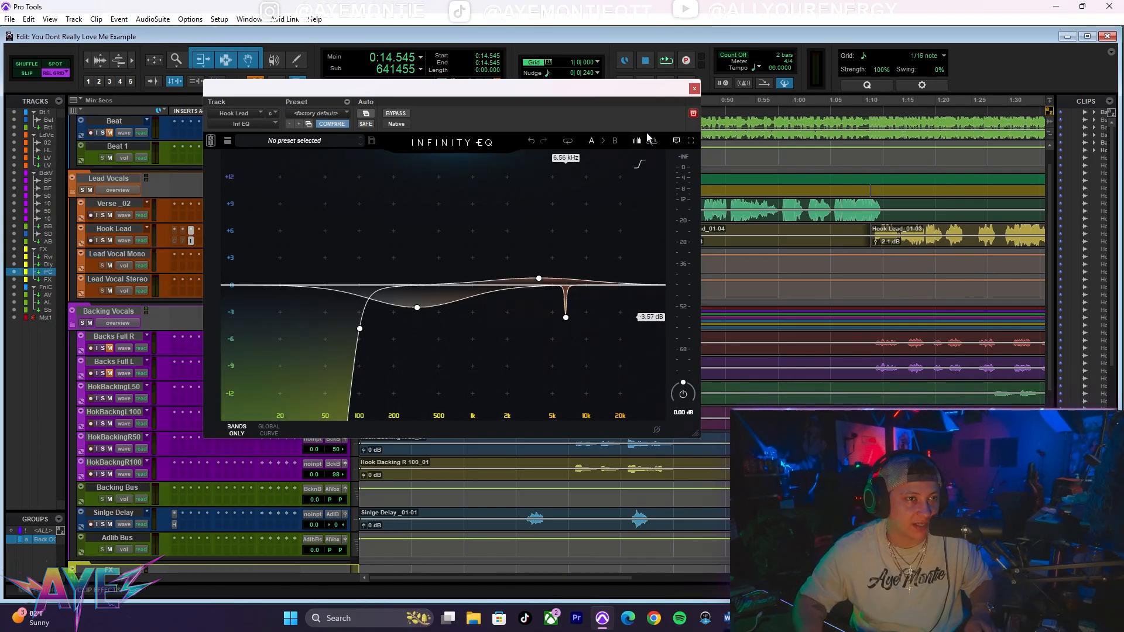
{"action": "left_click", "coordinate": [695, 87]}
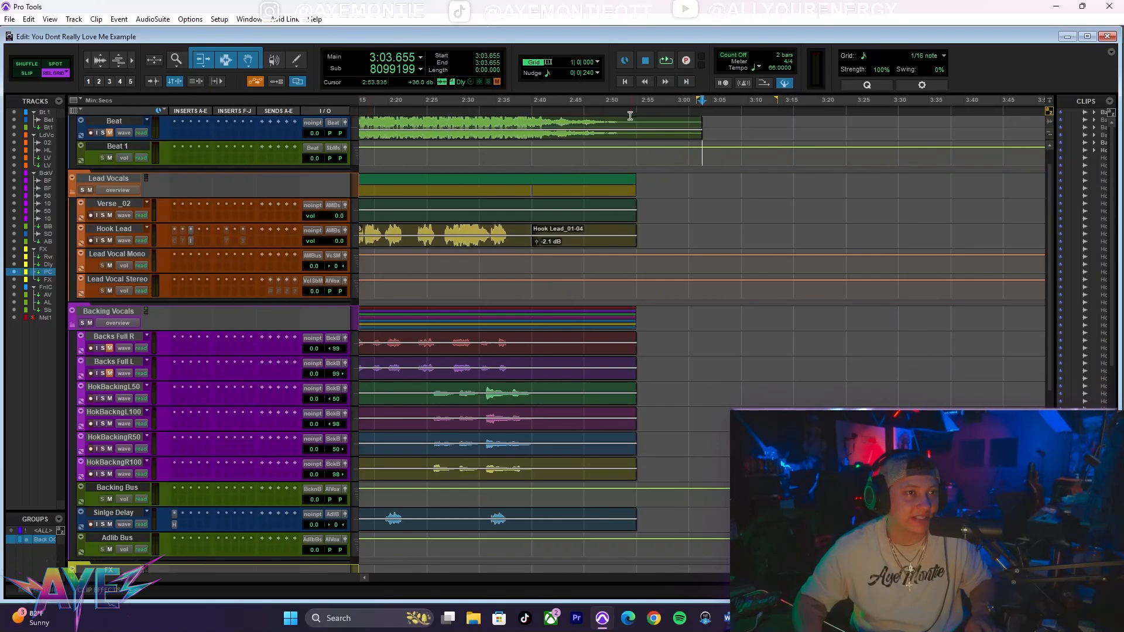
- Return to the session start and insert SSLChannel (mono) in insert slot I on Hook Lead, found by searching for "ssl"
{"action": "key", "text": "Return"}
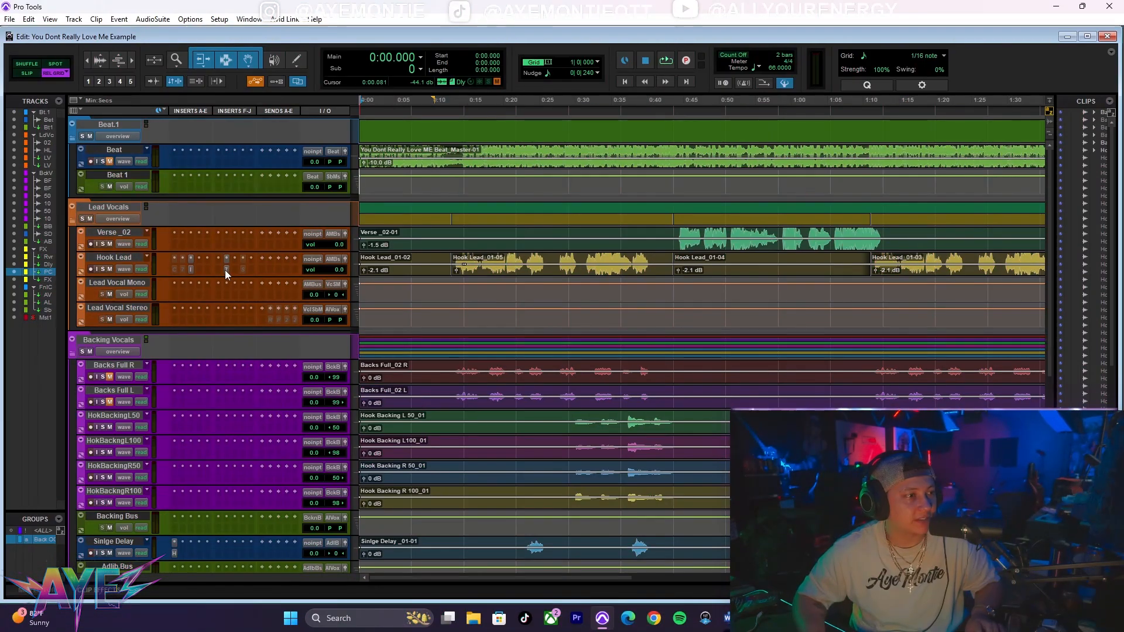
{"action": "left_click", "coordinate": [225, 269]}
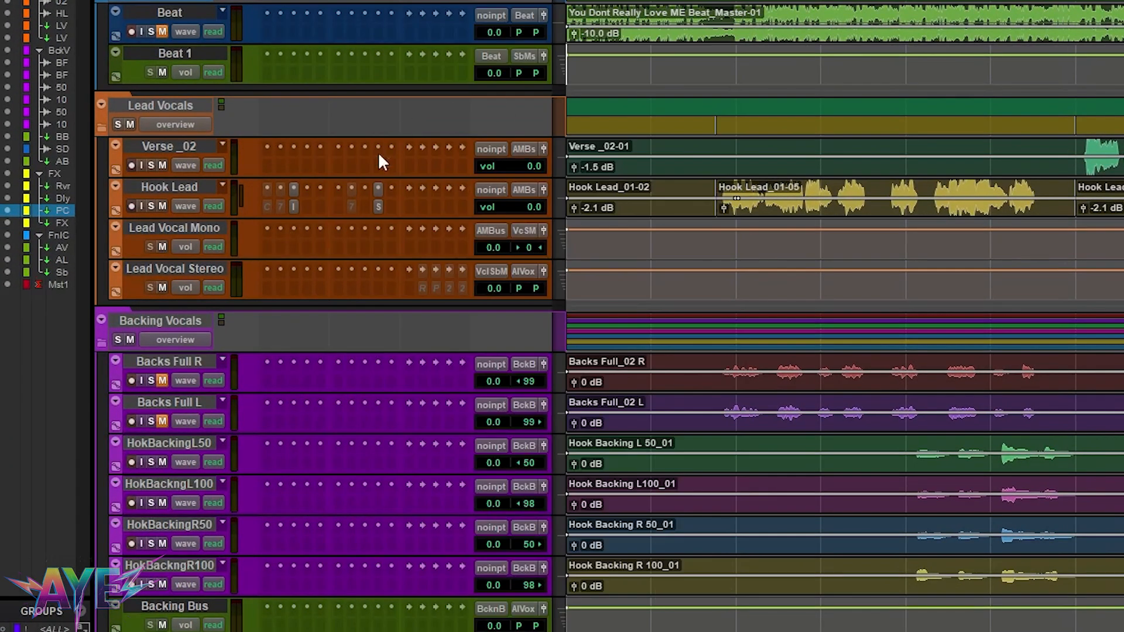
{"action": "left_click", "coordinate": [384, 185]}
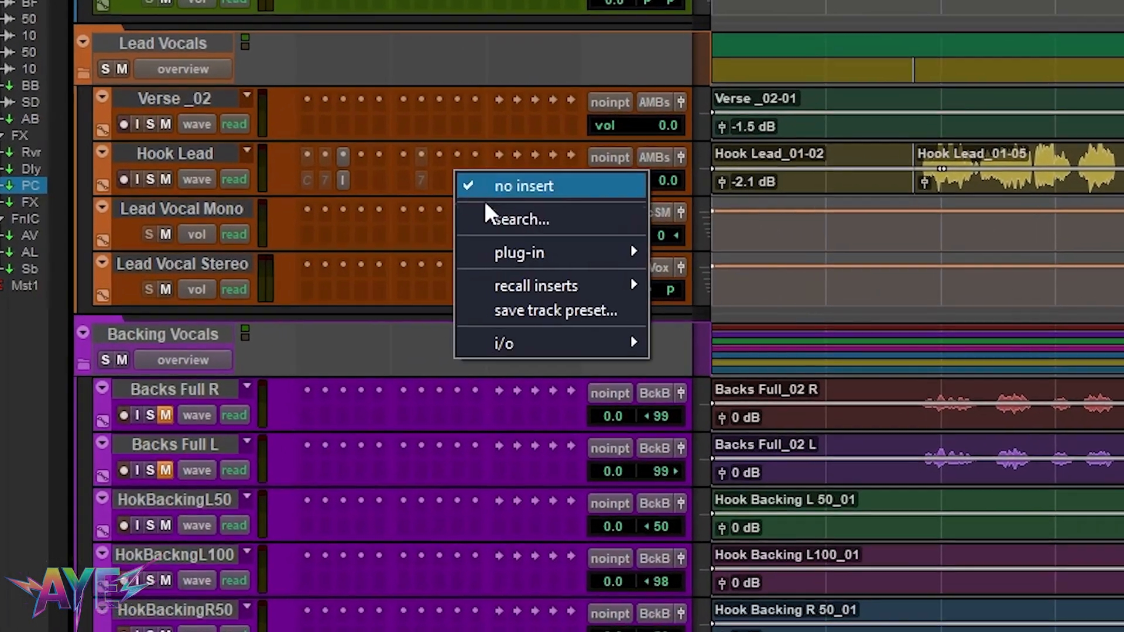
{"action": "left_click", "coordinate": [498, 218]}
{"action": "type", "text": "ssl"}
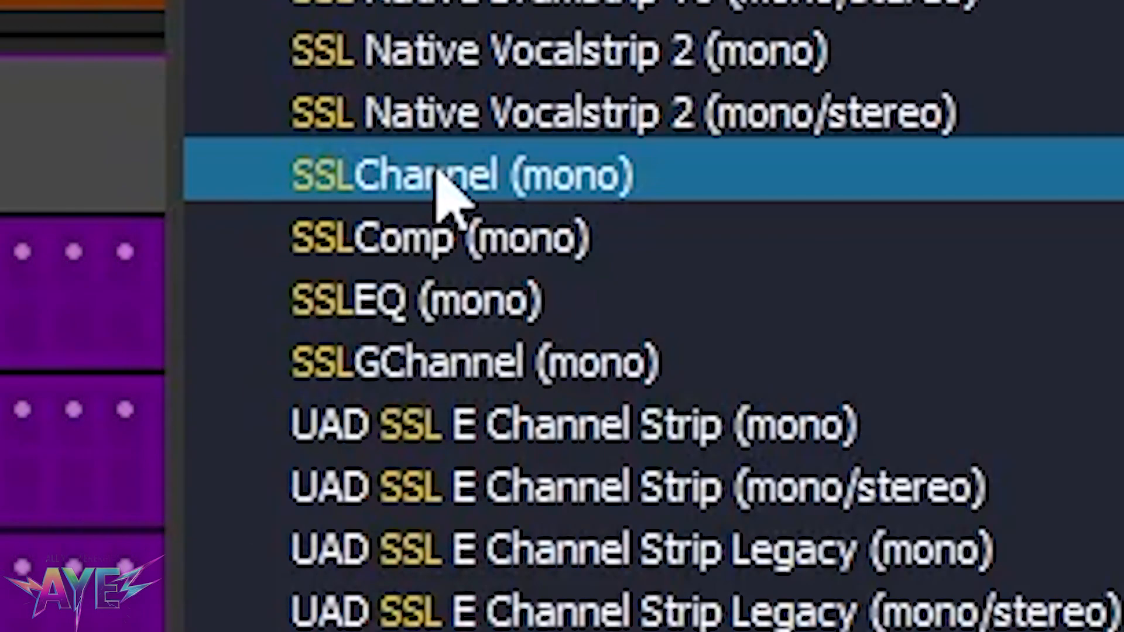
{"action": "left_click", "coordinate": [438, 174]}
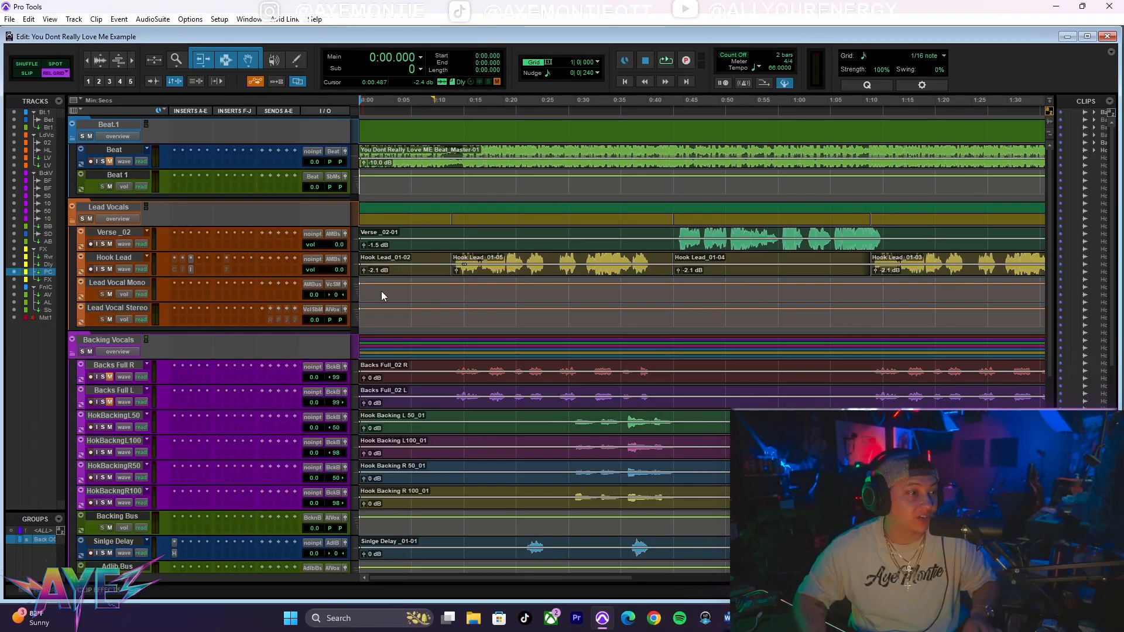
- Move the SSLChannel window aside and load its Lead Vox factory preset
{"action": "left_click_drag", "start_coordinate": [370, 89], "coordinate": [474, 85]}
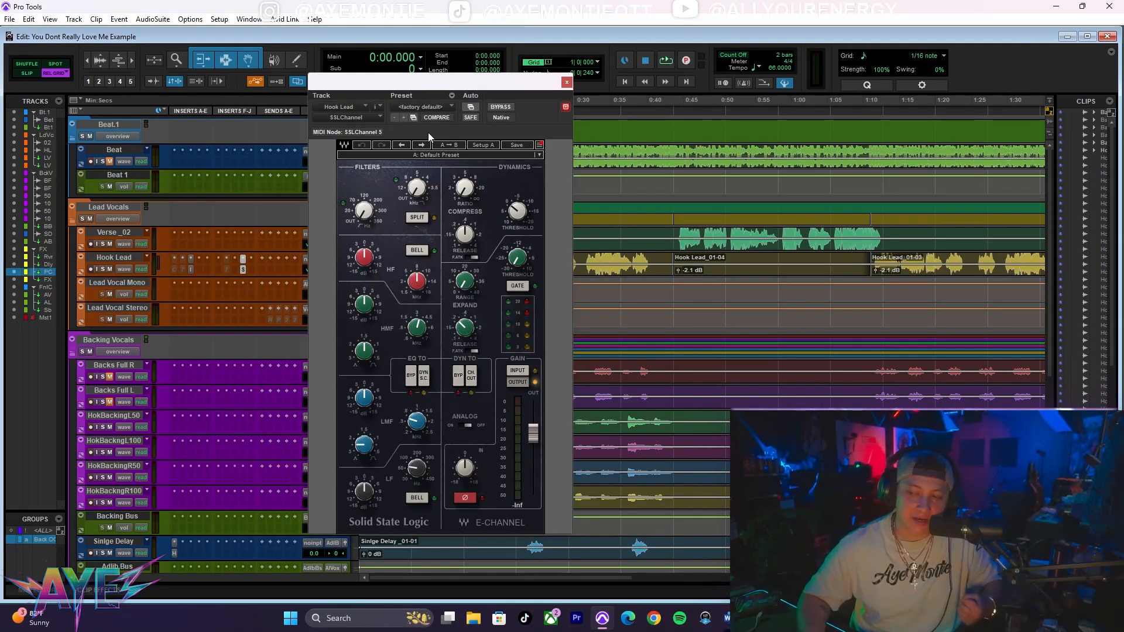
{"action": "left_click", "coordinate": [442, 155]}
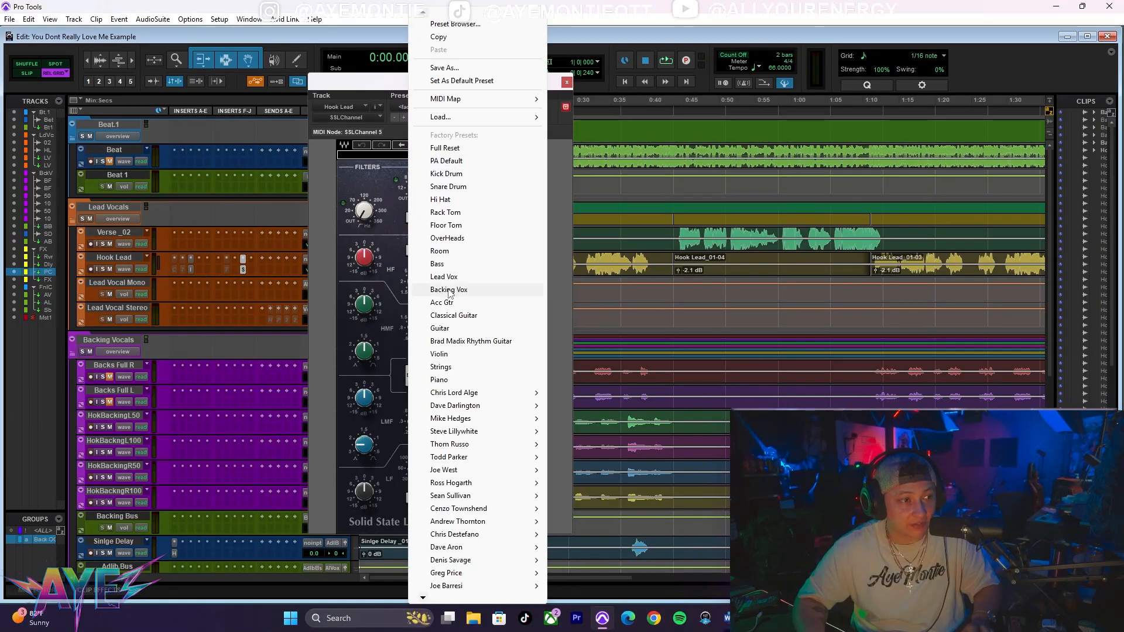
{"action": "left_click", "coordinate": [449, 282]}
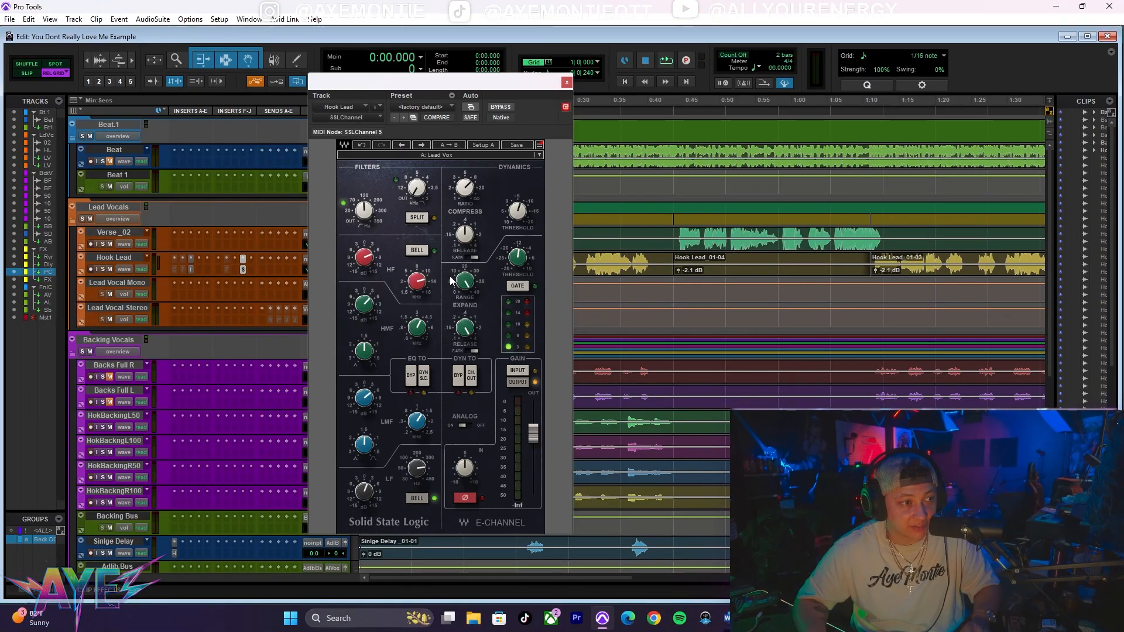
- Play the Hook Lead_01-05 section and bypass SSLChannel to compare the vocal without it
{"action": "key", "text": "space"}
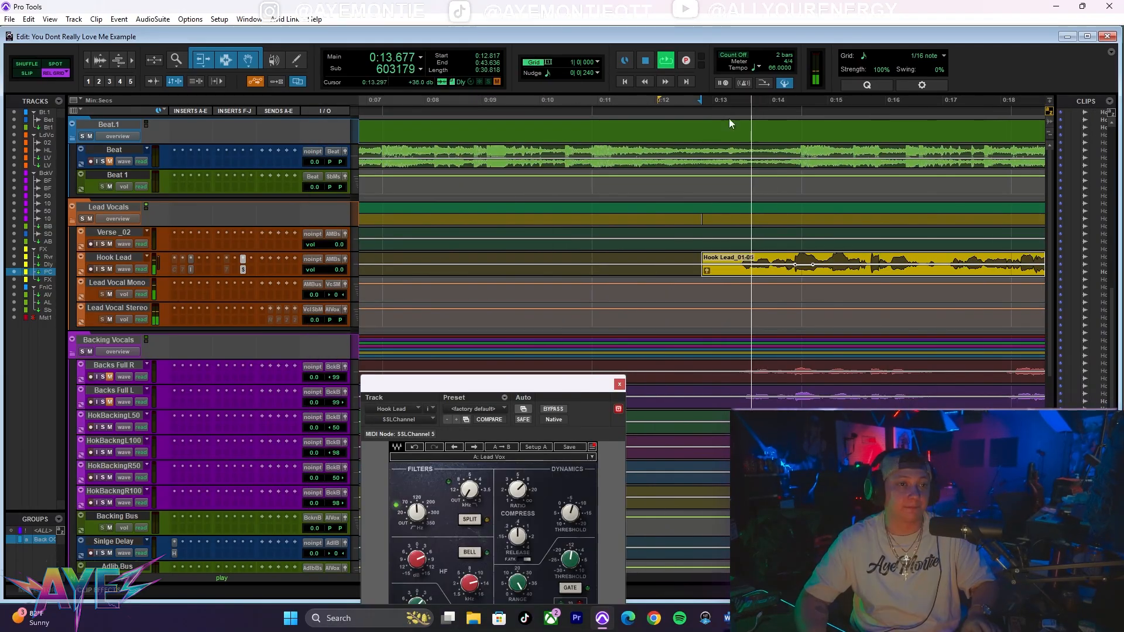
{"action": "left_click_drag", "start_coordinate": [568, 383], "coordinate": [675, 108]}
{"action": "left_click", "coordinate": [659, 134]}
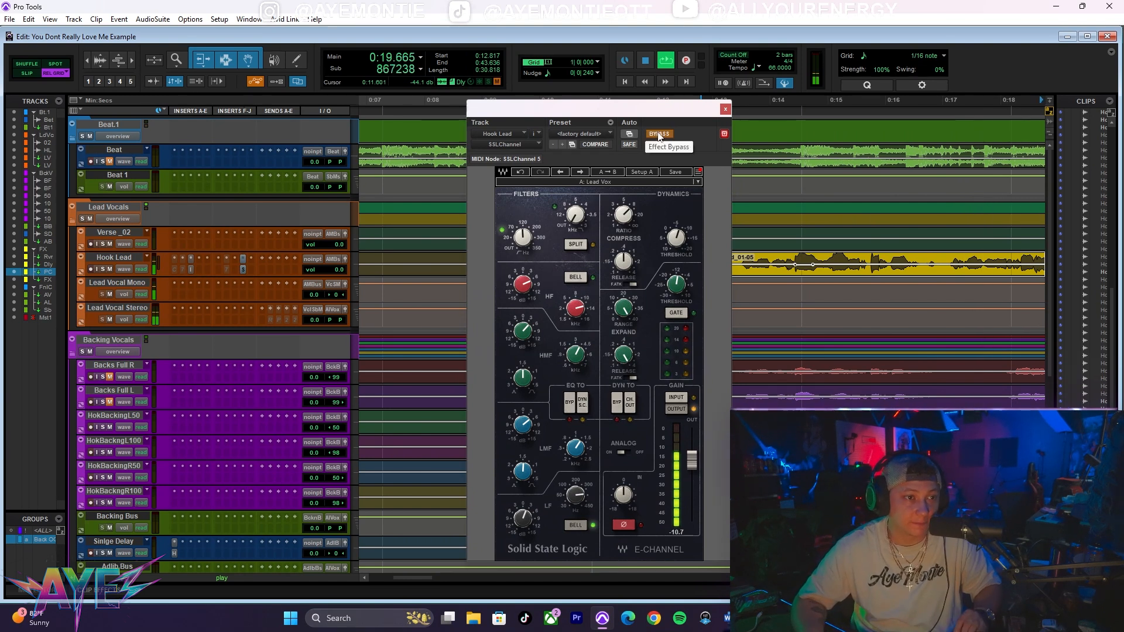
- Re-enable SSLChannel on Hook Lead, move its window aside and stop playback
{"action": "left_click", "coordinate": [659, 134]}
{"action": "left_click_drag", "start_coordinate": [603, 111], "coordinate": [496, 115]}
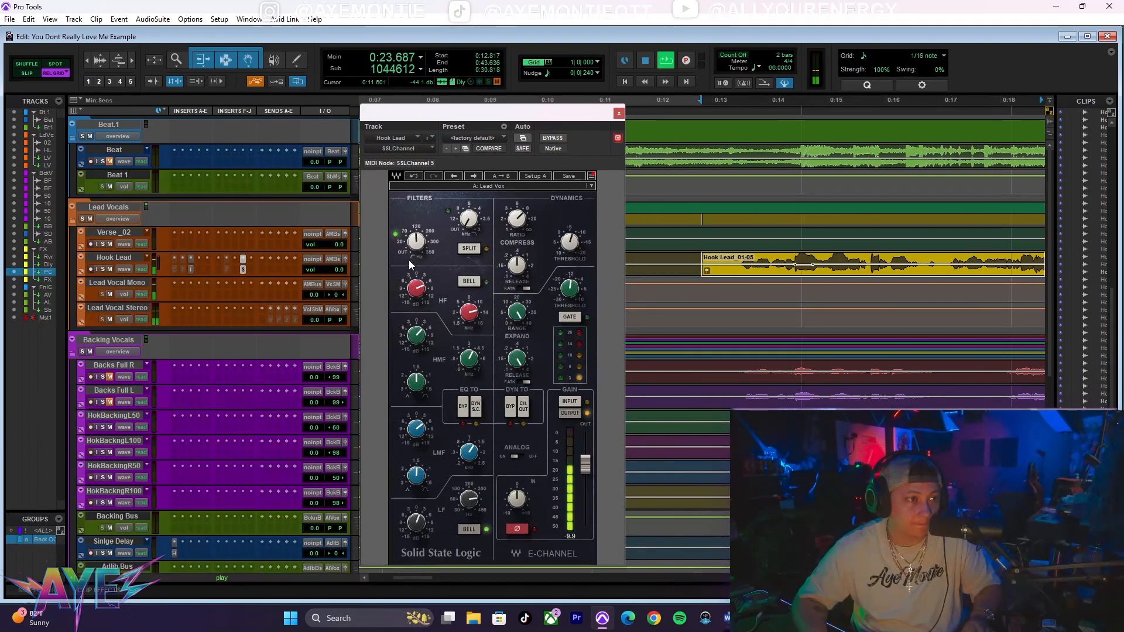
{"action": "key", "text": "space"}
- Set SSLChannel's HF gain to 5.9 dB and sweep the HF frequency down to 10 kHz and up to about 12.15 kHz
{"action": "left_click", "coordinate": [469, 312]}
{"action": "left_click_drag", "start_coordinate": [468, 312], "coordinate": [469, 313]}
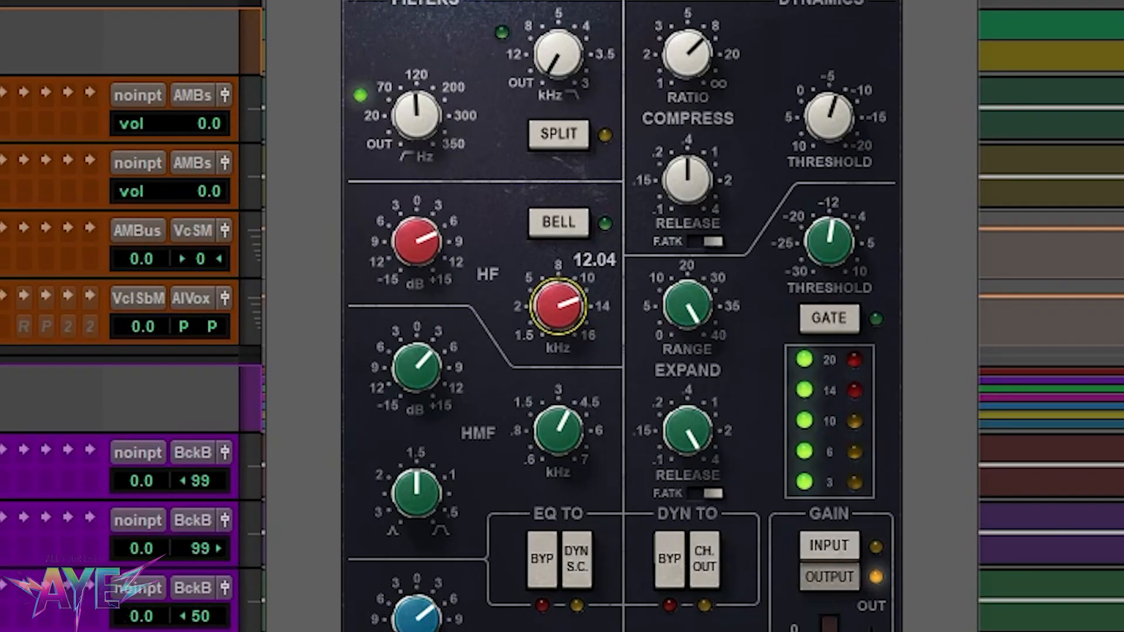
{"action": "left_click_drag", "start_coordinate": [559, 319], "coordinate": [559, 331]}
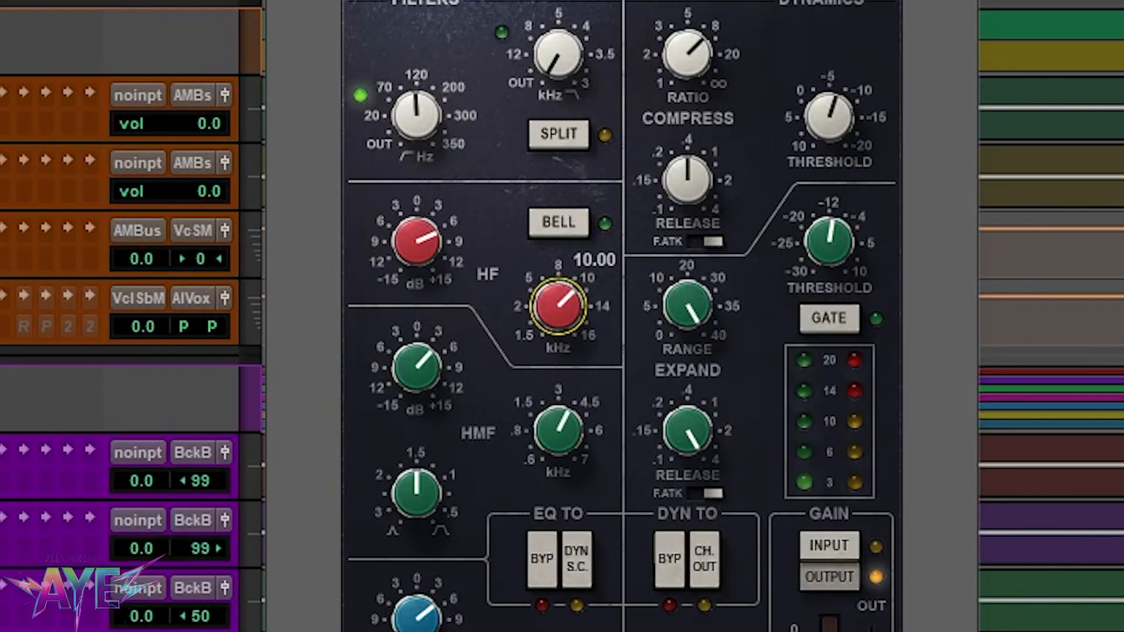
{"action": "left_click", "coordinate": [434, 252]}
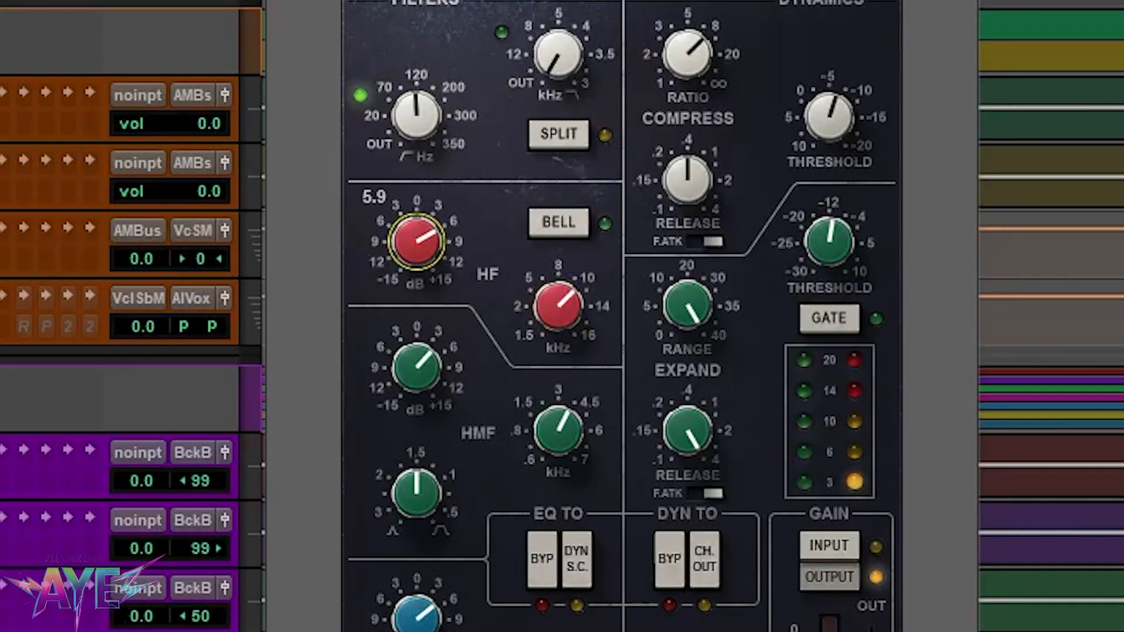
{"action": "left_click_drag", "start_coordinate": [544, 313], "coordinate": [544, 302]}
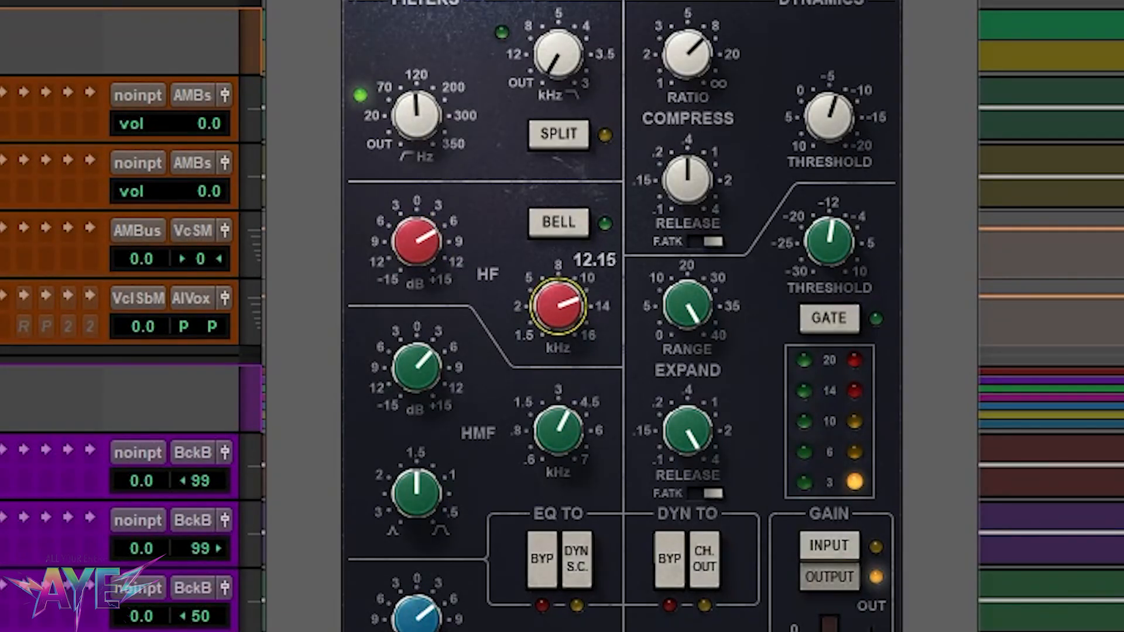
{"action": "left_click_drag", "start_coordinate": [545, 301], "coordinate": [545, 308]}
{"action": "left_click", "coordinate": [428, 234]}
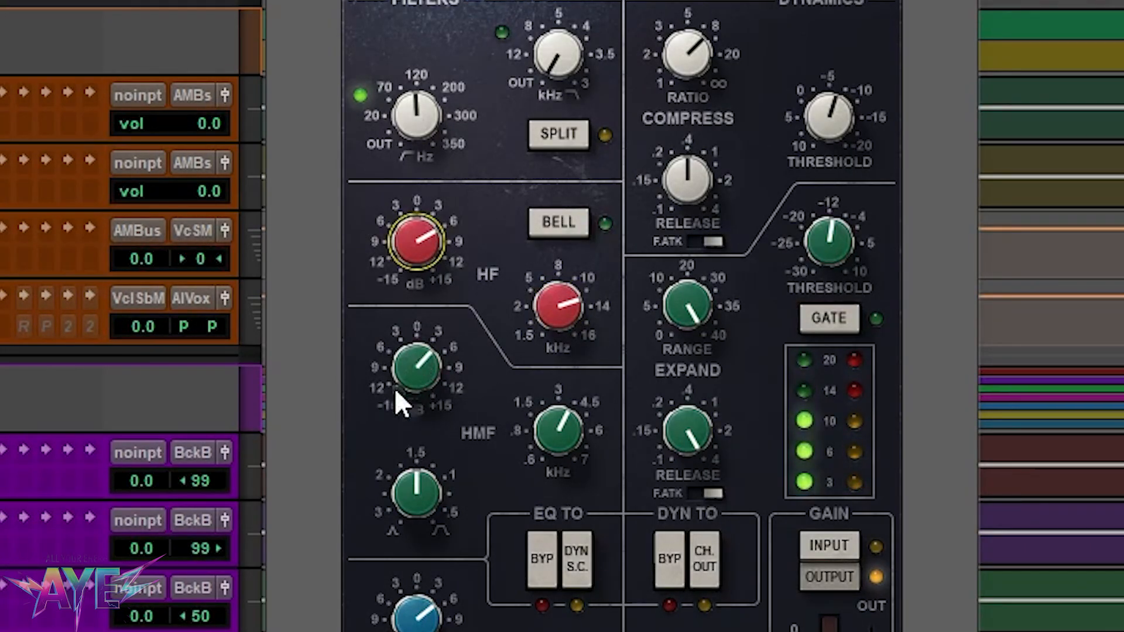
- Set SSLChannel's HMF frequency to 3.71 kHz and its gain slightly below 4 dB
{"action": "left_click", "coordinate": [419, 381]}
{"action": "mouse_move", "coordinate": [419, 380]}
{"action": "left_mouse_down"}
{"action": "mouse_move", "coordinate": [420, 347]}
{"action": "mouse_move", "coordinate": [419, 391]}
{"action": "left_mouse_up"}
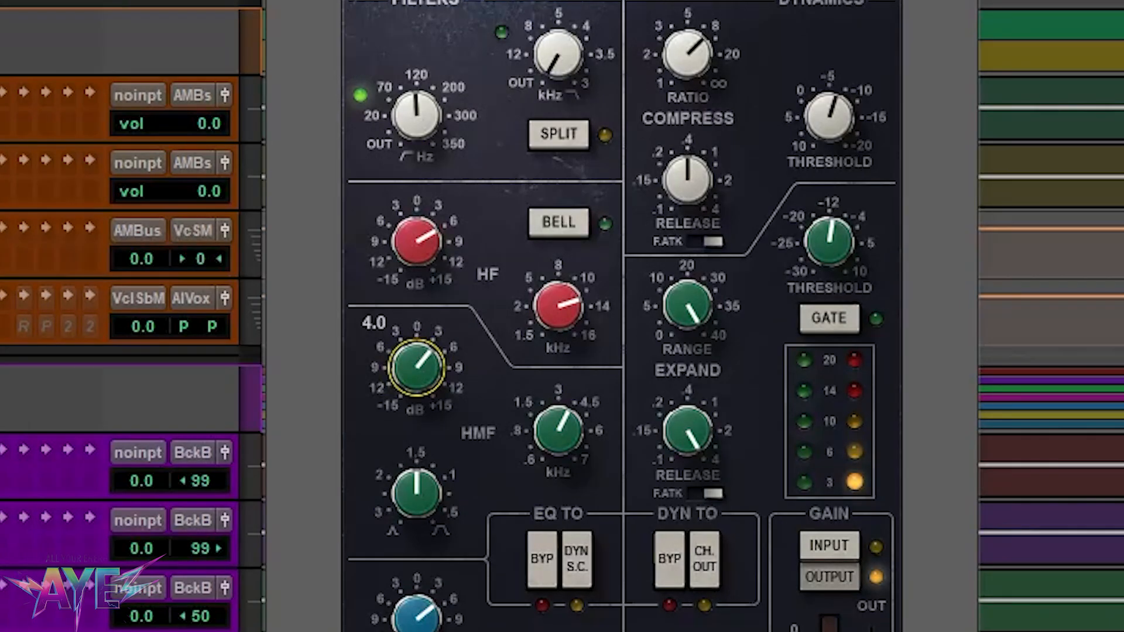
{"action": "left_click_drag", "start_coordinate": [558, 430], "coordinate": [559, 429]}
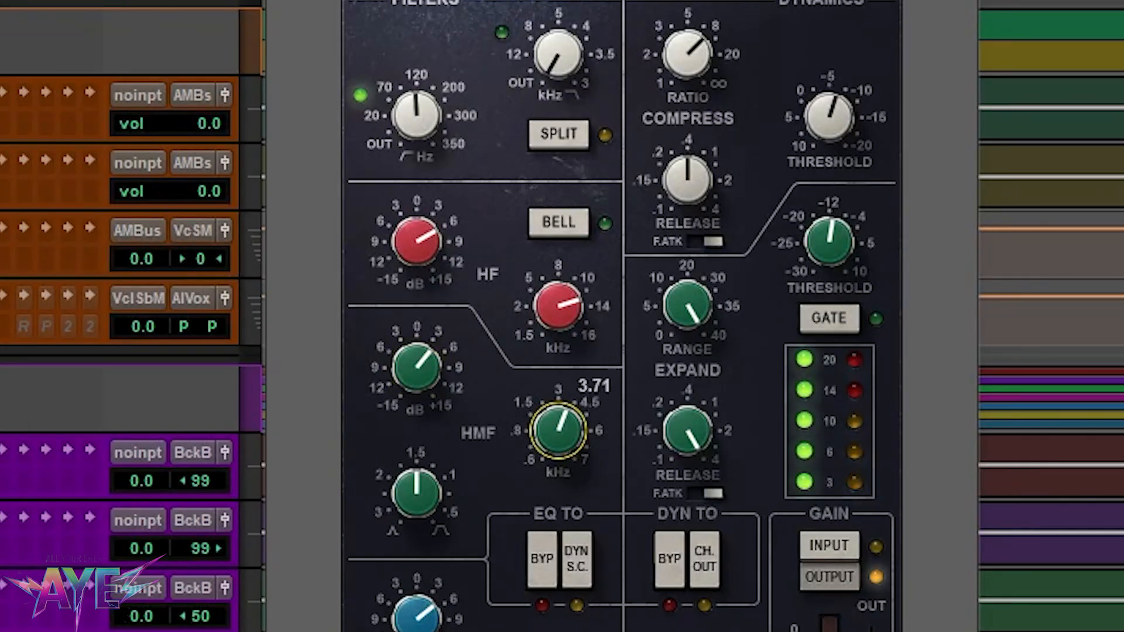
{"action": "left_click", "coordinate": [422, 402]}
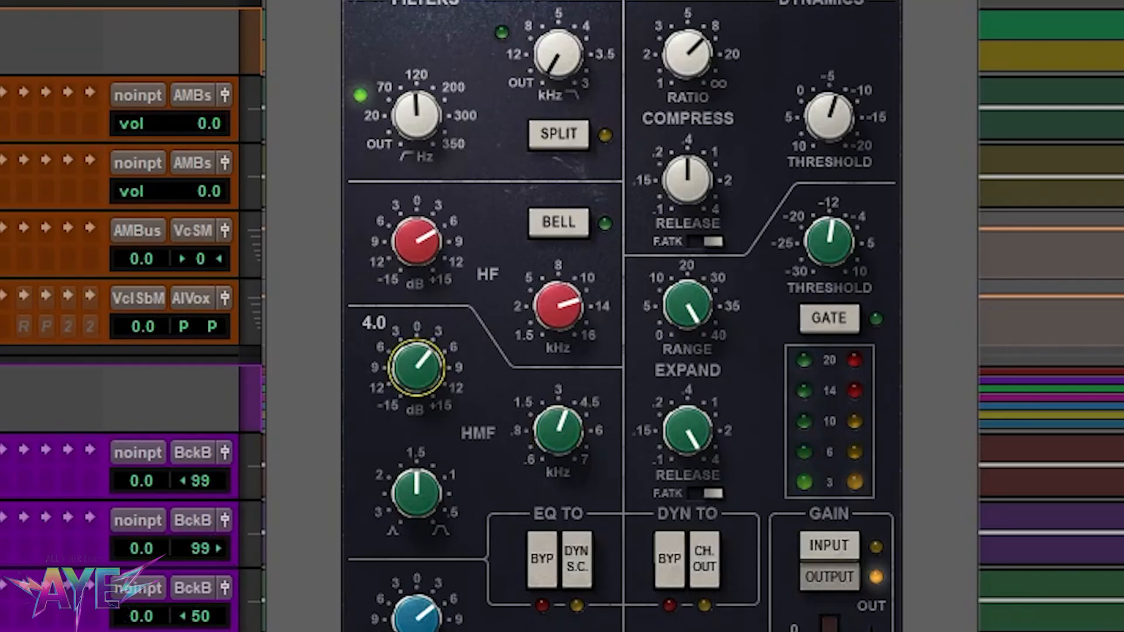
{"action": "mouse_move", "coordinate": [416, 367]}
{"action": "left_mouse_down"}
{"action": "mouse_move", "coordinate": [417, 398]}
{"action": "mouse_move", "coordinate": [417, 367]}
{"action": "left_mouse_up"}
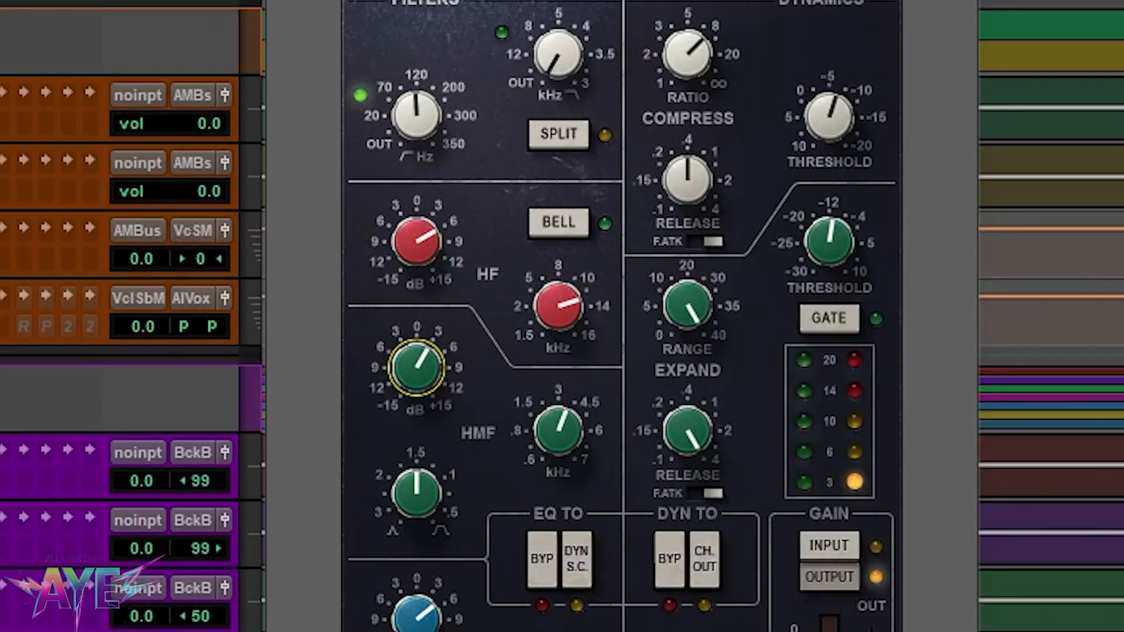
- Reset the LF and LMF gains to 0 dB, then boost the LMF band and sweep its frequency
{"action": "left_click", "coordinate": [416, 614], "text": "alt"}
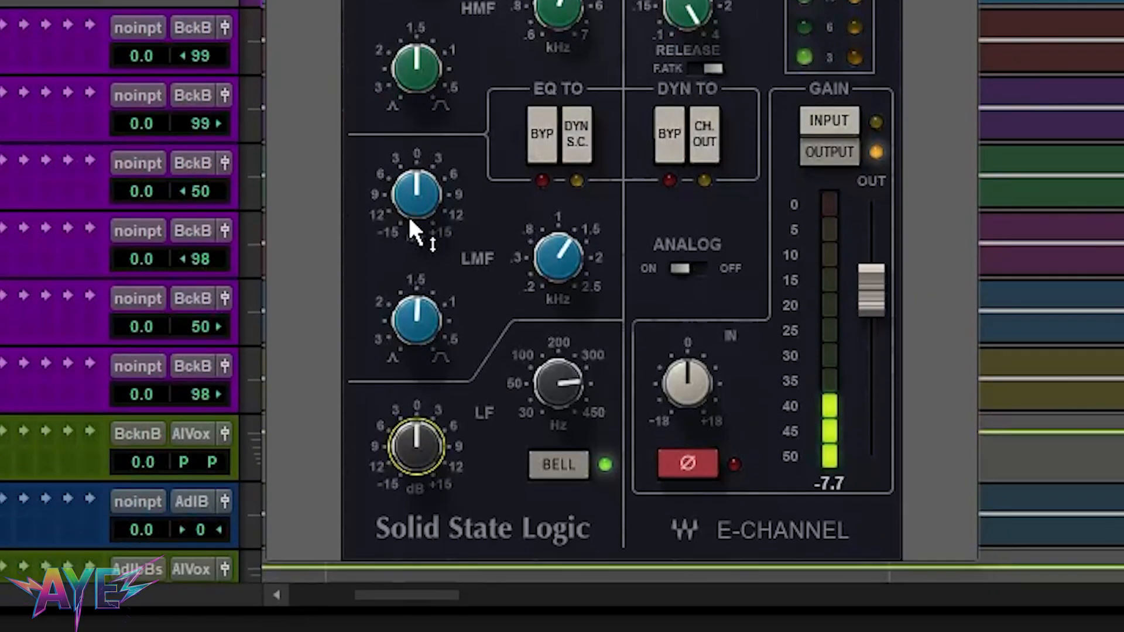
{"action": "left_click_drag", "start_coordinate": [413, 626], "coordinate": [413, 624]}
{"action": "mouse_move", "coordinate": [416, 193]}
{"action": "left_mouse_down"}
{"action": "mouse_move", "coordinate": [416, 62]}
{"action": "mouse_move", "coordinate": [421, 214]}
{"action": "left_mouse_up"}
{"action": "left_click_drag", "start_coordinate": [570, 278], "coordinate": [571, 297]}
{"action": "mouse_move", "coordinate": [530, 237]}
{"action": "left_mouse_down"}
{"action": "mouse_move", "coordinate": [530, 213]}
{"action": "mouse_move", "coordinate": [547, 243]}
{"action": "left_mouse_up"}
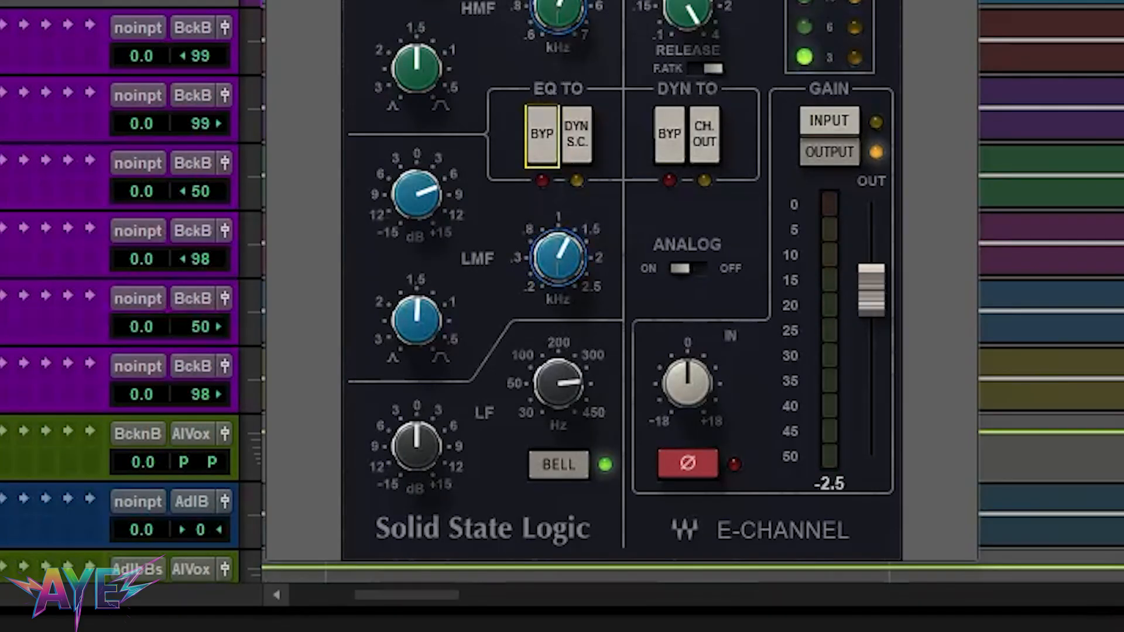
{"action": "mouse_move", "coordinate": [565, 278]}
{"action": "left_mouse_down"}
{"action": "mouse_move", "coordinate": [565, 248]}
{"action": "mouse_move", "coordinate": [564, 281]}
{"action": "left_mouse_up"}
- Lower the LMF gain to near 0 dB and fine-tune the LMF band's Q
{"action": "left_click_drag", "start_coordinate": [416, 193], "coordinate": [416, 204]}
{"action": "left_click_drag", "start_coordinate": [415, 343], "coordinate": [416, 344]}
{"action": "left_click_drag", "start_coordinate": [416, 193], "coordinate": [416, 212]}
- Boost the LF band by 3.1 dB, play the hook, and slightly lower the LF frequency and gain
{"action": "left_click_drag", "start_coordinate": [413, 452], "coordinate": [414, 429]}
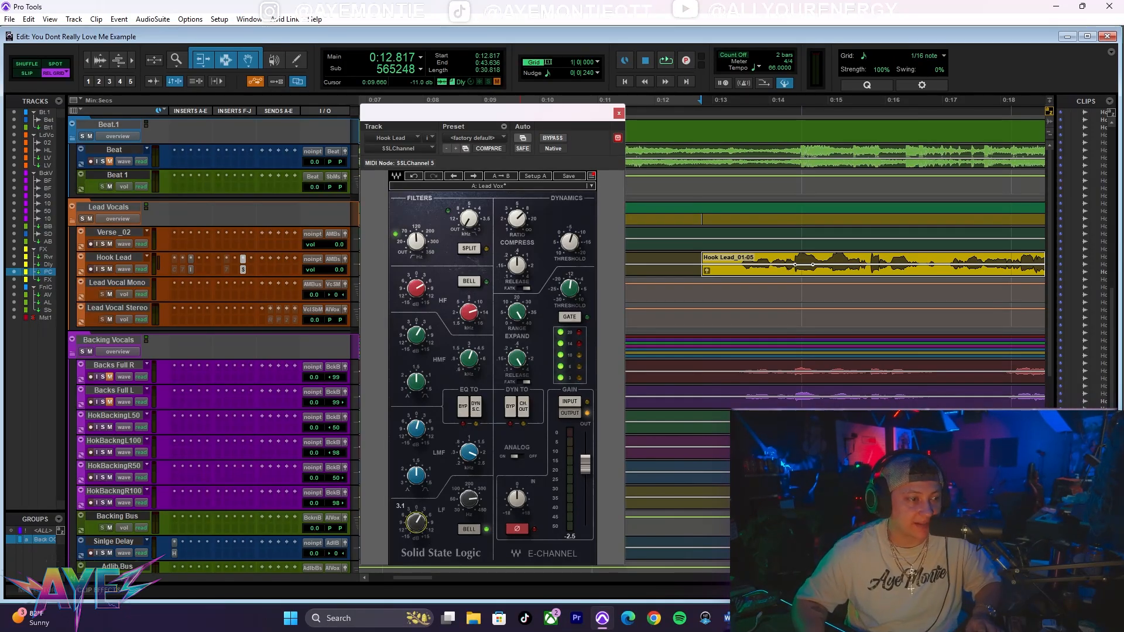
{"action": "key", "text": "space"}
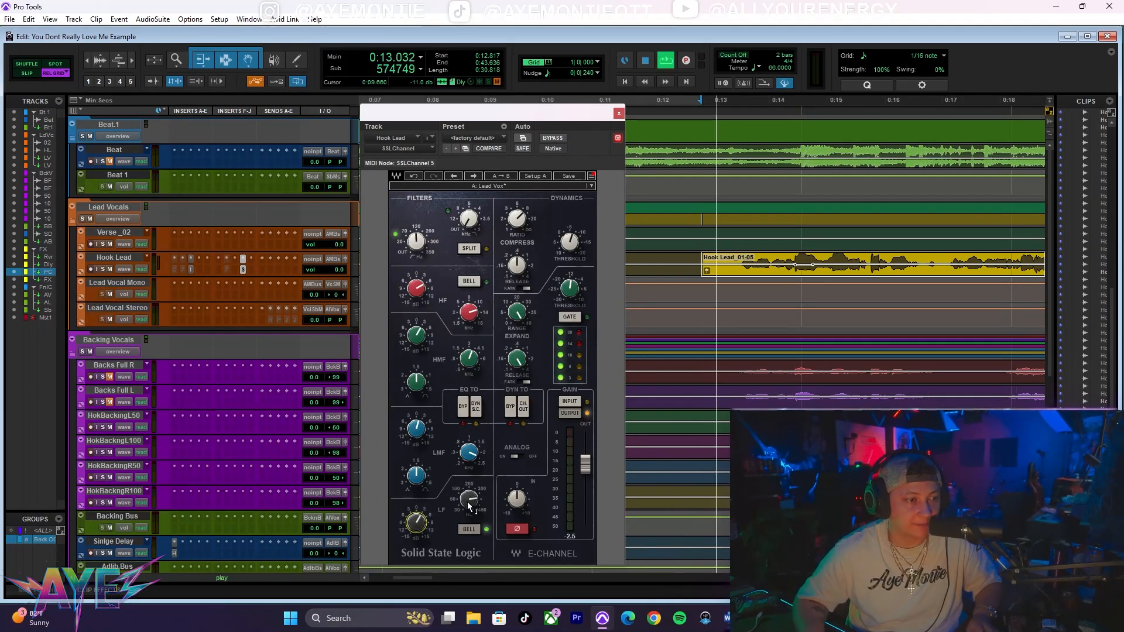
{"action": "left_click_drag", "start_coordinate": [469, 499], "coordinate": [468, 500]}
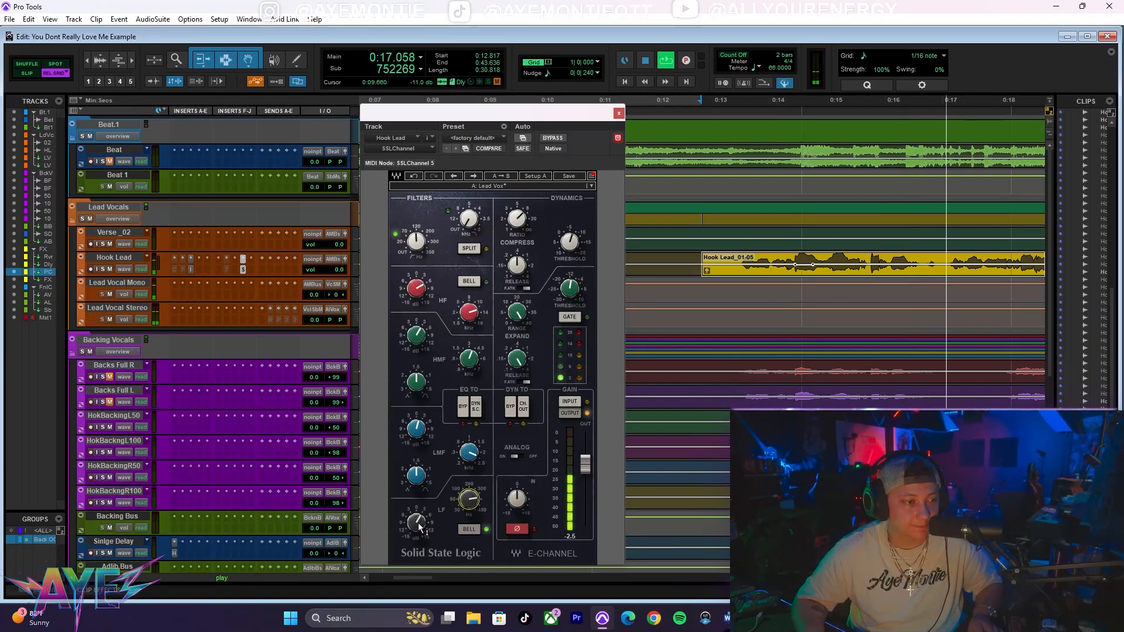
{"action": "left_click_drag", "start_coordinate": [416, 522], "coordinate": [416, 527]}
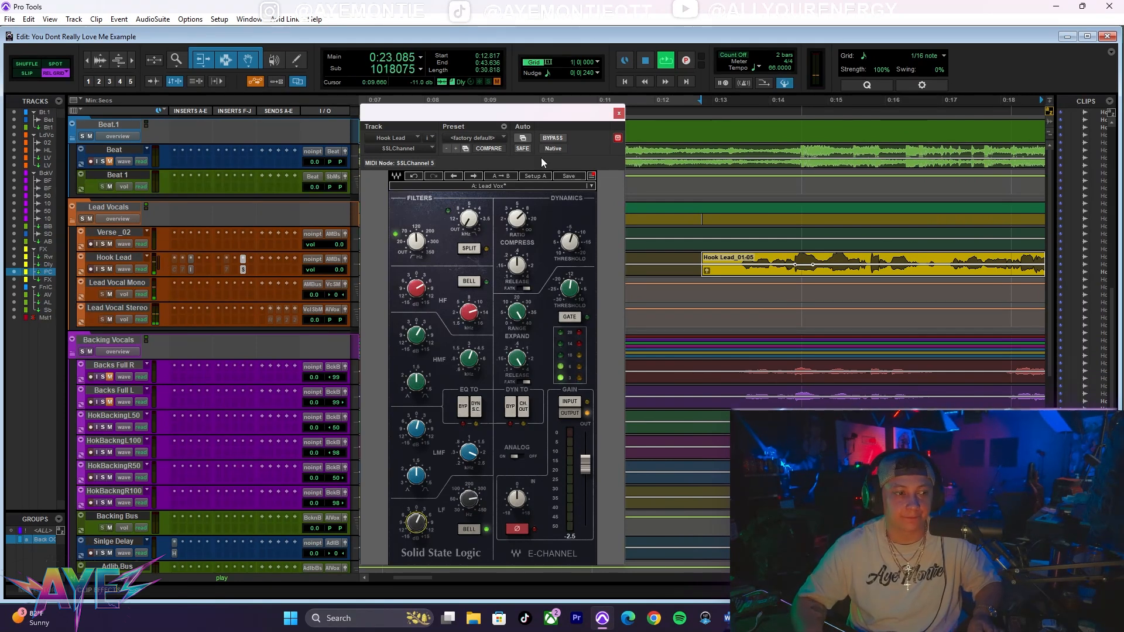
- Toggle SSLChannel's bypass during playback to compare the vocal with and without it, leaving the plug-in active
{"action": "left_click", "coordinate": [553, 138]}
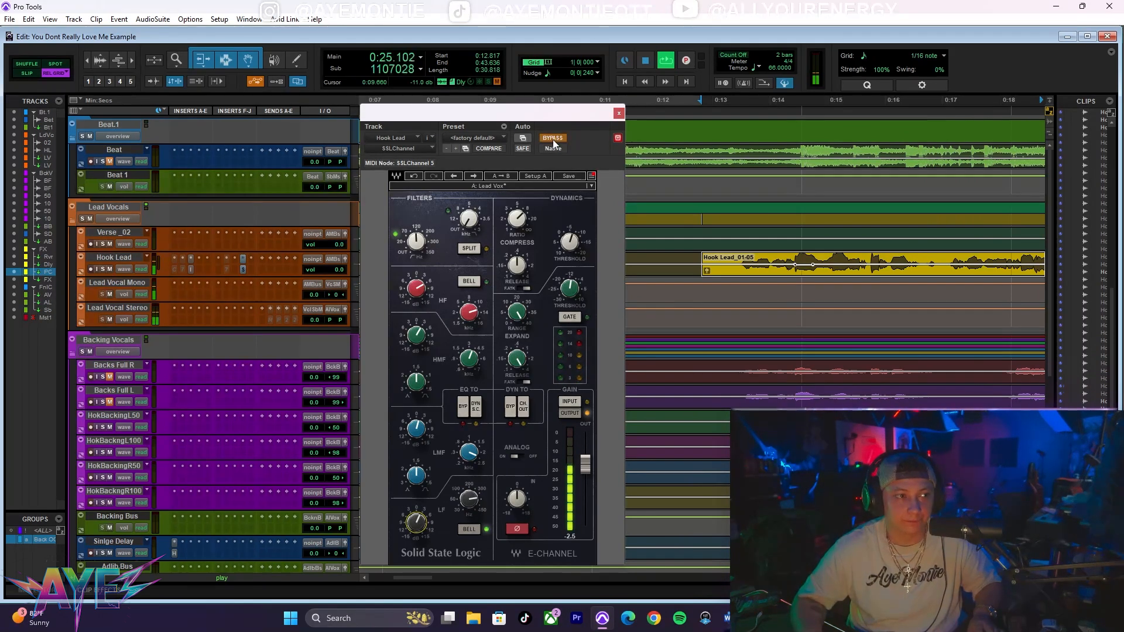
{"action": "left_click", "coordinate": [552, 139]}
{"action": "left_click", "coordinate": [553, 139]}
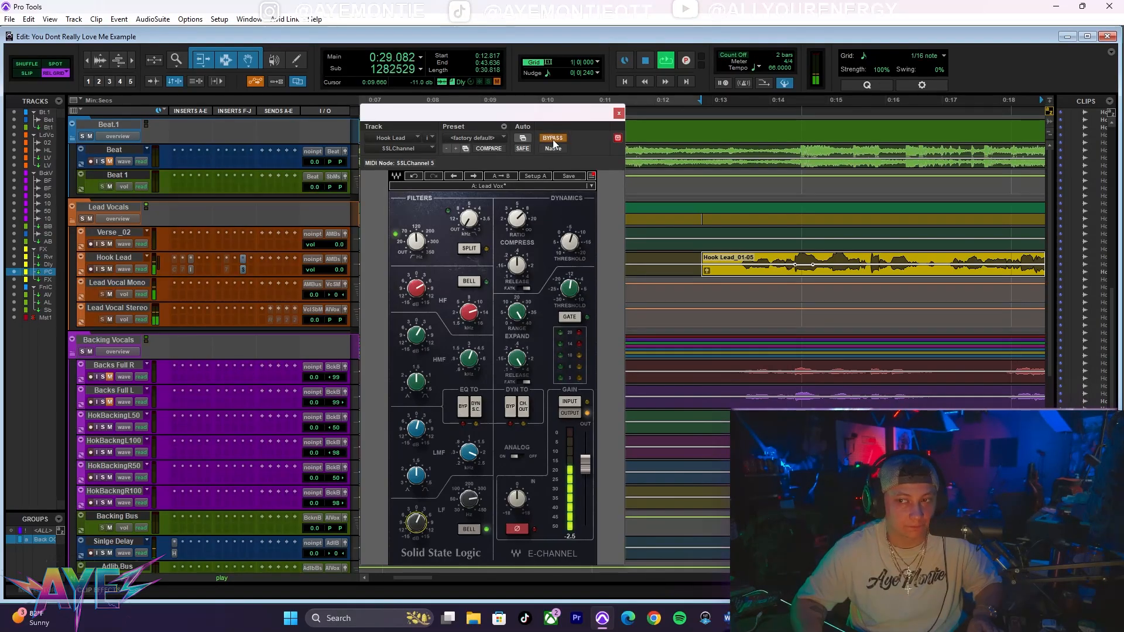
{"action": "left_click", "coordinate": [552, 138]}
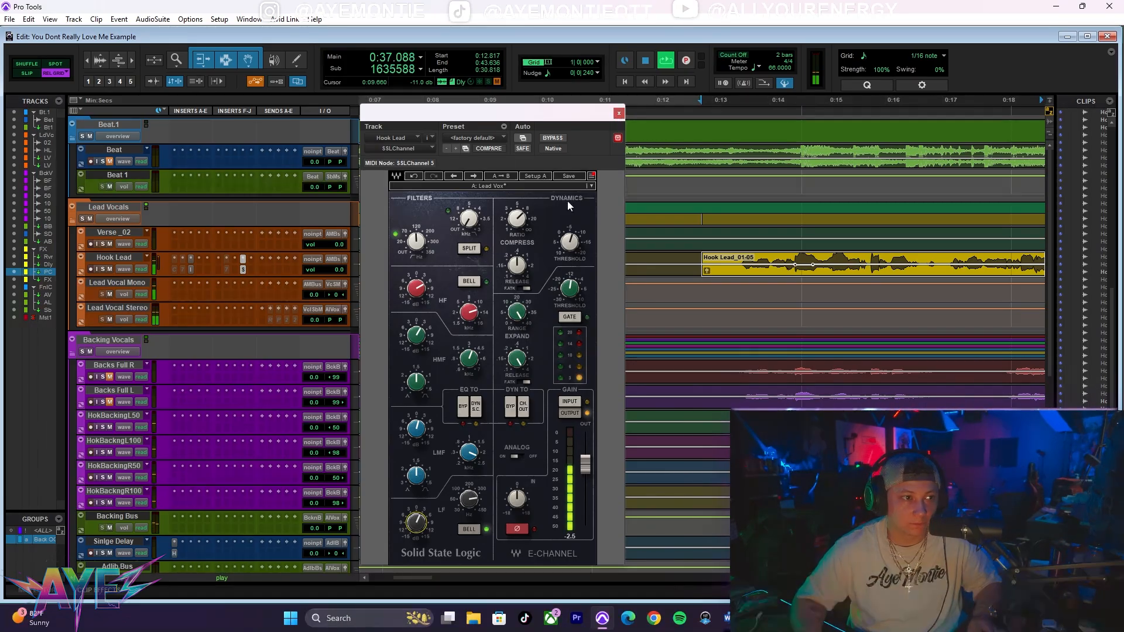
- Raise SSLChannel's HMF gain slightly, close its window and stop playback
{"action": "left_click_drag", "start_coordinate": [415, 337], "coordinate": [415, 323]}
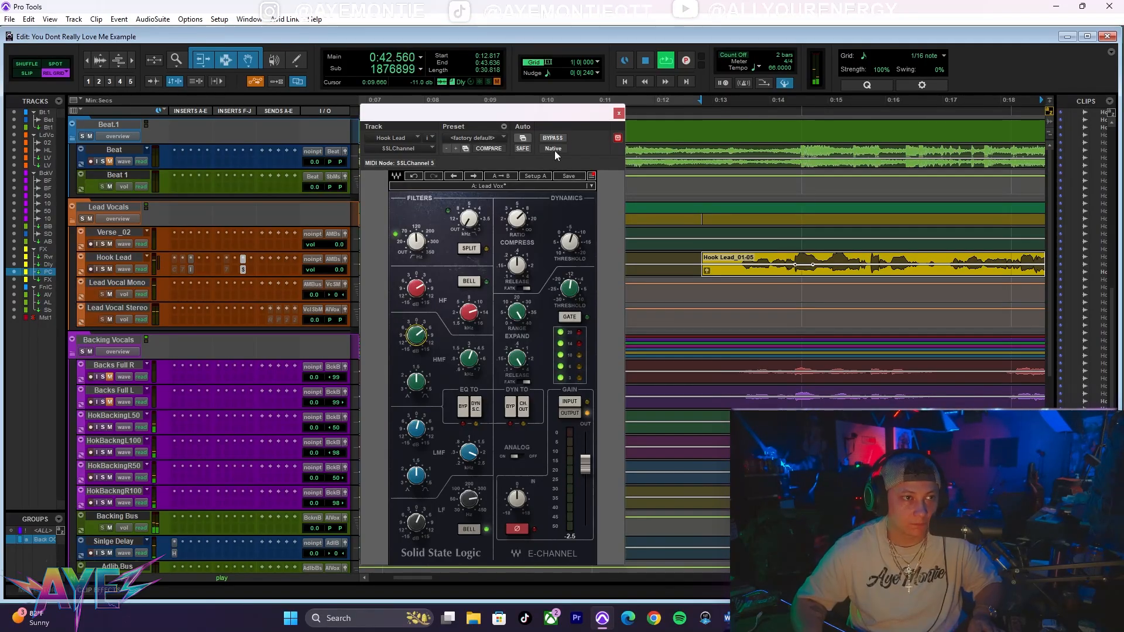
{"action": "left_click", "coordinate": [617, 116]}
{"action": "key", "text": "space"}
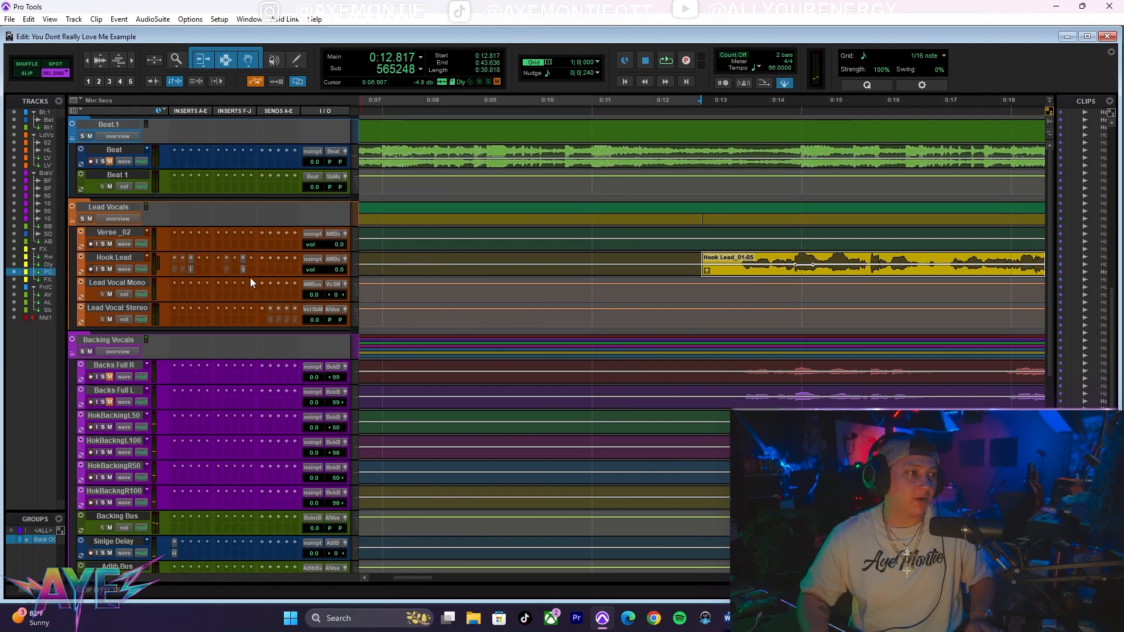
- Play the Hook Lead vocal from 0:13.490 to hear the processed result, then stop playback
{"action": "scroll", "coordinate": [123, 371], "scroll_direction": "down", "scroll_amount": 3}
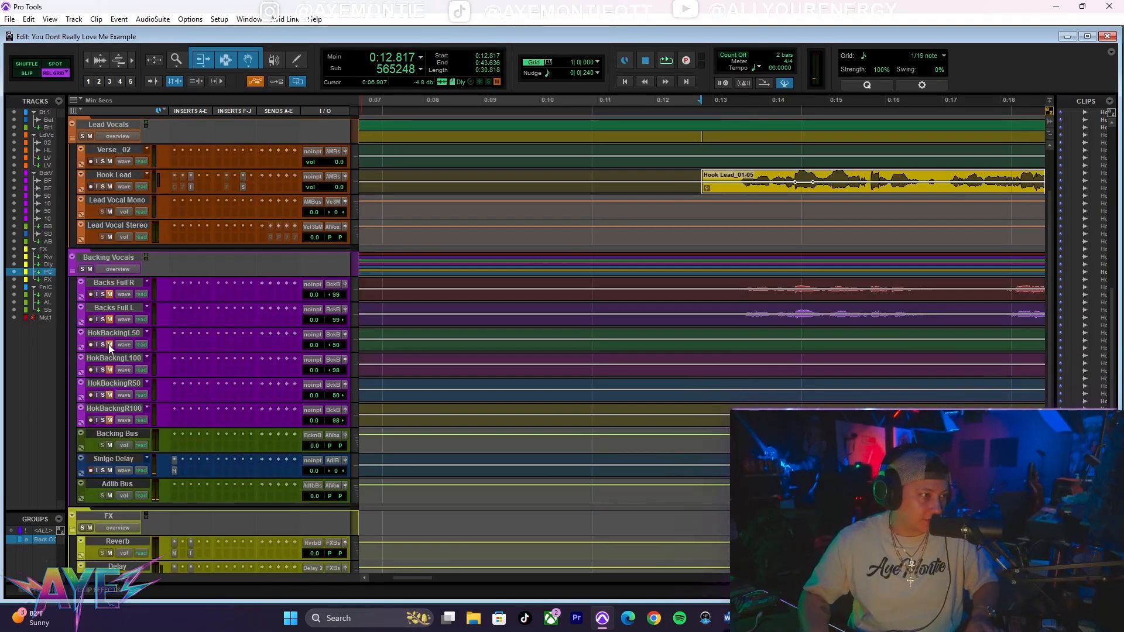
{"action": "scroll", "coordinate": [389, 324], "scroll_direction": "up", "scroll_amount": 3}
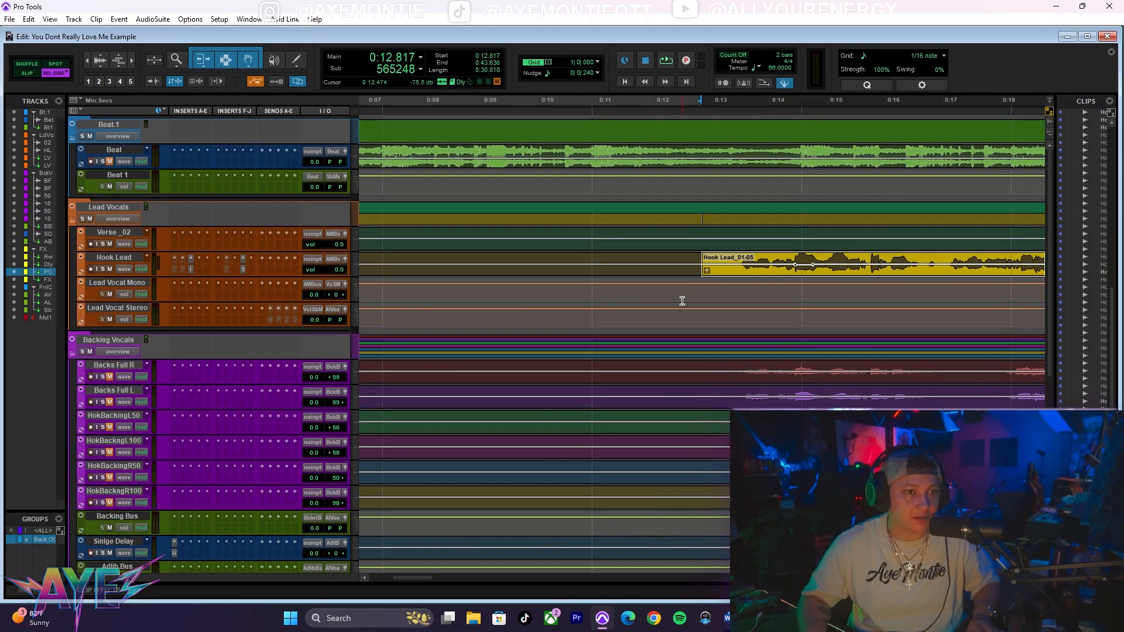
{"action": "left_click", "coordinate": [744, 262]}
{"action": "key", "text": "space"}
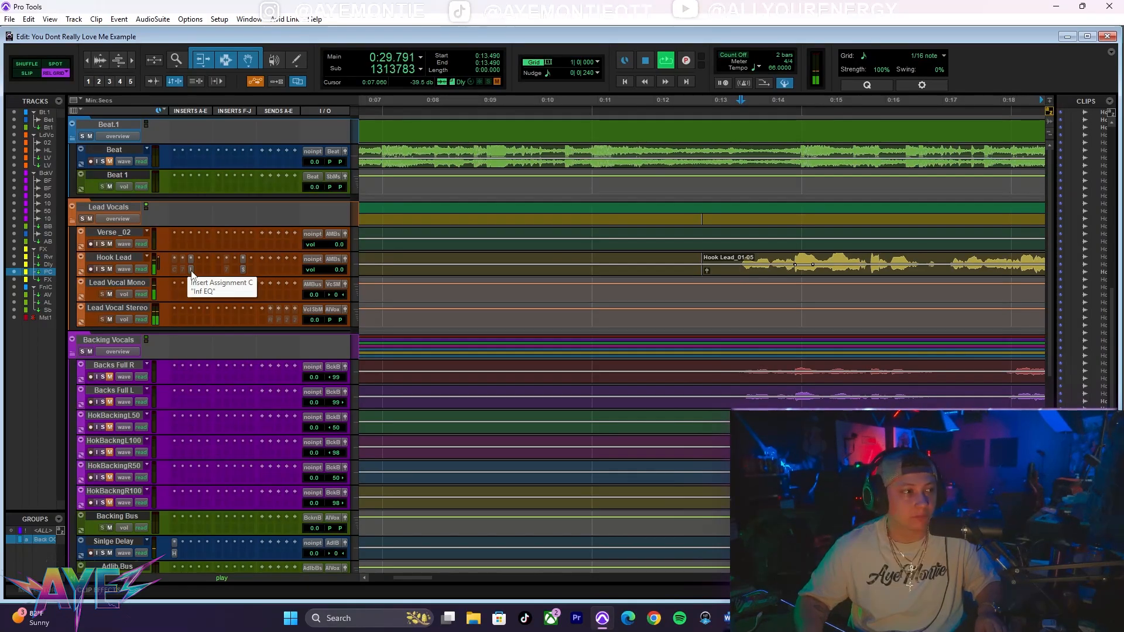
{"action": "key", "text": "space"}
- Insert API-550B (mono) in insert slot F on Hook Lead, found by searching for "api"
{"action": "key", "text": "r"}
{"action": "key", "text": "r"}
{"action": "key", "text": "r"}
{"action": "key", "text": "r"}
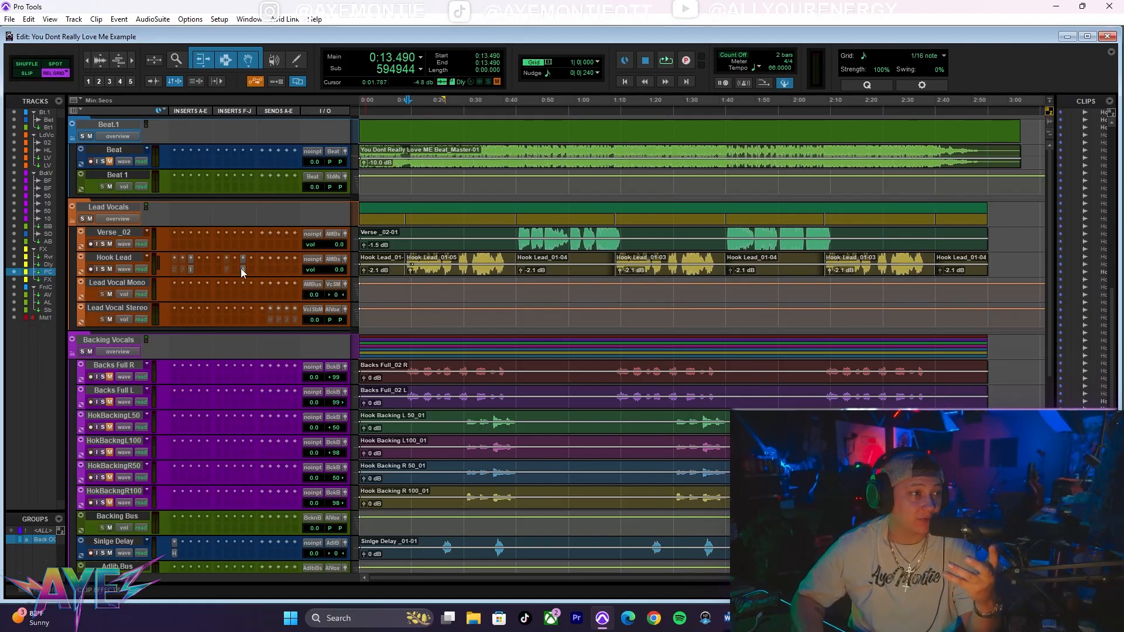
{"action": "left_click", "coordinate": [221, 273]}
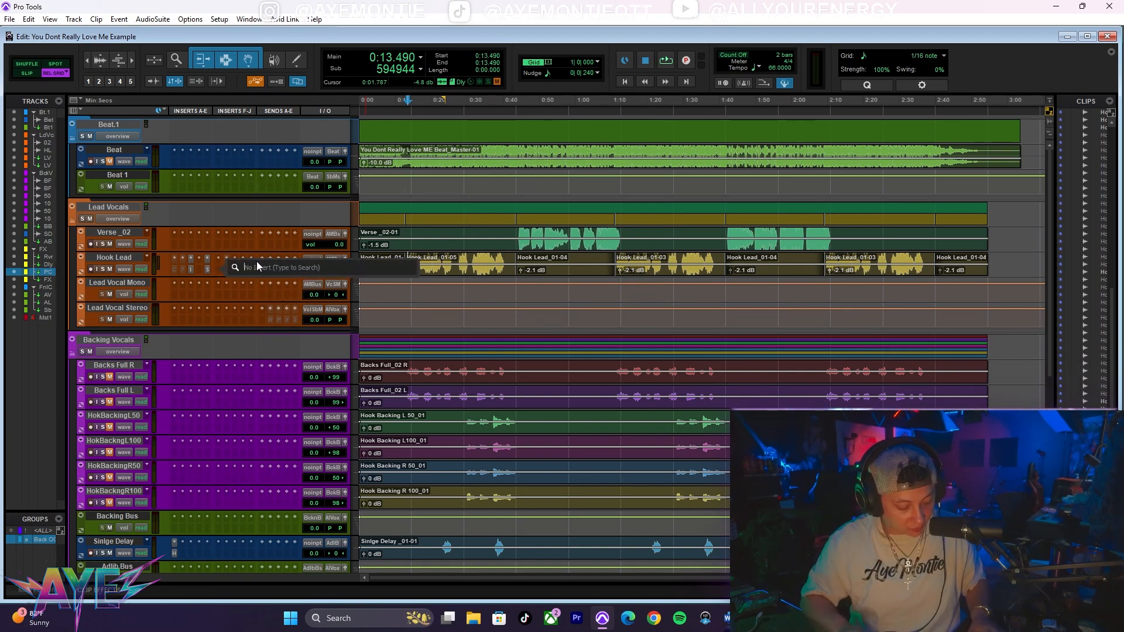
{"action": "type", "text": "api"}
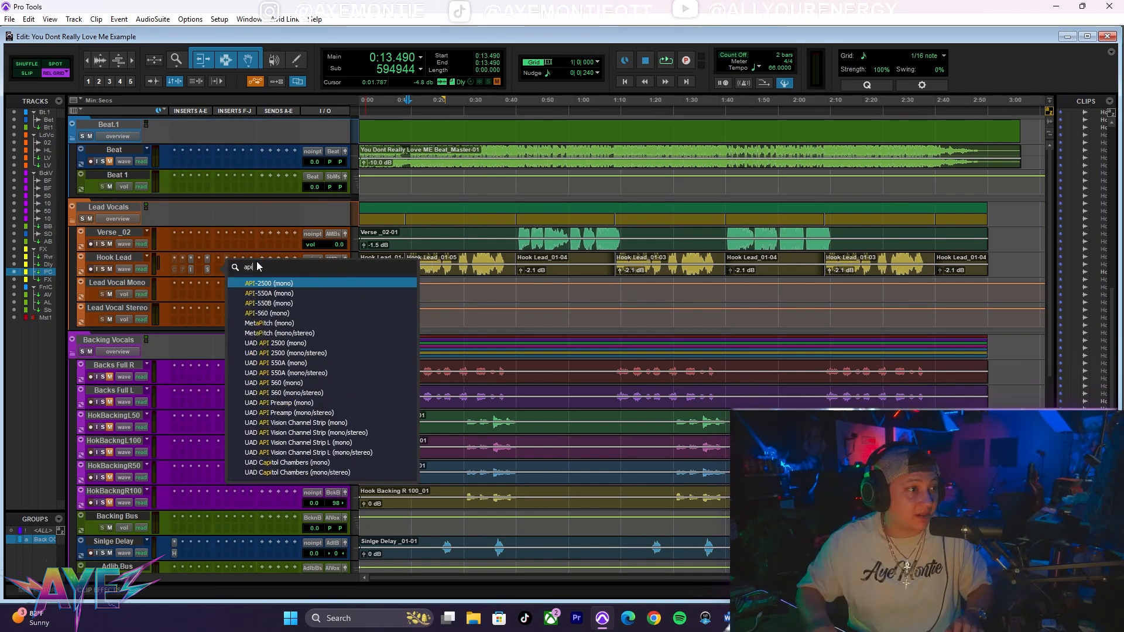
{"action": "left_click", "coordinate": [277, 304]}
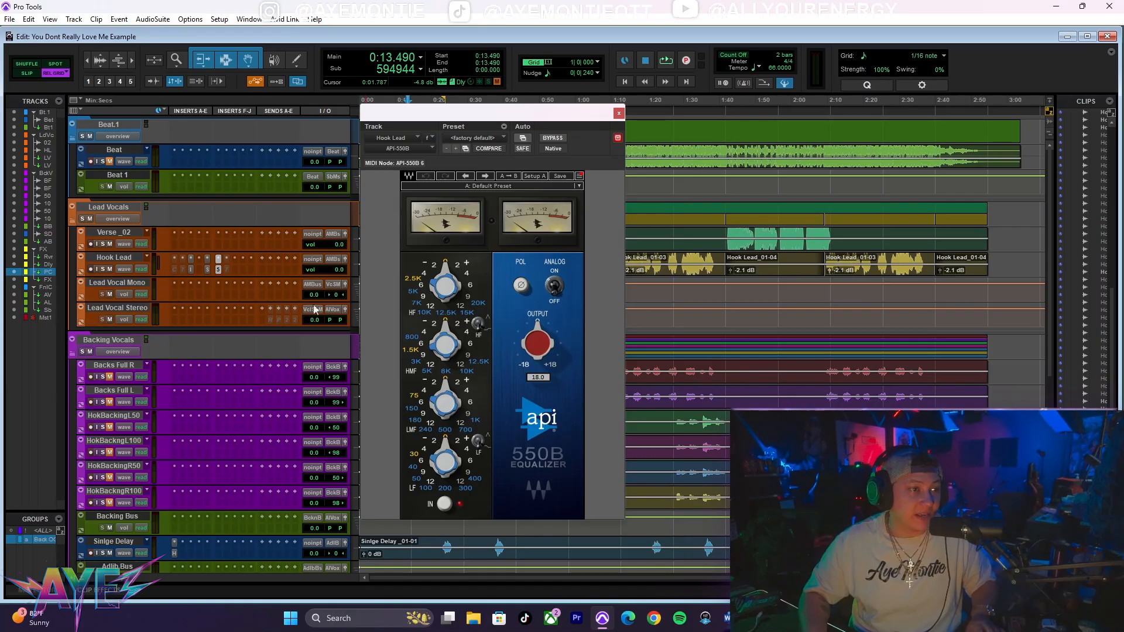
- Move API-550B to insert slot H on Hook Lead and insert API-550A (mono) in slot G
{"action": "left_click_drag", "start_coordinate": [225, 271], "coordinate": [234, 268]}
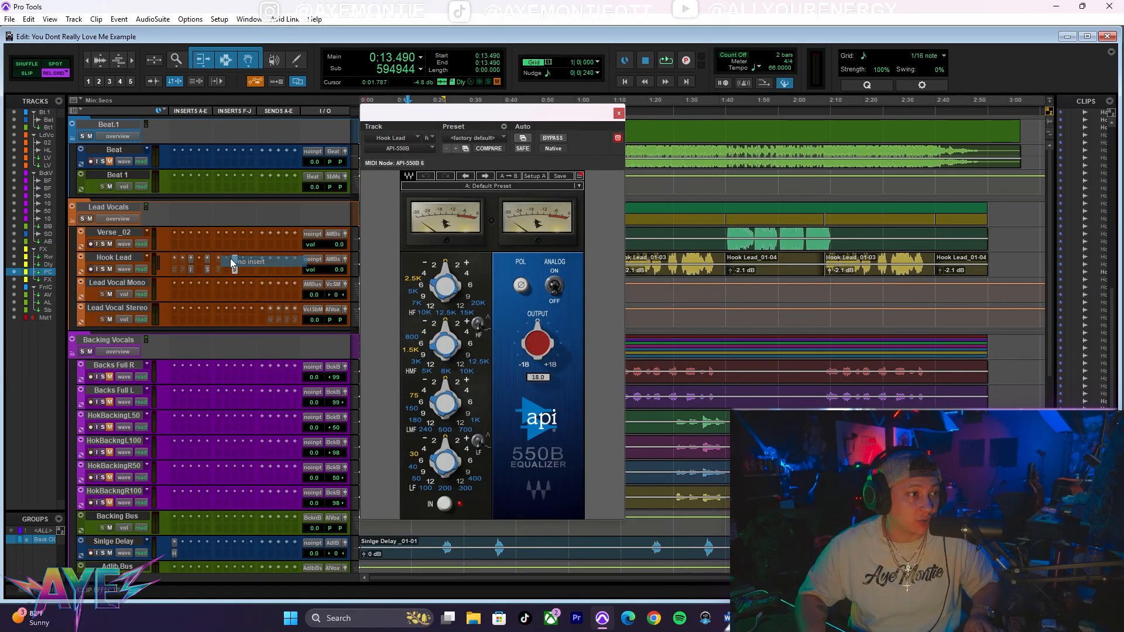
{"action": "left_click", "coordinate": [233, 260]}
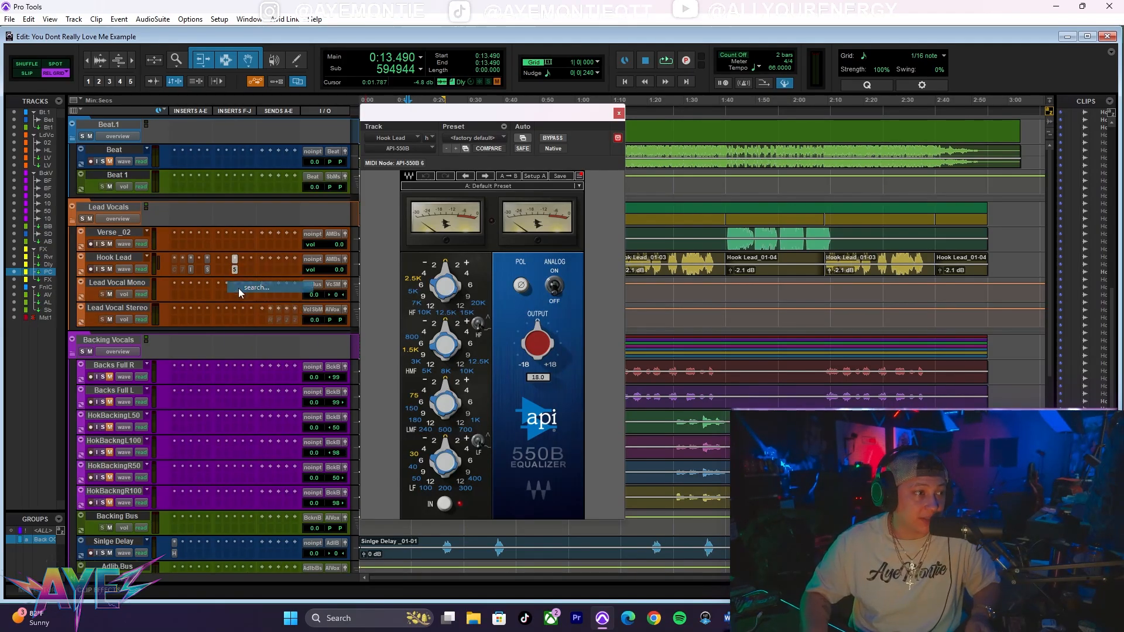
{"action": "left_click", "coordinate": [241, 288]}
{"action": "type", "text": "s"}
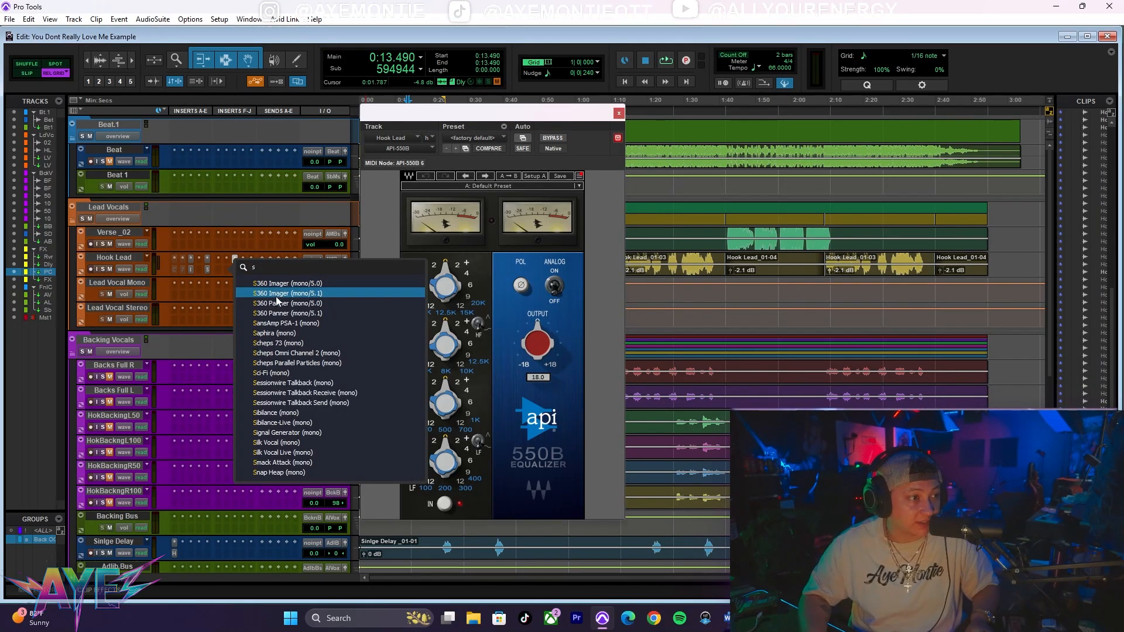
{"action": "key", "text": "BackSpace"}
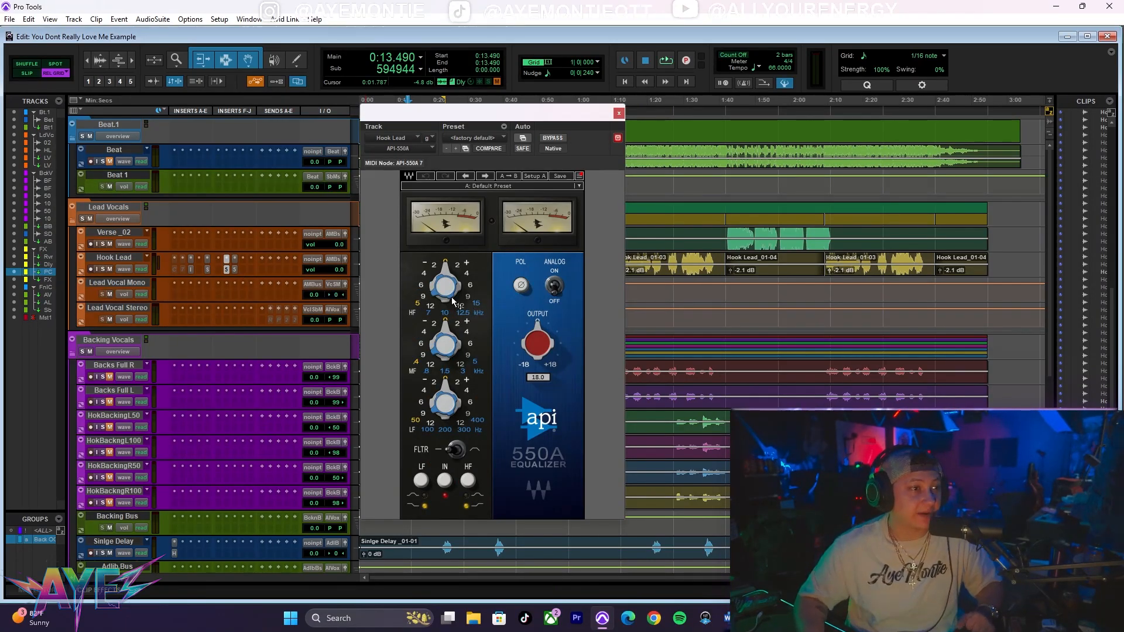
- Reopen API-550B, play the hook, and boost the equalizer's HF band at 12.5 kHz
{"action": "left_click", "coordinate": [234, 268]}
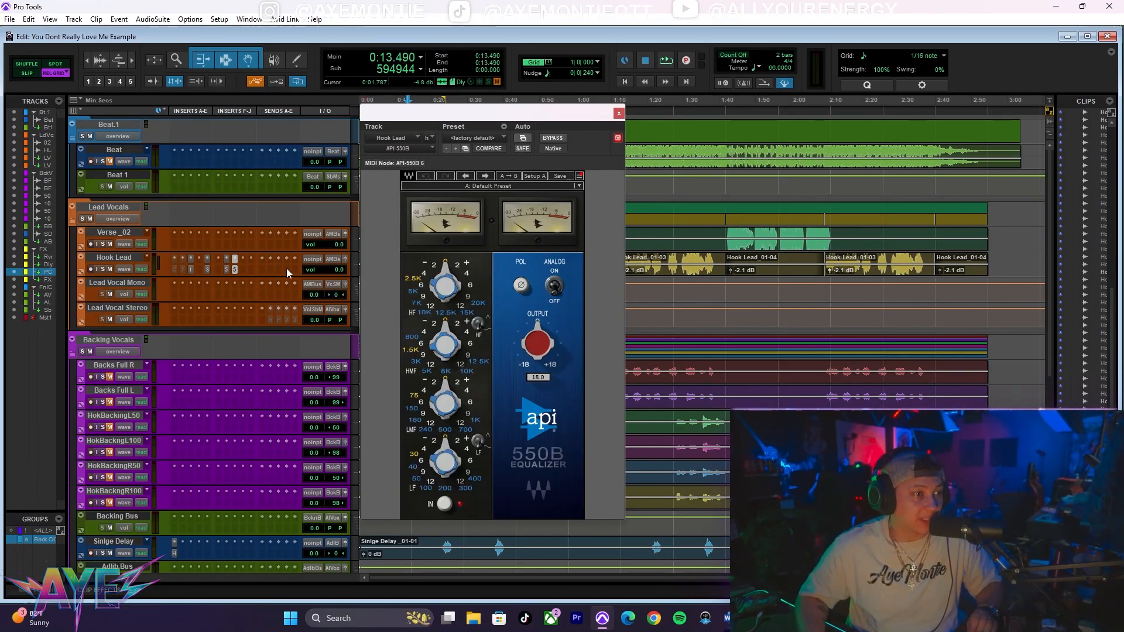
{"action": "key", "text": "space"}
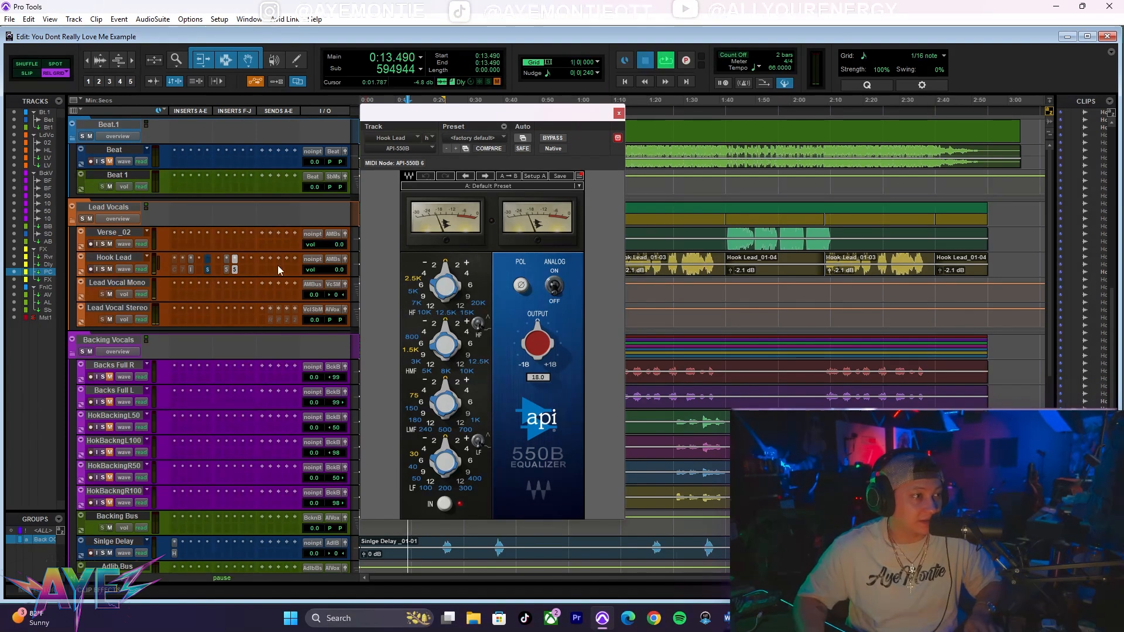
{"action": "left_click", "coordinate": [447, 313]}
{"action": "left_click", "coordinate": [465, 272]}
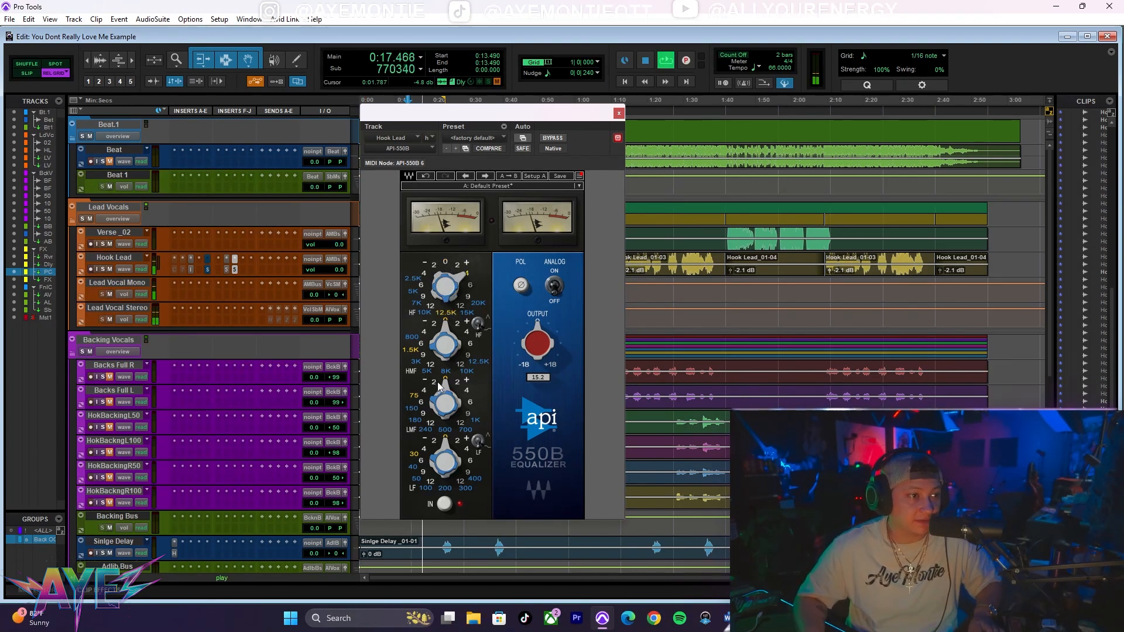
- Set the API-550B's HMF band to 3 kHz with a boost, lower the output to 8.3, and replay the hook
{"action": "left_click", "coordinate": [469, 284]}
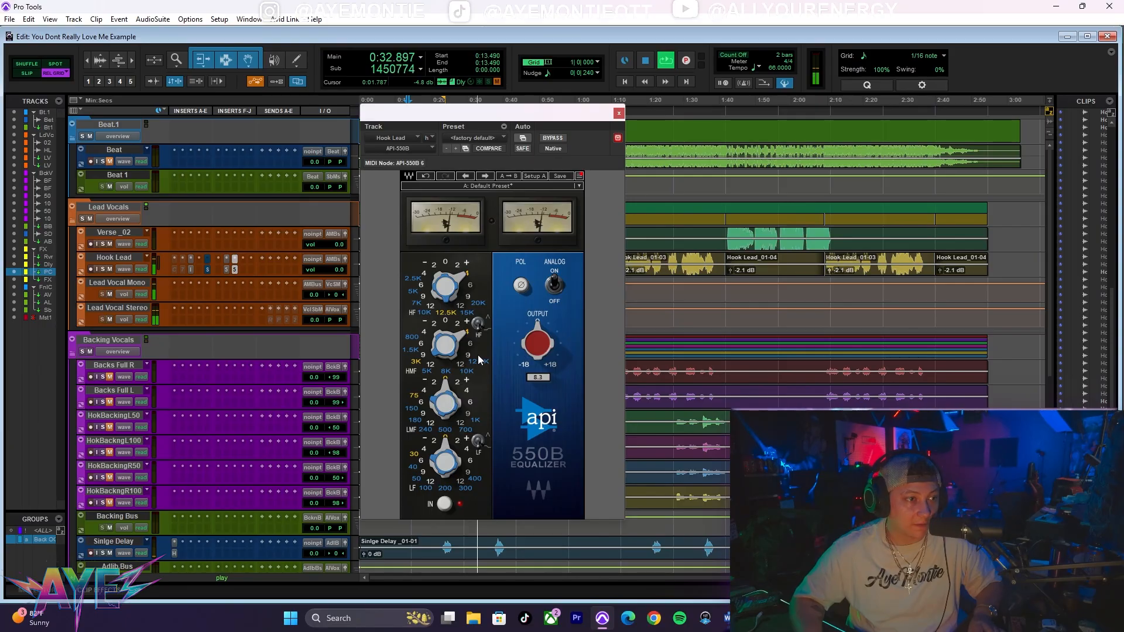
{"action": "mouse_move", "coordinate": [430, 351]}
{"action": "left_mouse_down"}
{"action": "mouse_move", "coordinate": [430, 380]}
{"action": "mouse_move", "coordinate": [440, 352]}
{"action": "left_mouse_up"}
{"action": "left_click", "coordinate": [416, 362]}
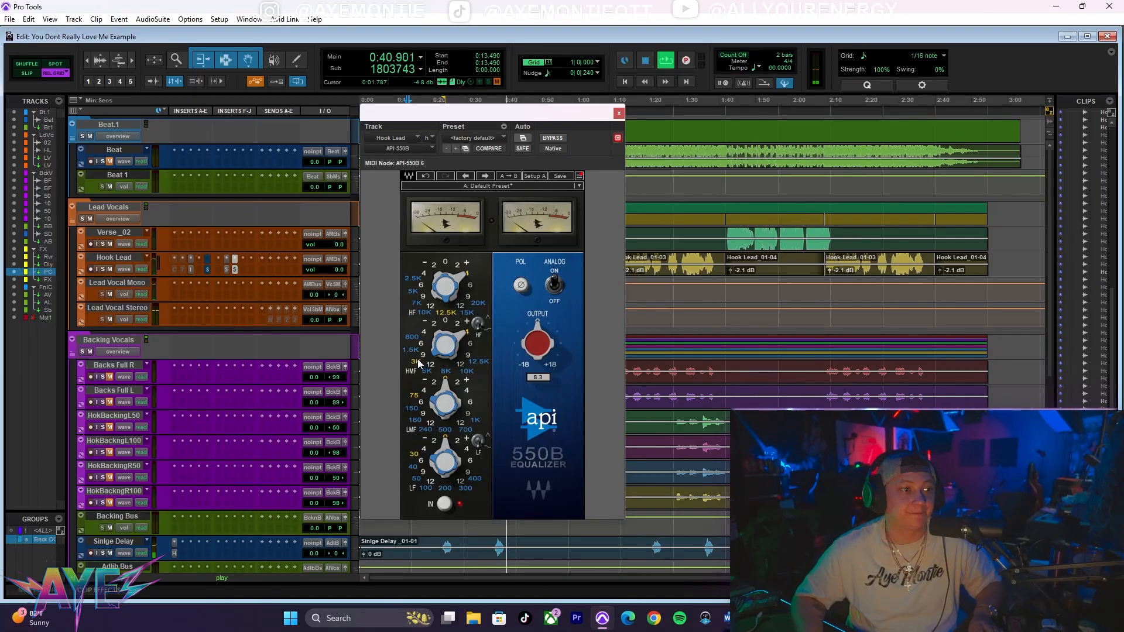
{"action": "key", "text": "space"}
{"action": "key", "text": "space"}
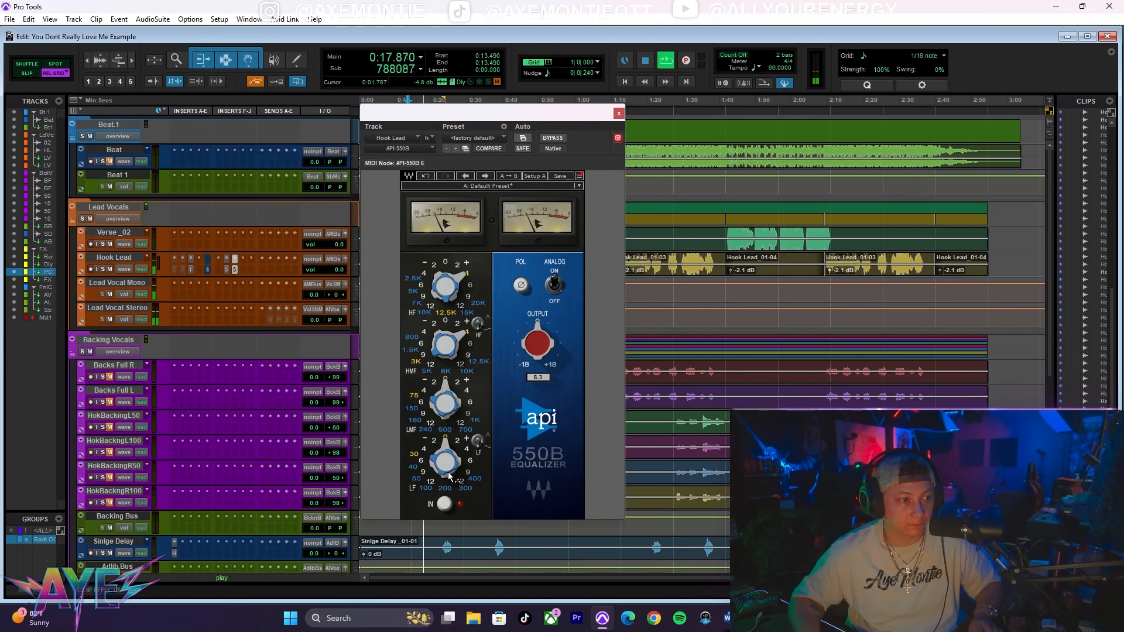
- Set the API-550B's LF band to 300 Hz, adjust its gain, and compare the hook with the plug-in bypassed and active
{"action": "left_click", "coordinate": [471, 461]}
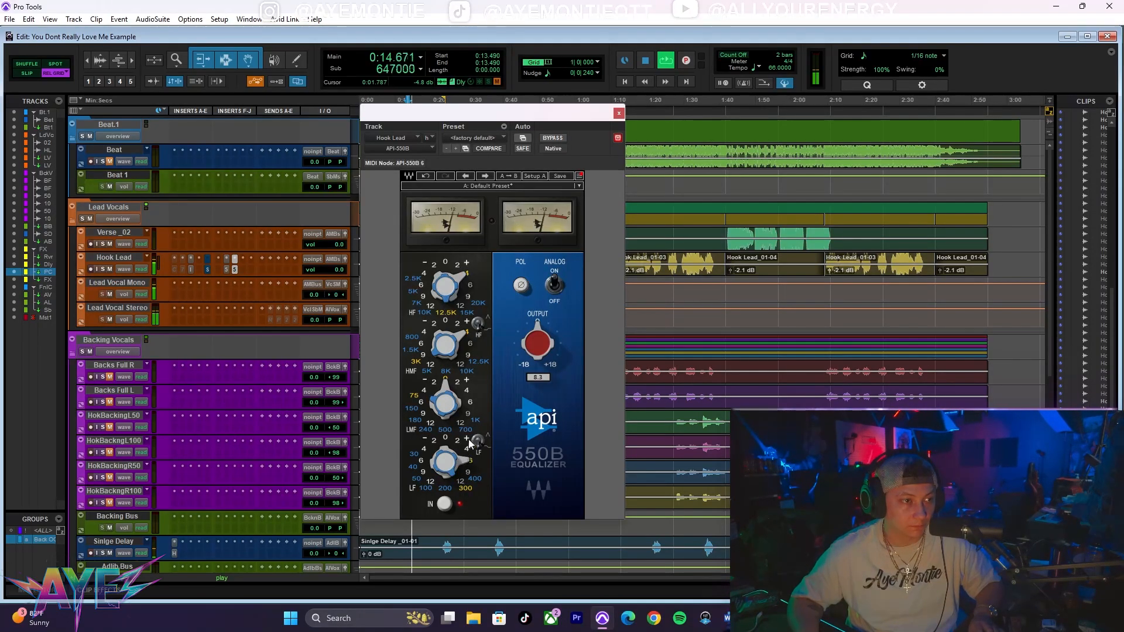
{"action": "left_click", "coordinate": [554, 139]}
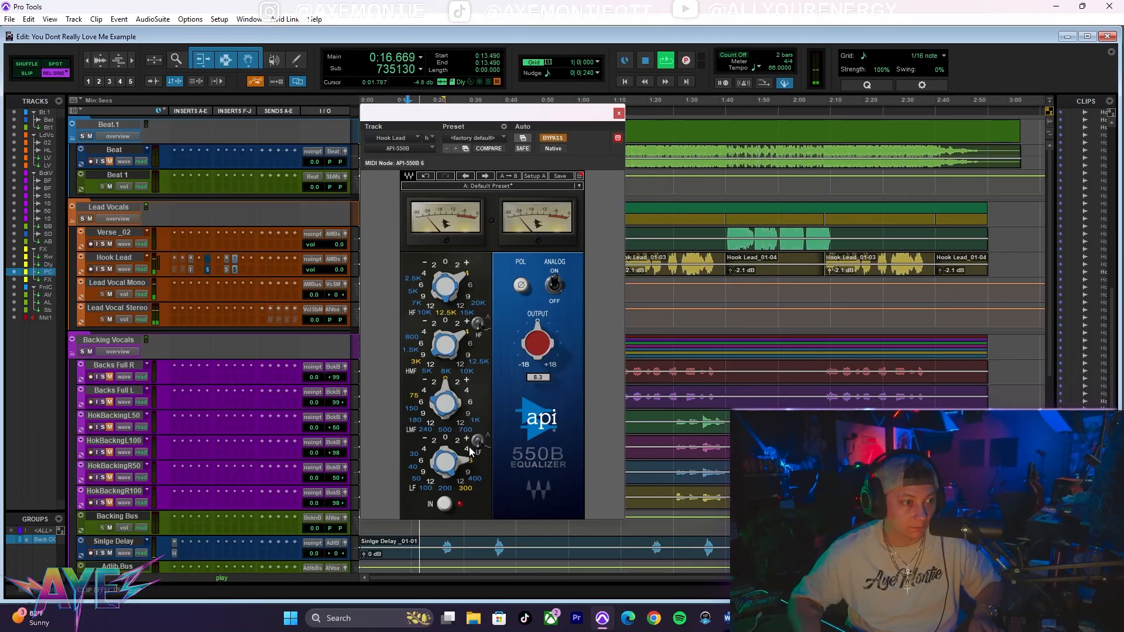
{"action": "left_click", "coordinate": [553, 139]}
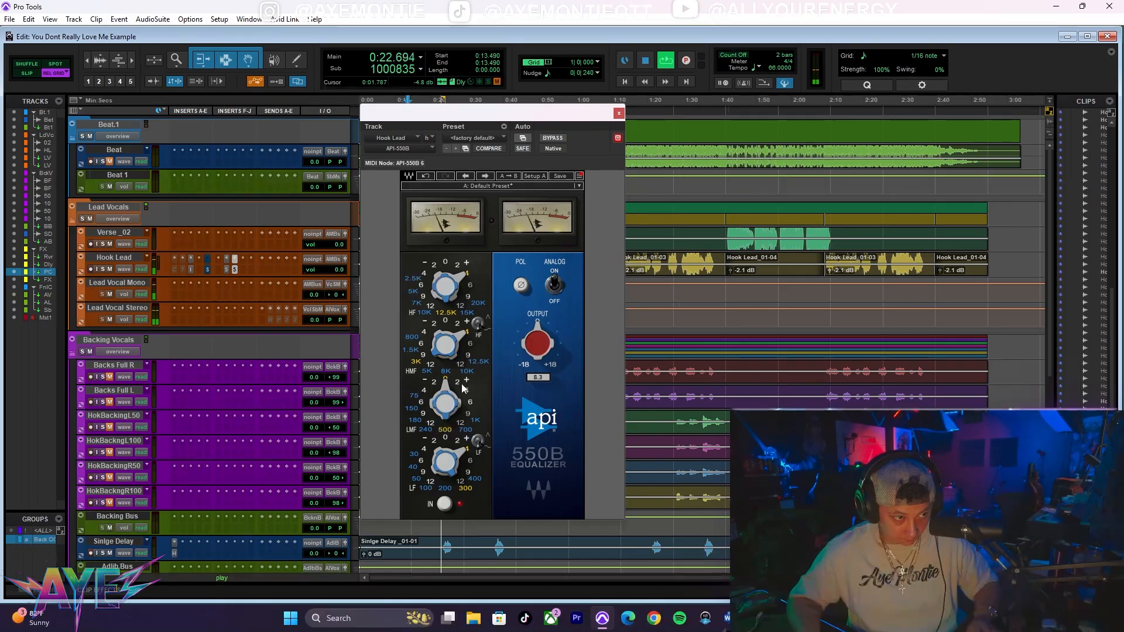
- Boost the API-550B's LMF band at 500 Hz with the output at 7.1, then stop playback and bypass the plug-in
{"action": "mouse_move", "coordinate": [464, 396]}
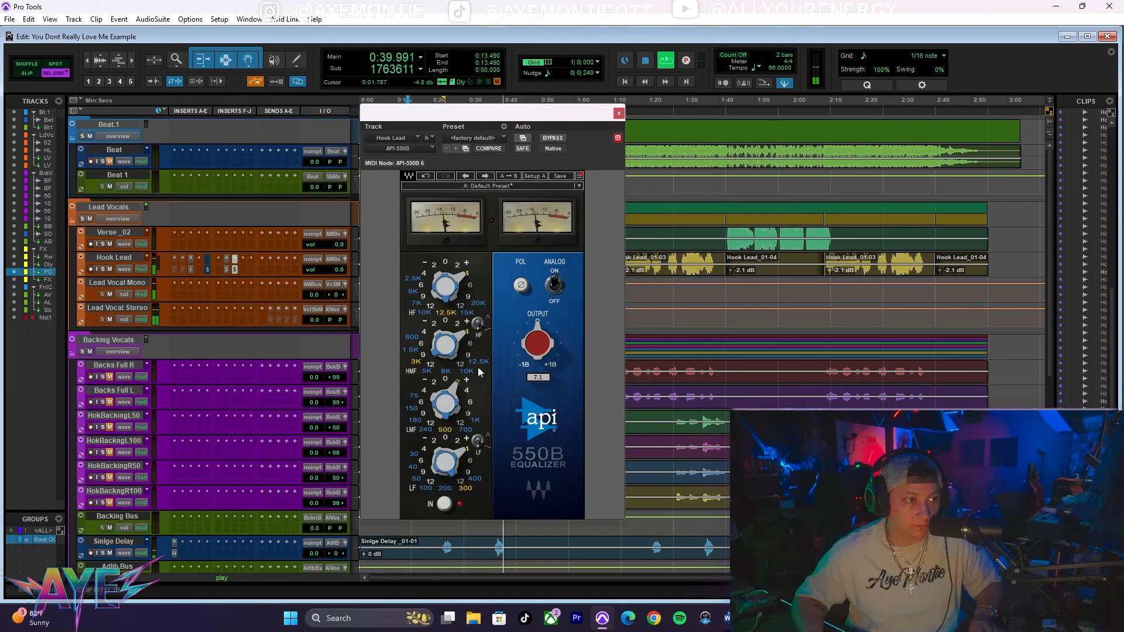
{"action": "key", "text": "space"}
{"action": "left_click", "coordinate": [552, 139]}
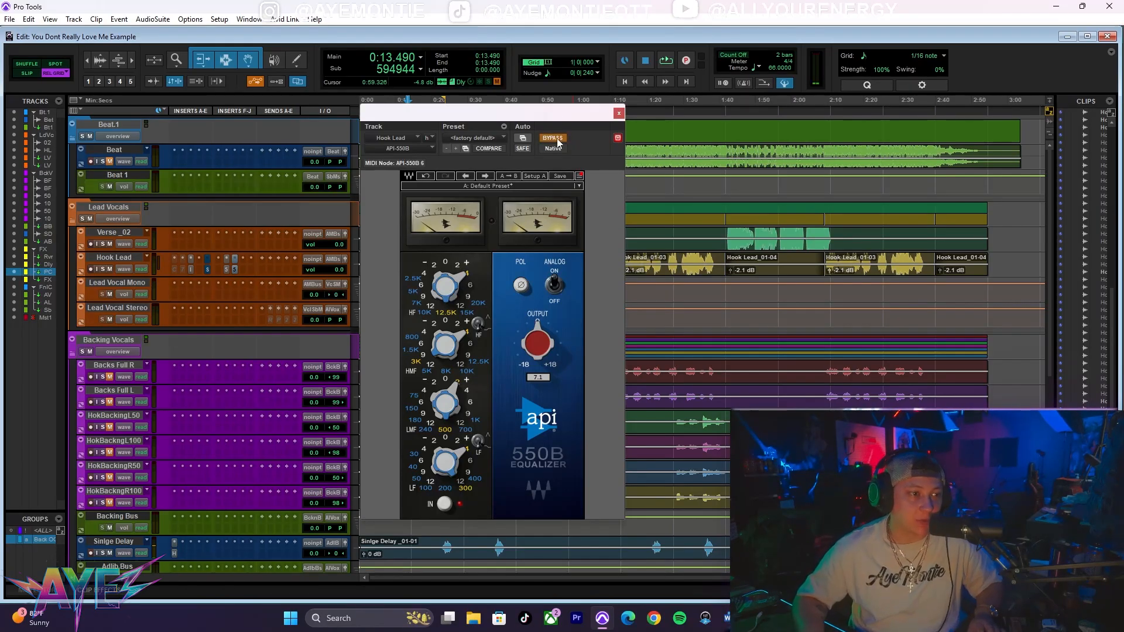
- Close API-550B and make the auditioned equalizer inserts on Hook Lead inactive
{"action": "left_click", "coordinate": [619, 112]}
{"action": "right_click", "coordinate": [235, 267]}
{"action": "right_click", "coordinate": [207, 268]}
{"action": "right_click", "coordinate": [168, 258]}
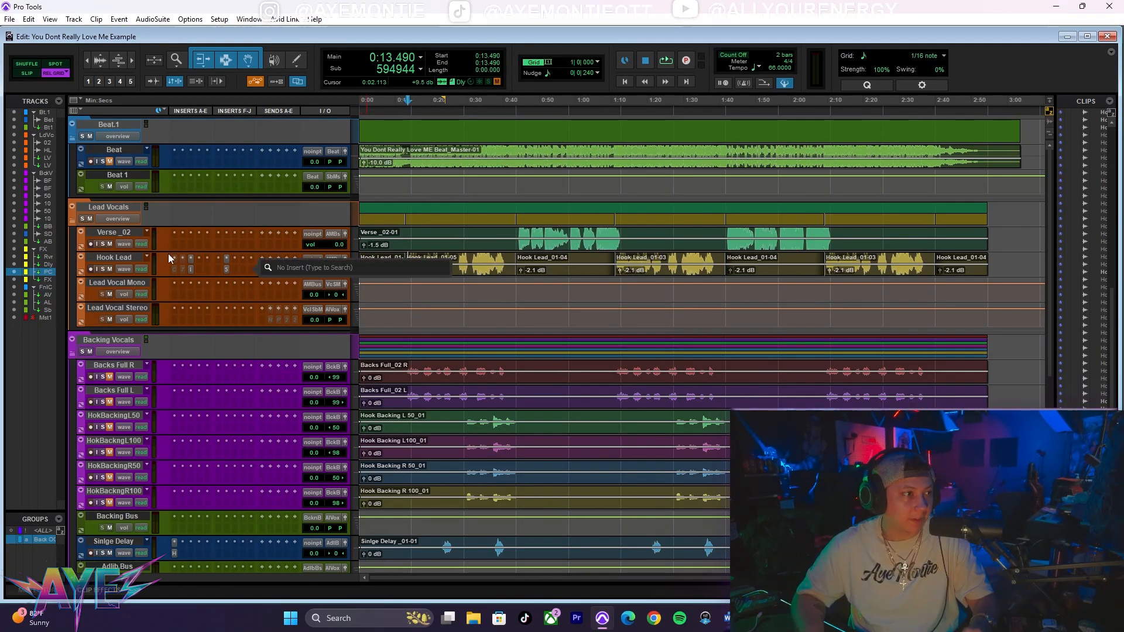
- Insert Virtual Mix Rack (mono) in insert slot J on Hook Lead, found by searching for "virt"
{"action": "left_click", "coordinate": [252, 268]}
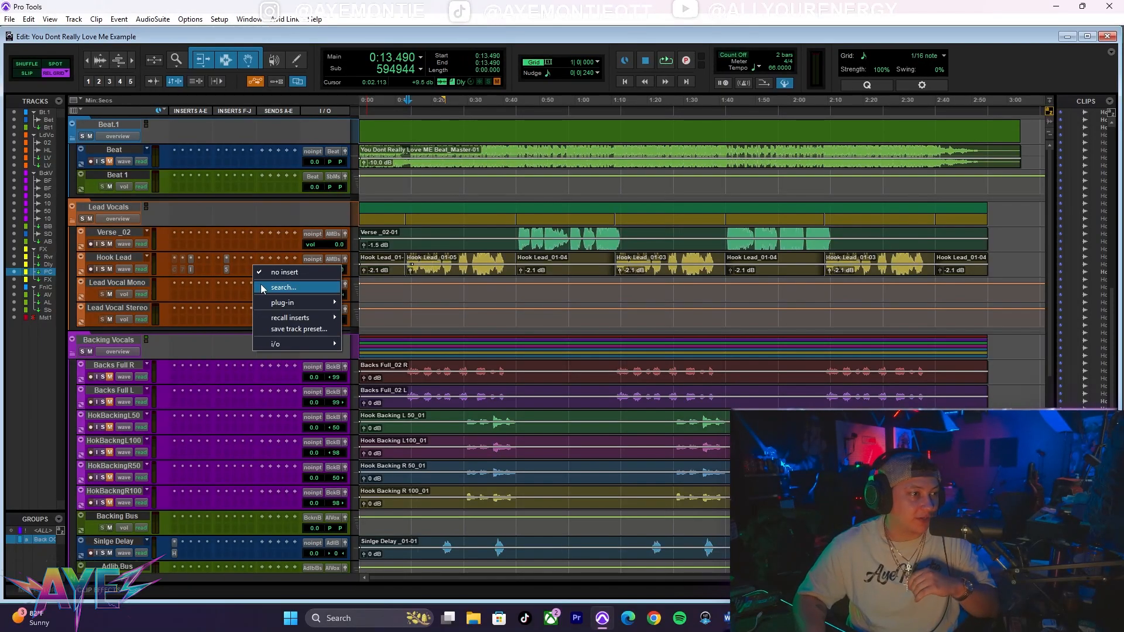
{"action": "left_click", "coordinate": [263, 288]}
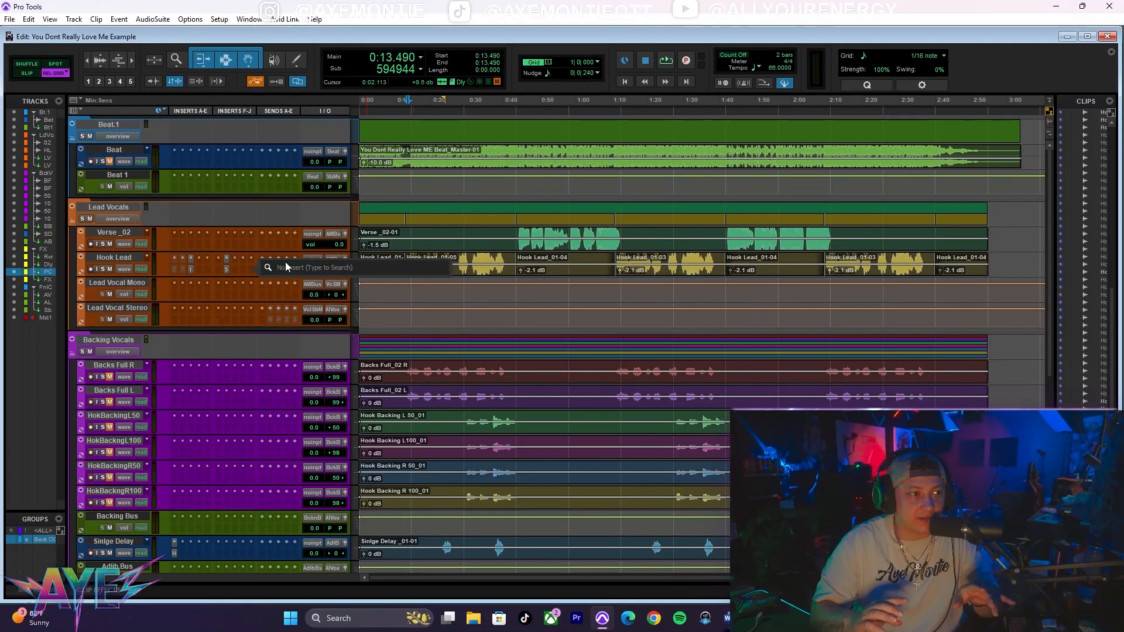
{"action": "type", "text": "virt"}
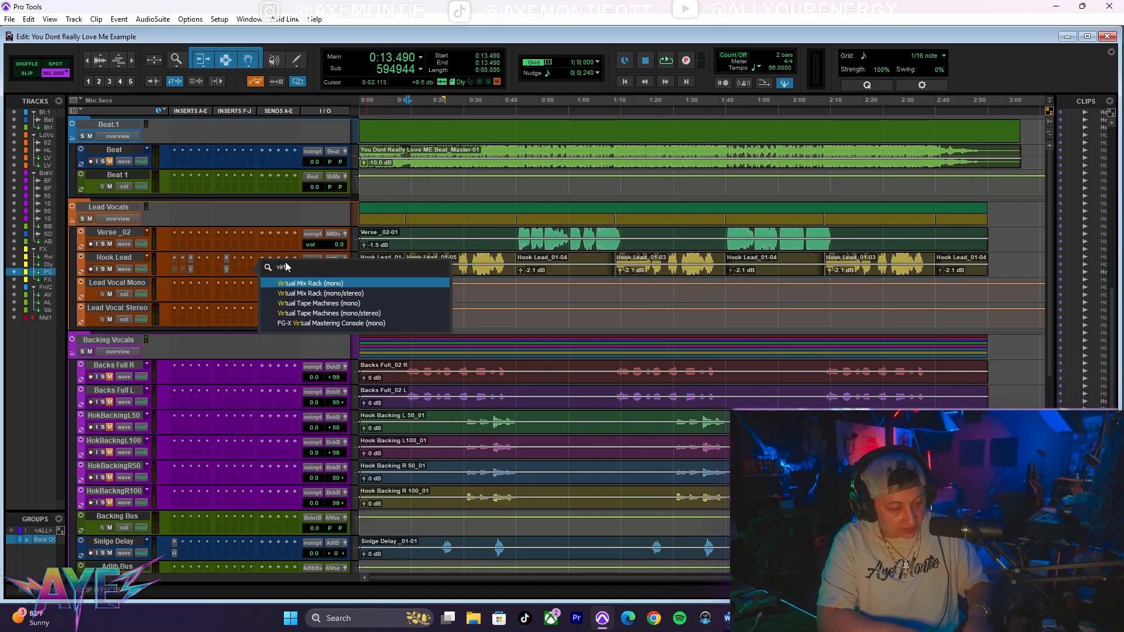
{"action": "left_click", "coordinate": [290, 283]}
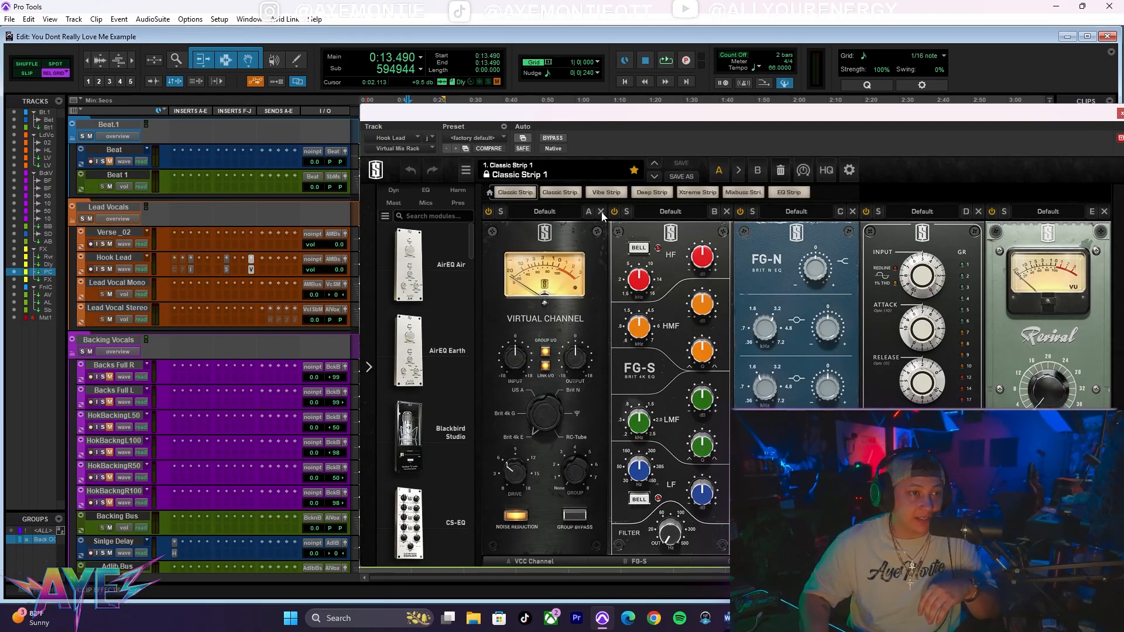
- Remove the Classic Strip 1 modules from Virtual Mix Rack, moving its window so the whole rack is in view
{"action": "left_click", "coordinate": [601, 212]}
{"action": "left_click_drag", "start_coordinate": [589, 193], "coordinate": [500, 169]}
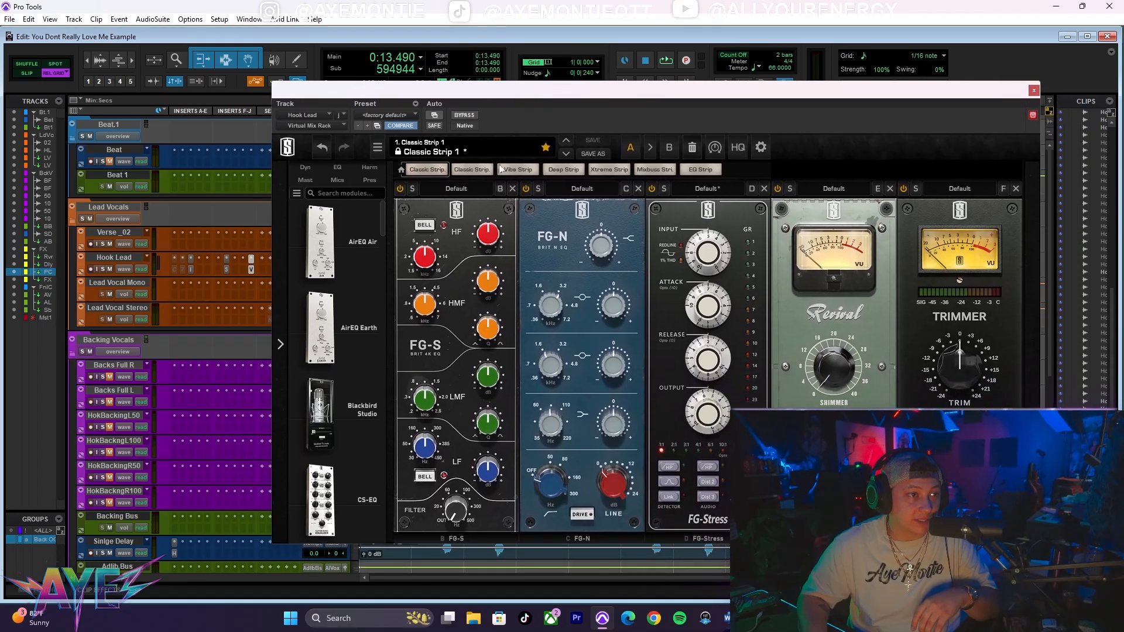
{"action": "left_click", "coordinate": [513, 189]}
{"action": "left_click", "coordinate": [513, 189]}
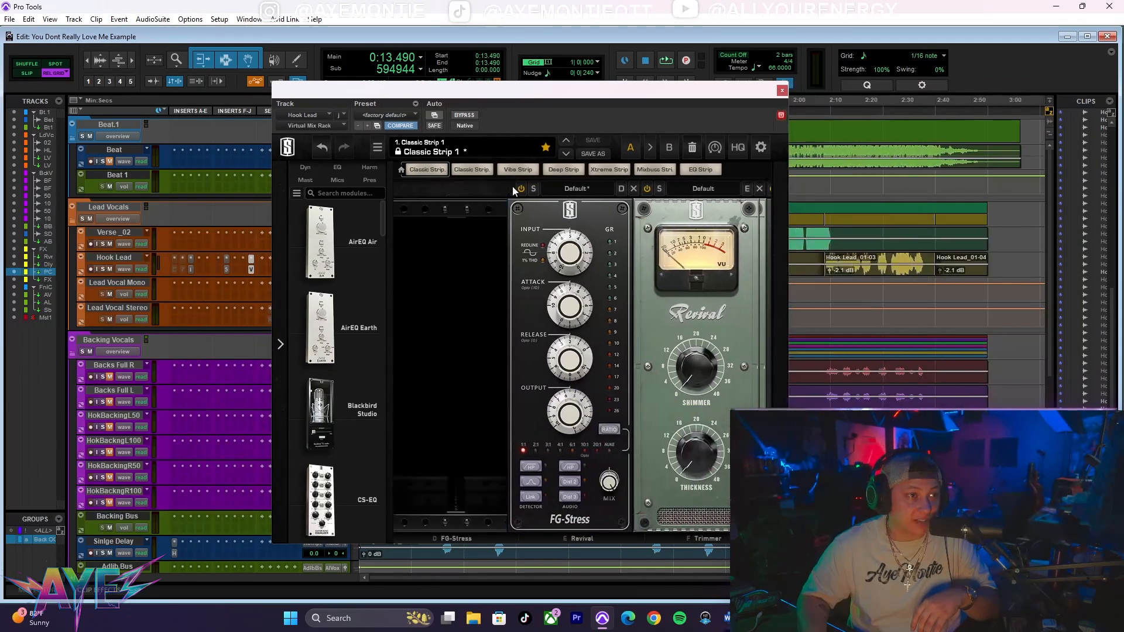
{"action": "left_click", "coordinate": [513, 188]}
{"action": "left_click", "coordinate": [513, 188]}
{"action": "left_click", "coordinate": [512, 188]}
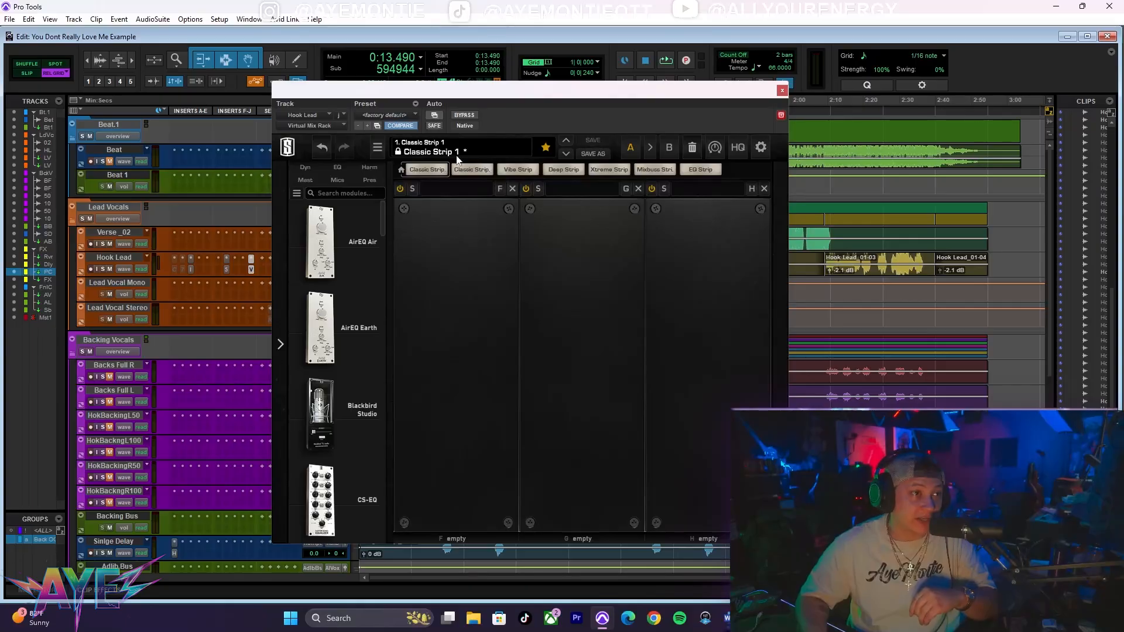
- Load the Hip-Hop Lead Vocal factory preset from the Vocals category in Virtual Mix Rack
{"action": "left_click", "coordinate": [431, 148]}
{"action": "mouse_move", "coordinate": [433, 196]}
{"action": "mouse_move", "coordinate": [438, 362]}
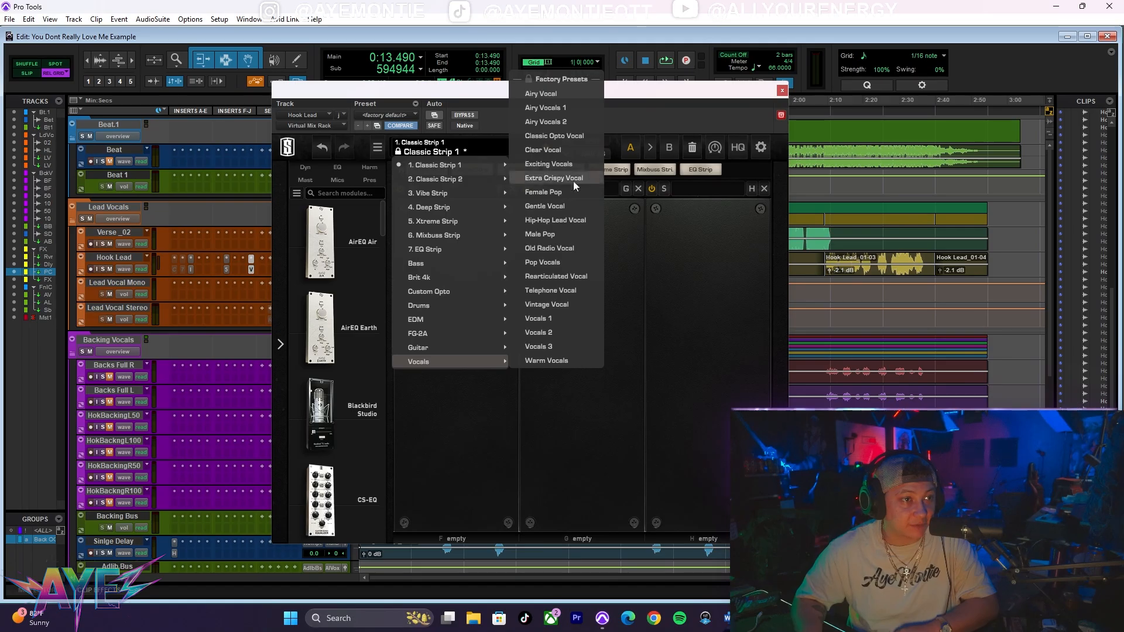
{"action": "left_click", "coordinate": [562, 221]}
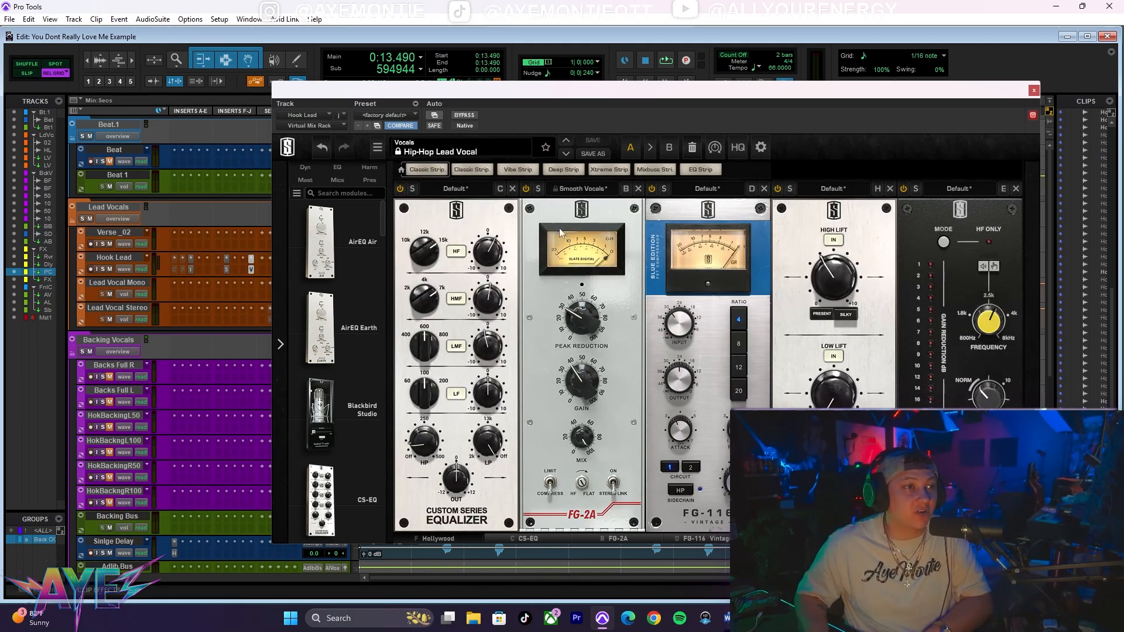
- Load the Clear Vocal factory preset from the Vocals category and look through its modules
{"action": "left_click", "coordinate": [479, 144]}
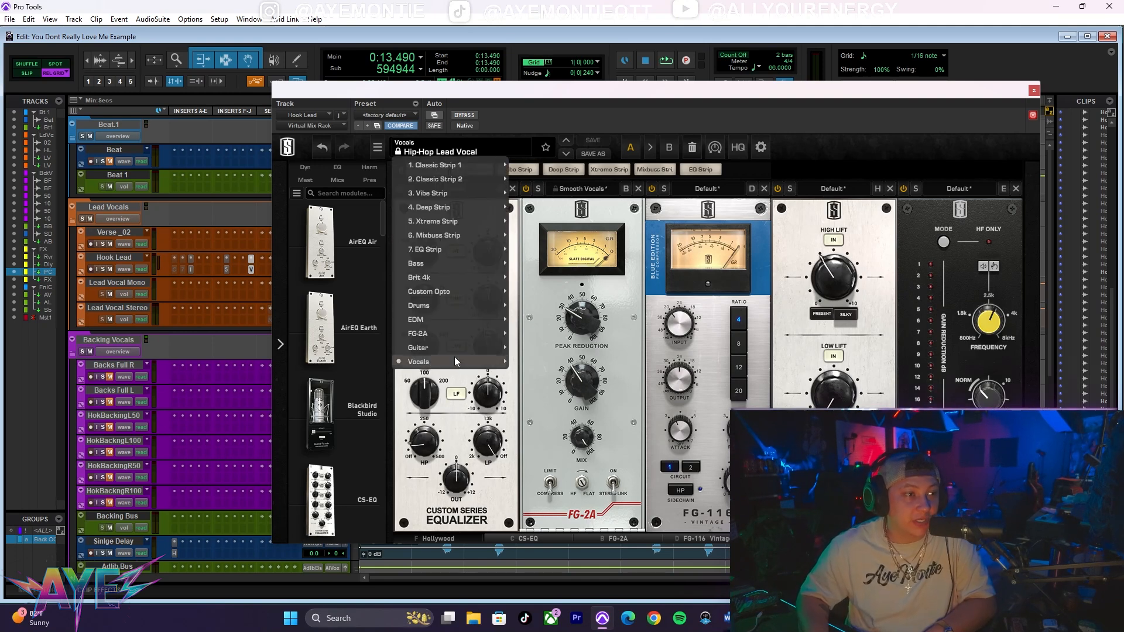
{"action": "mouse_move", "coordinate": [457, 362]}
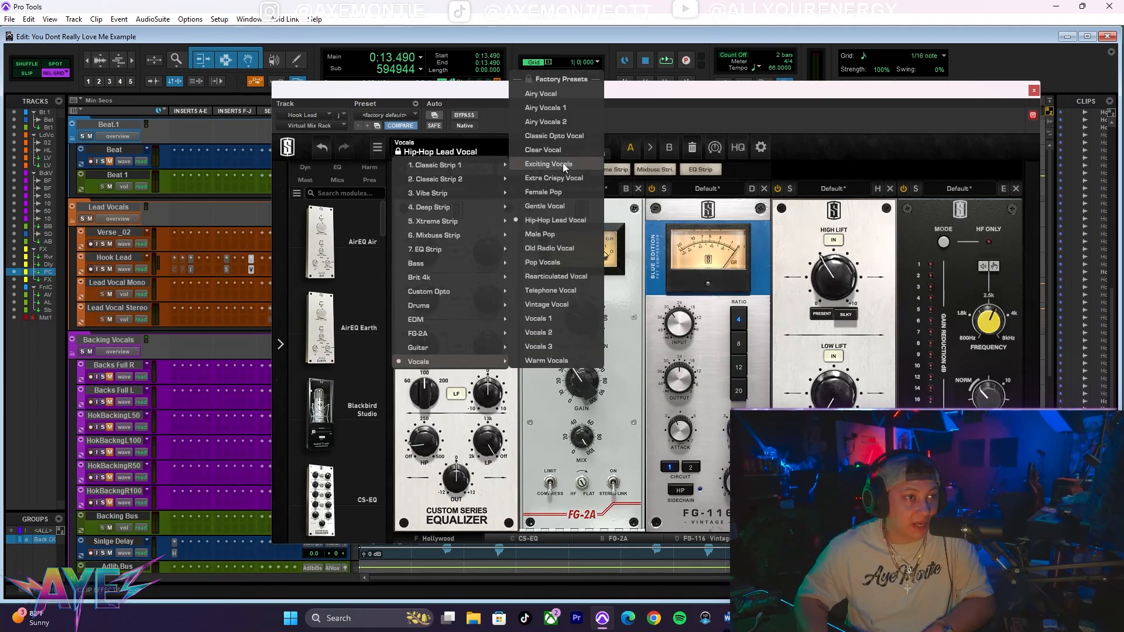
{"action": "left_click", "coordinate": [543, 150]}
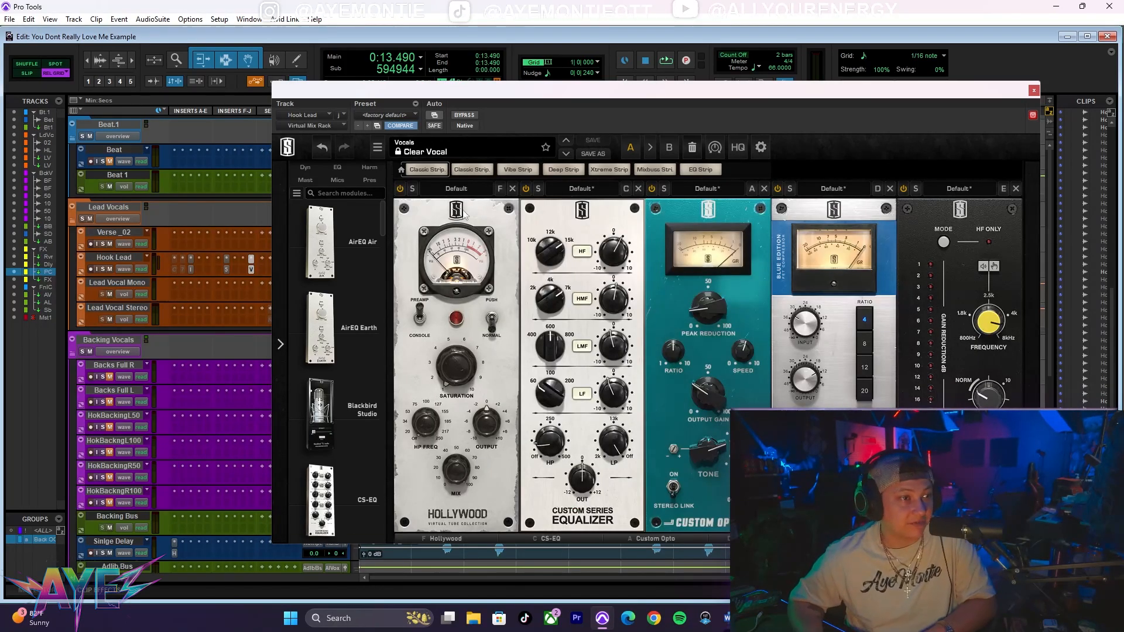
{"action": "scroll", "coordinate": [609, 211], "scroll_direction": "right", "scroll_amount": 3}
{"action": "scroll", "coordinate": [608, 211], "scroll_direction": "left", "scroll_amount": 3}
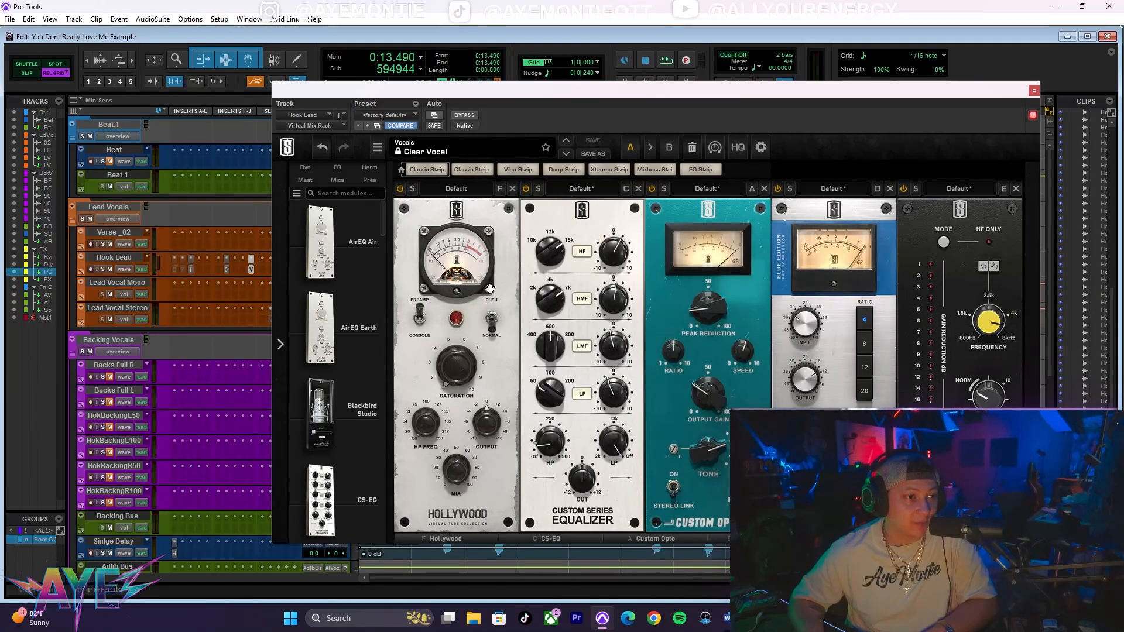
- Set the Hollywood module's saturation to 1.88 and adjust its HP frequency and mix
{"action": "left_click_drag", "start_coordinate": [478, 375], "coordinate": [468, 363]}
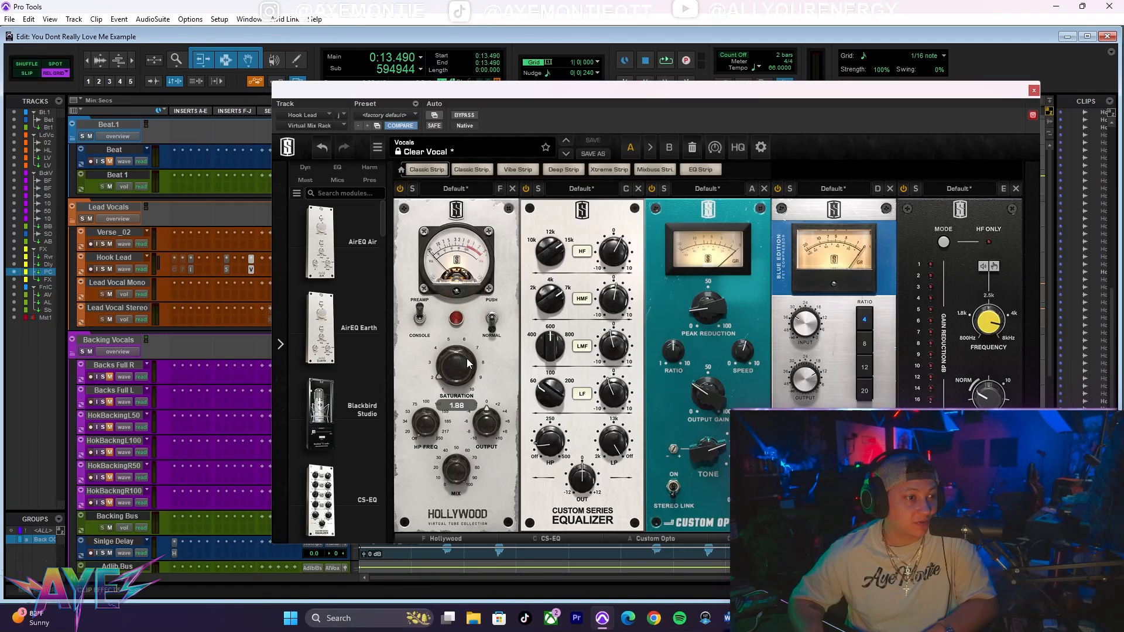
{"action": "left_click_drag", "start_coordinate": [426, 423], "coordinate": [429, 320]}
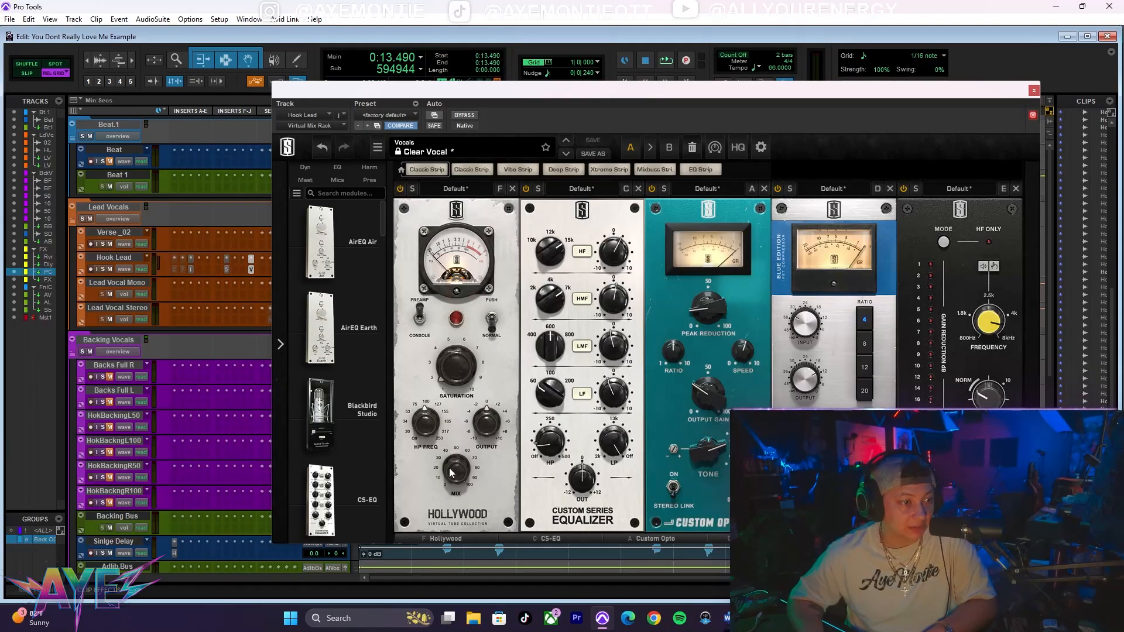
{"action": "left_click_drag", "start_coordinate": [450, 473], "coordinate": [449, 397]}
- Play the hook while adjusting the Custom Opto's peak reduction, trying 22.2, and stop playback
{"action": "scroll", "coordinate": [571, 217], "scroll_direction": "right", "scroll_amount": 1}
{"action": "key", "text": "space"}
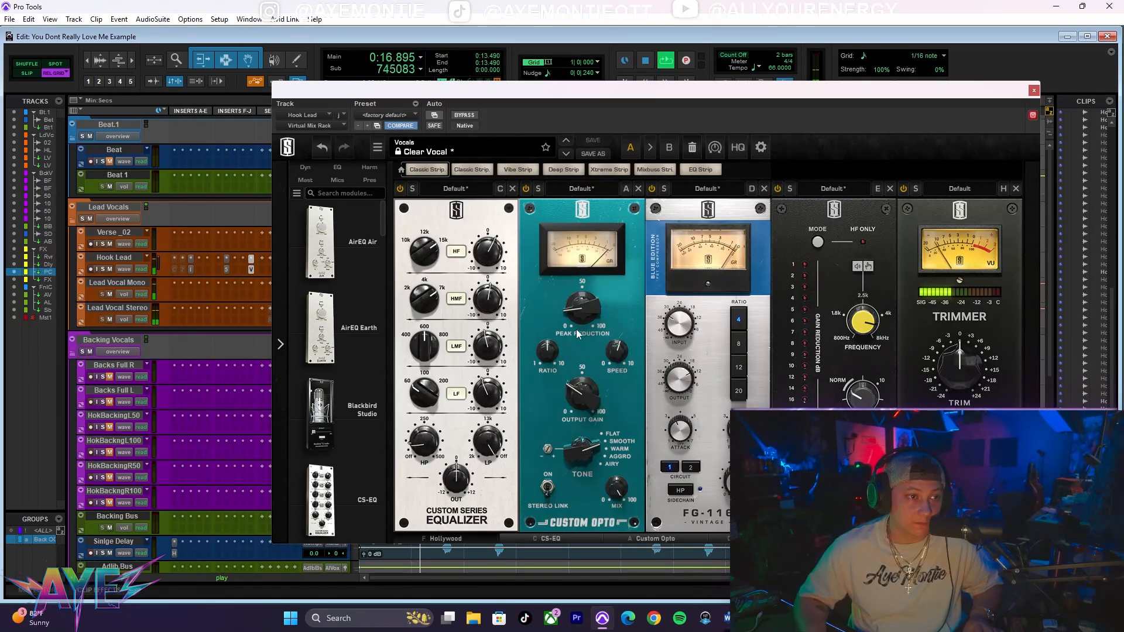
{"action": "mouse_move", "coordinate": [577, 307]}
{"action": "left_mouse_down"}
{"action": "mouse_move", "coordinate": [577, 286]}
{"action": "mouse_move", "coordinate": [575, 310]}
{"action": "left_mouse_up"}
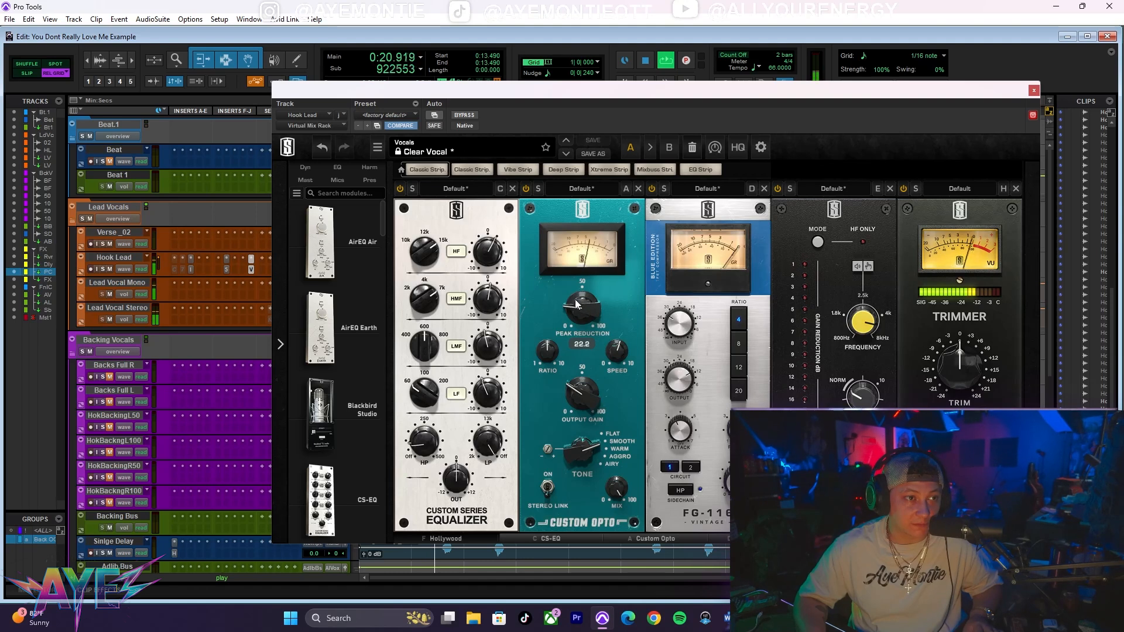
{"action": "key", "text": "space"}
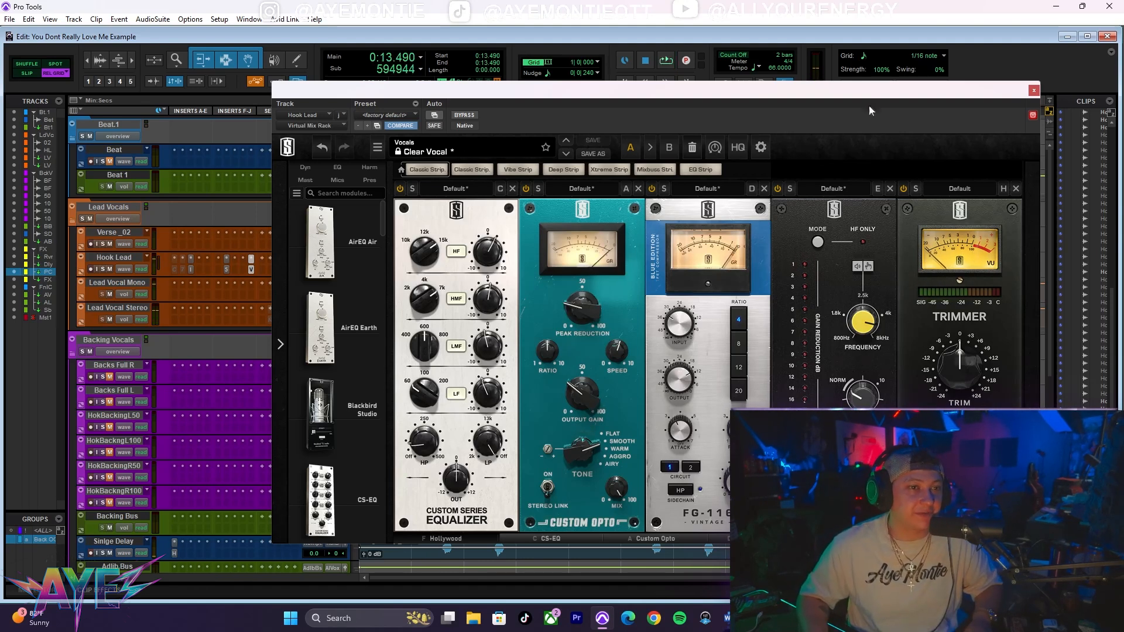
{"action": "left_click_drag", "start_coordinate": [570, 302], "coordinate": [570, 308]}
- Close Virtual Mix Rack and make its insert on Hook Lead inactive
{"action": "left_click", "coordinate": [1034, 91]}
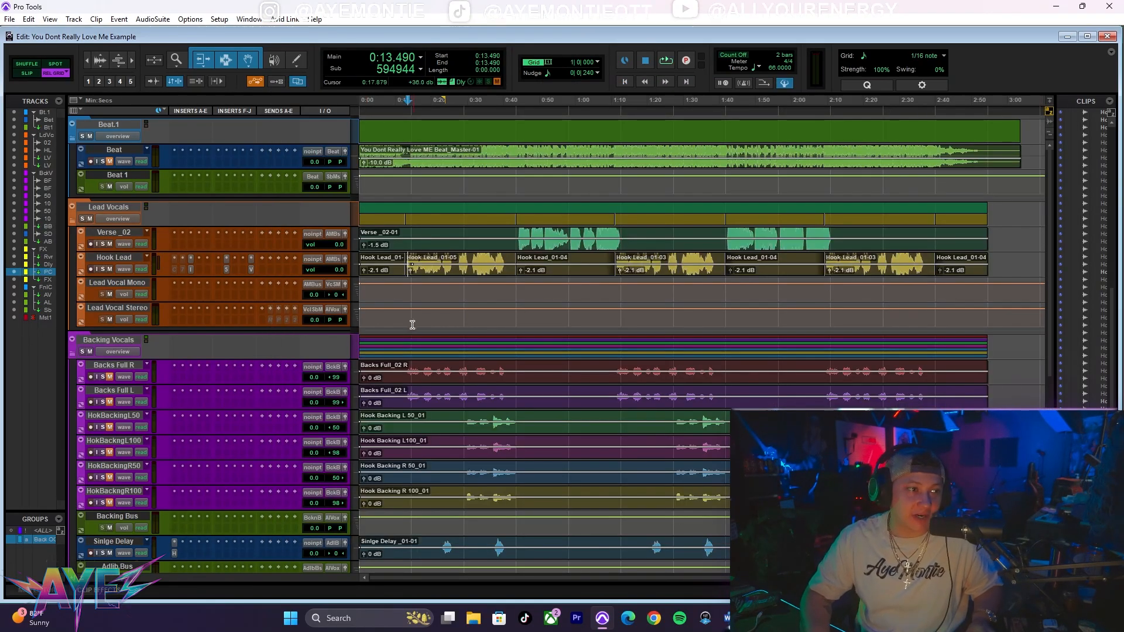
{"action": "left_click", "coordinate": [251, 269], "text": "ctrl+super"}
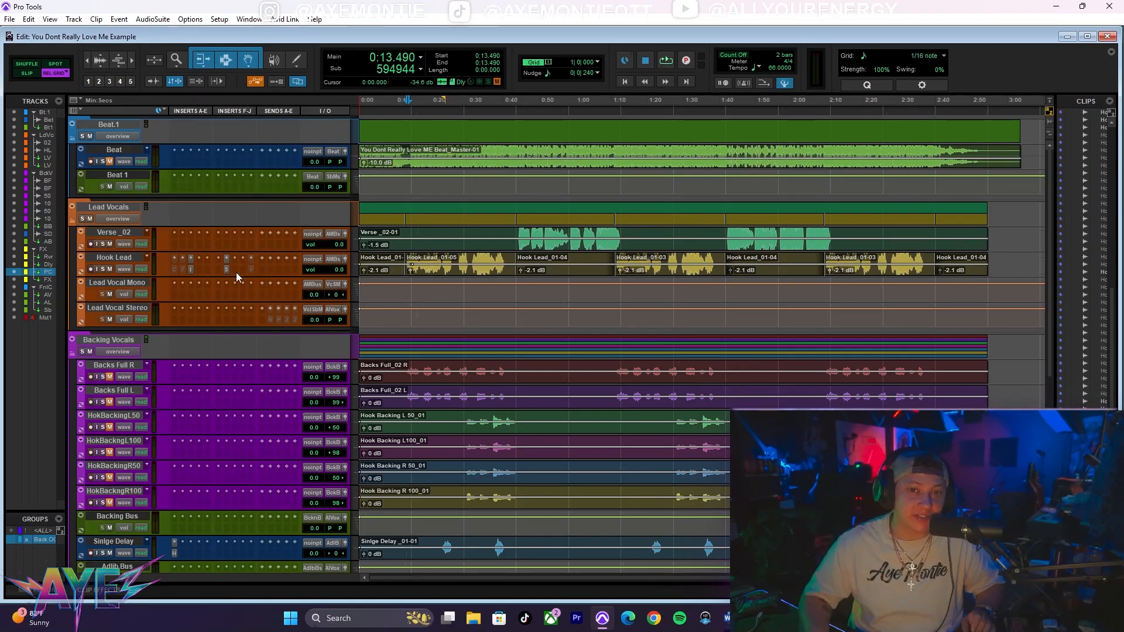